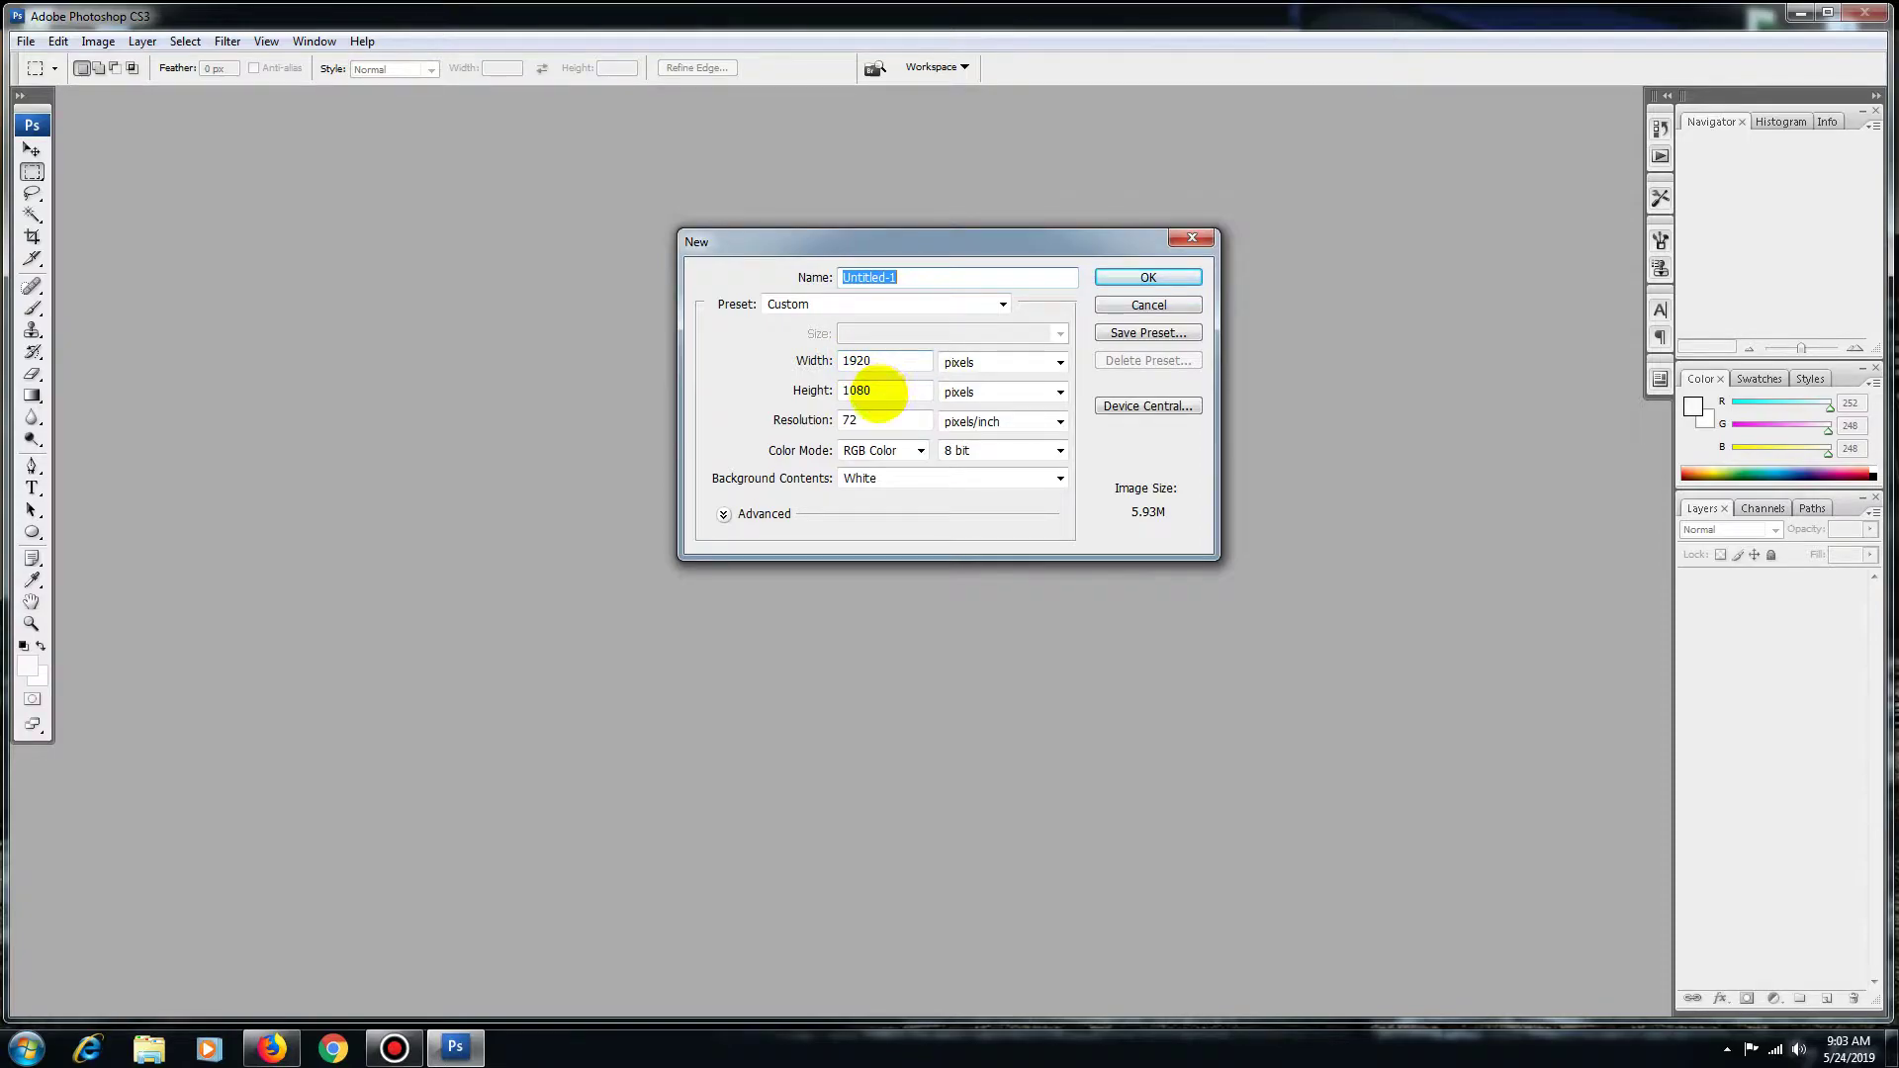
Create a 1920 by 1080 pixel RGB document with a white background and convert its Background into a regular layer
click(1158, 278)
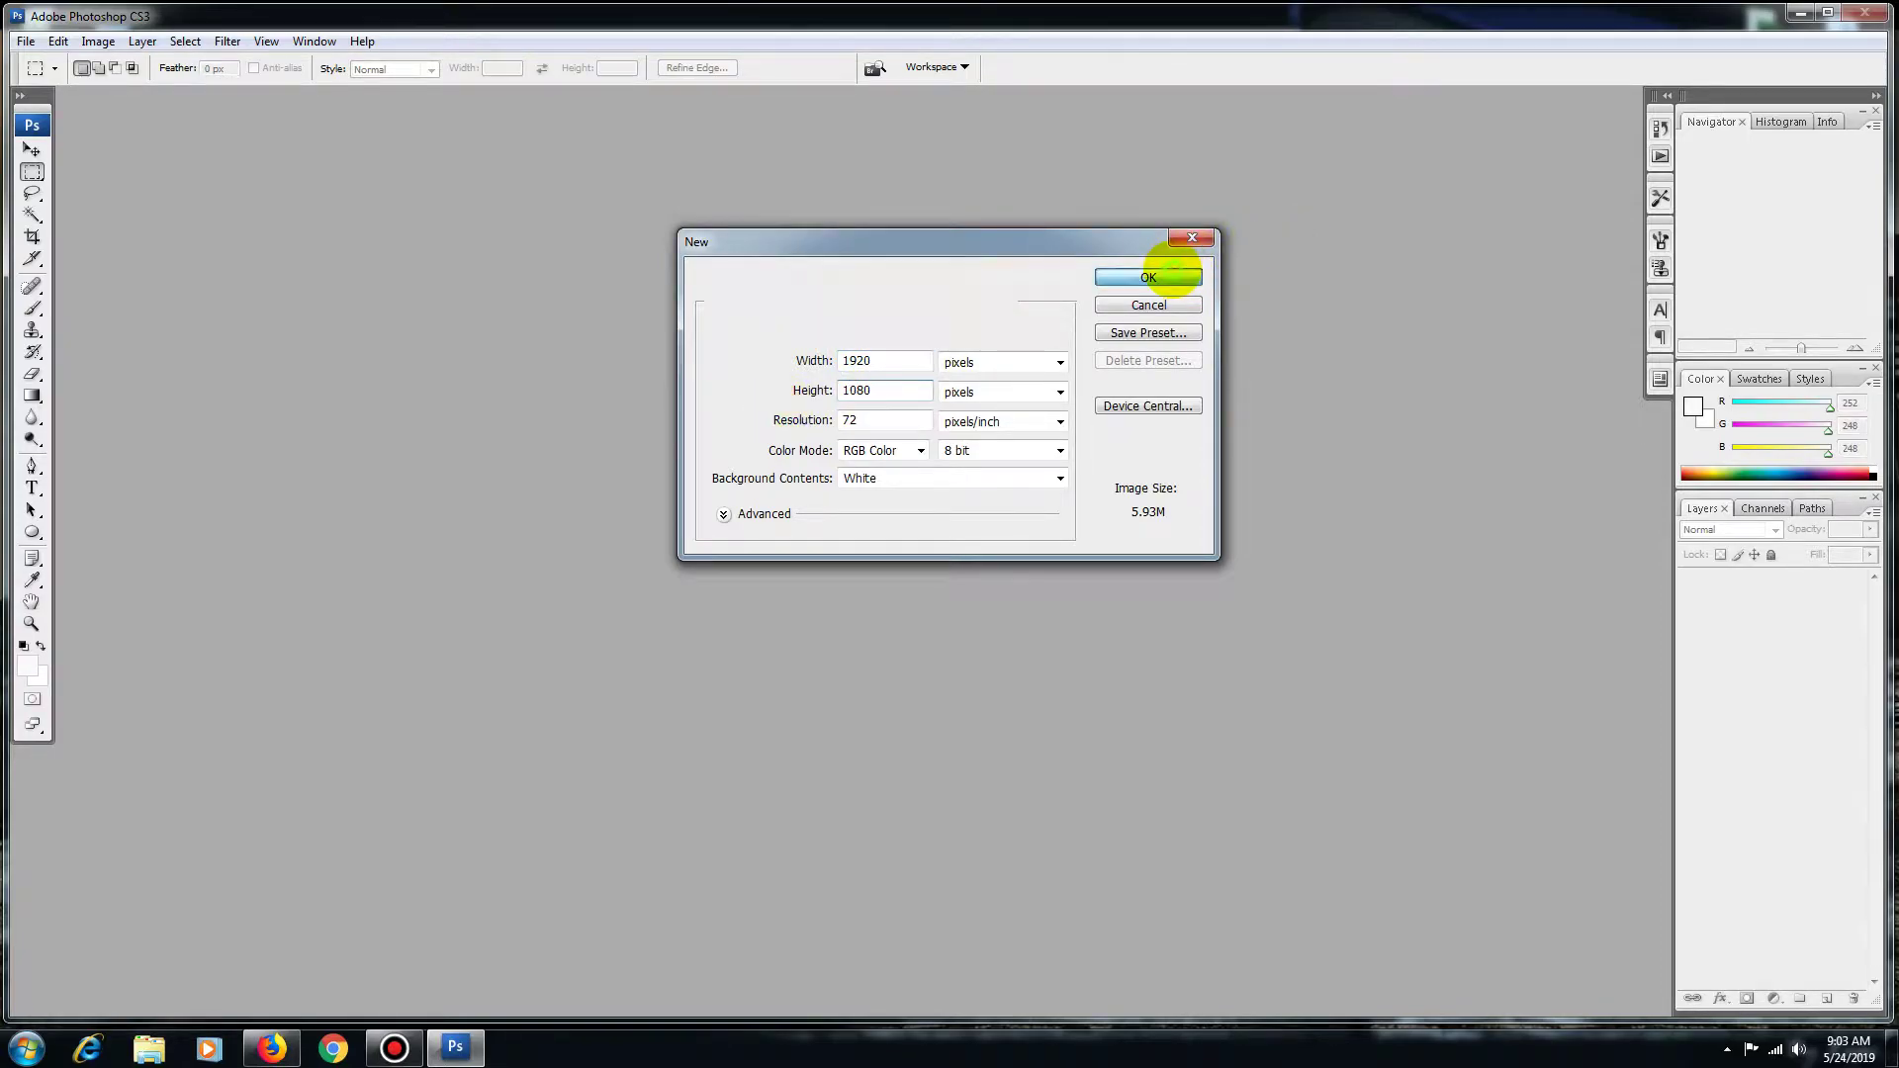
drag(1350, 847, 1595, 1011)
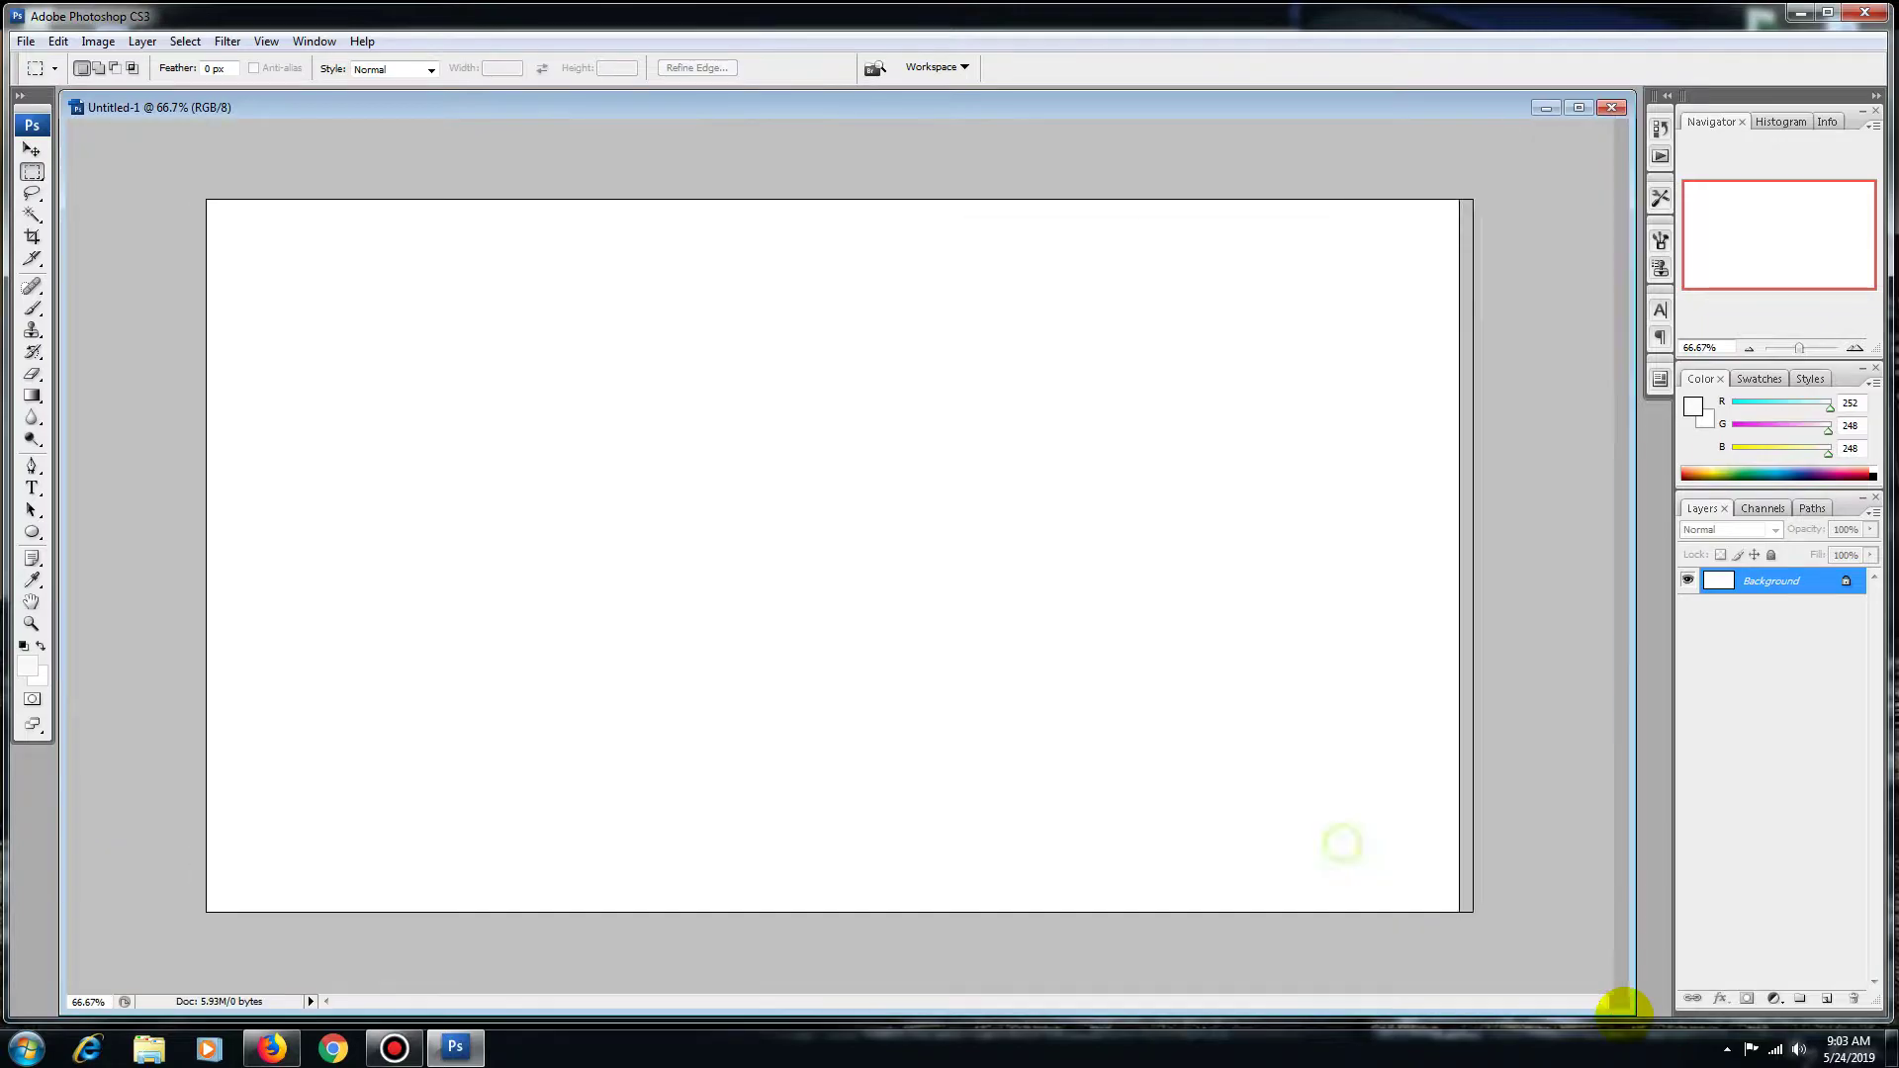
click(32, 149)
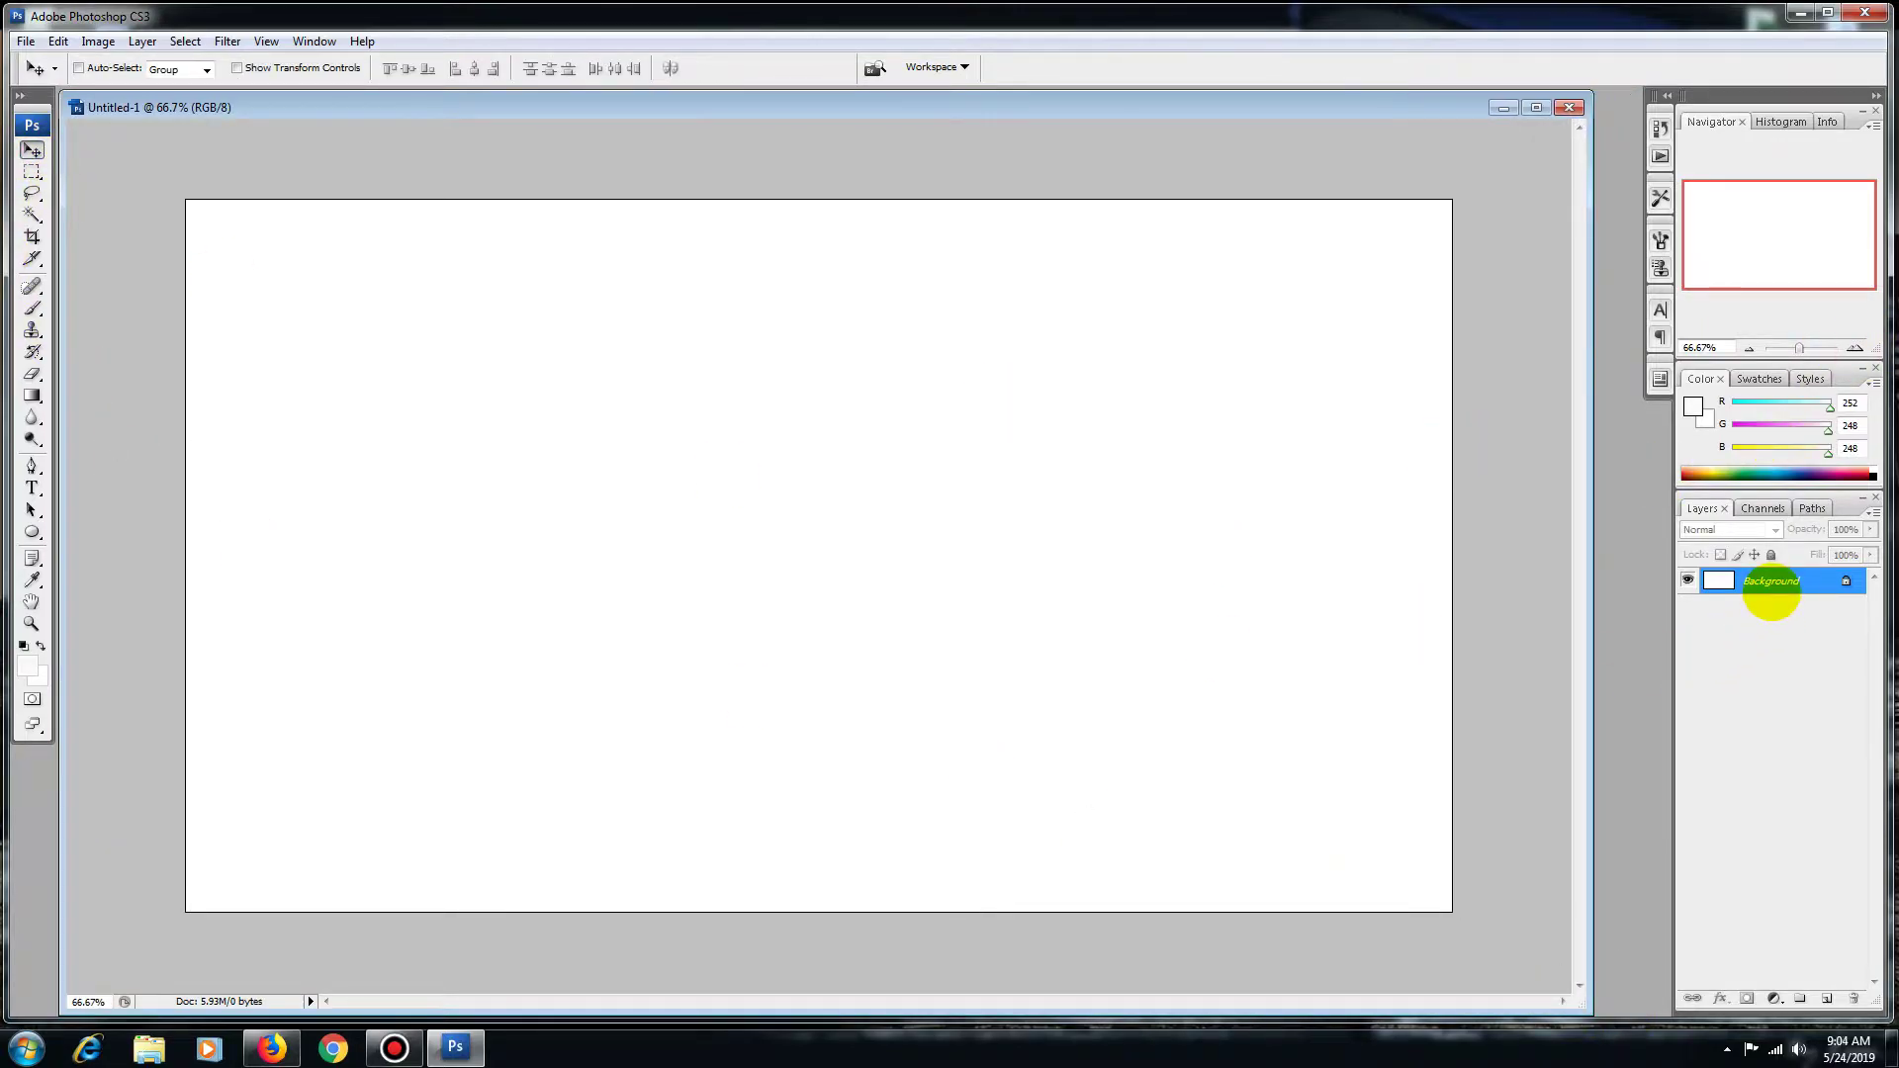
double_click(1772, 586)
click(1115, 331)
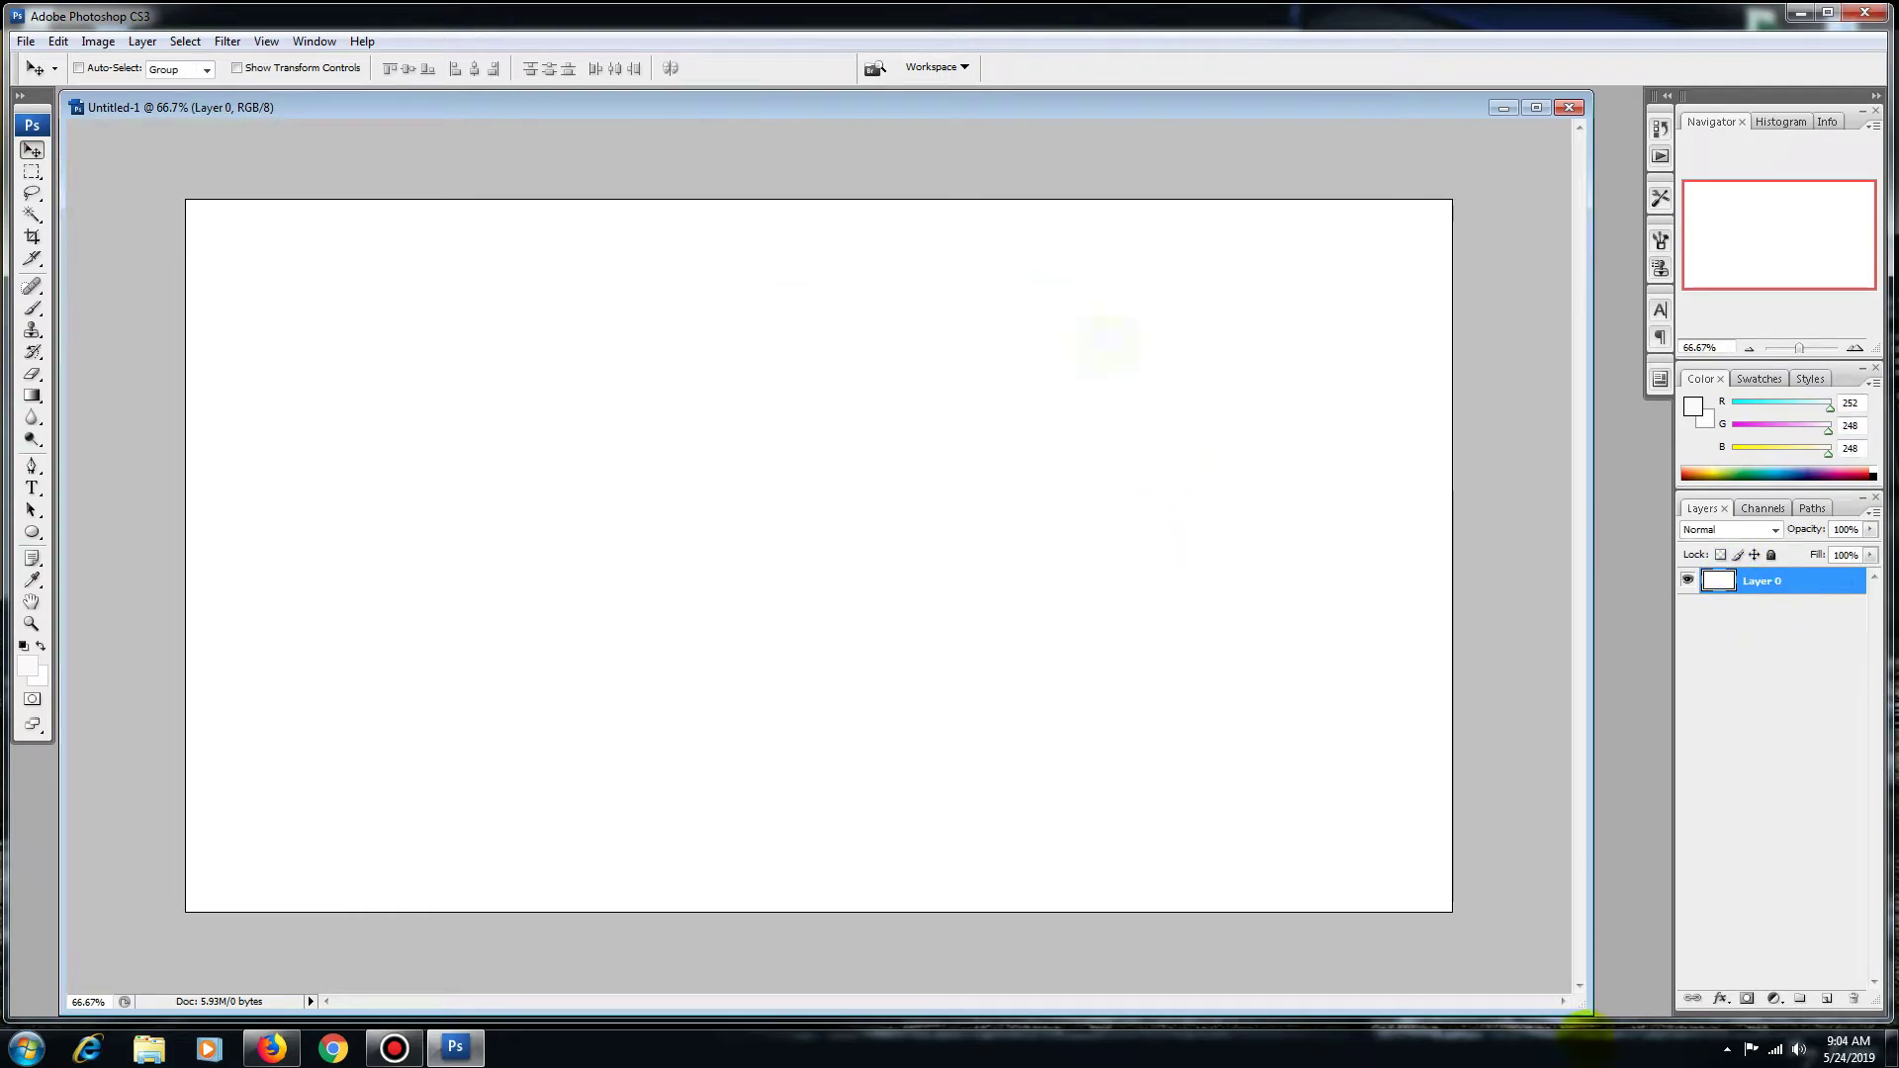
Apply a black Color Overlay layer style to the background layer
click(1721, 997)
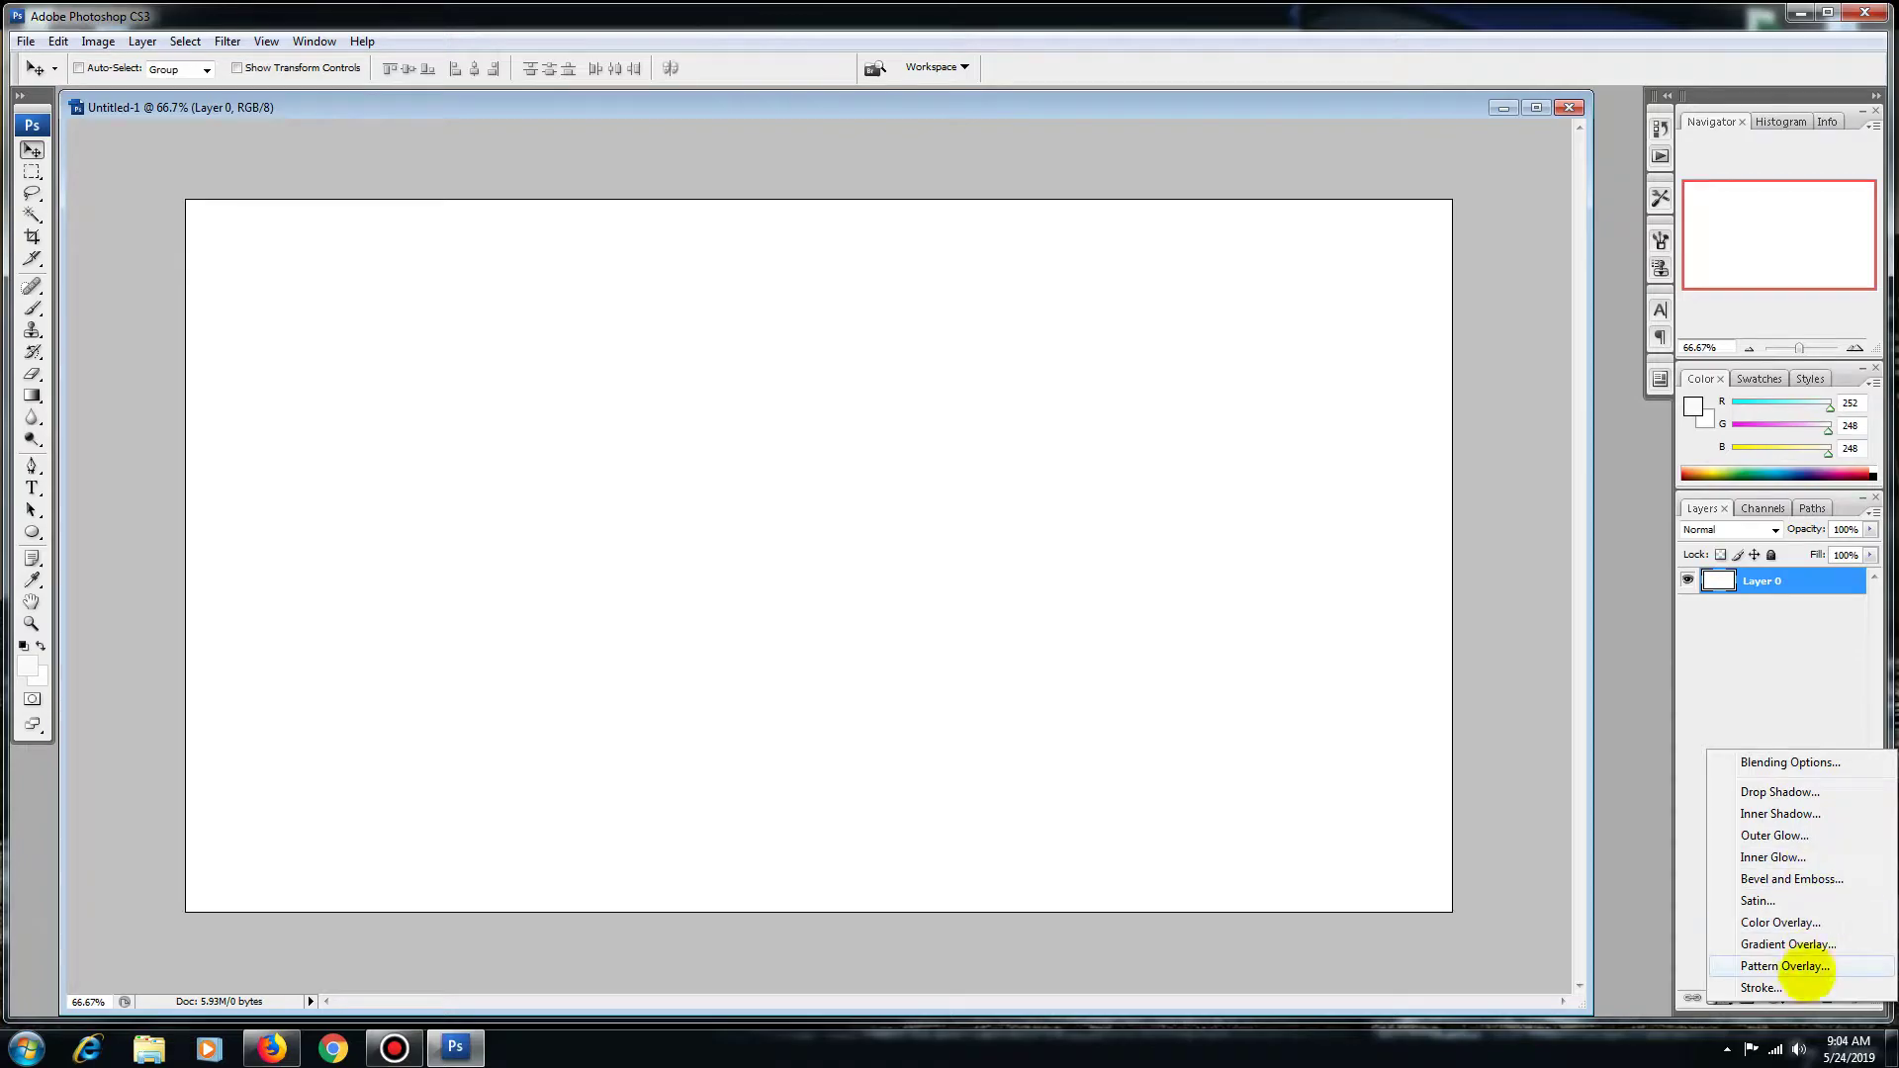
click(1781, 761)
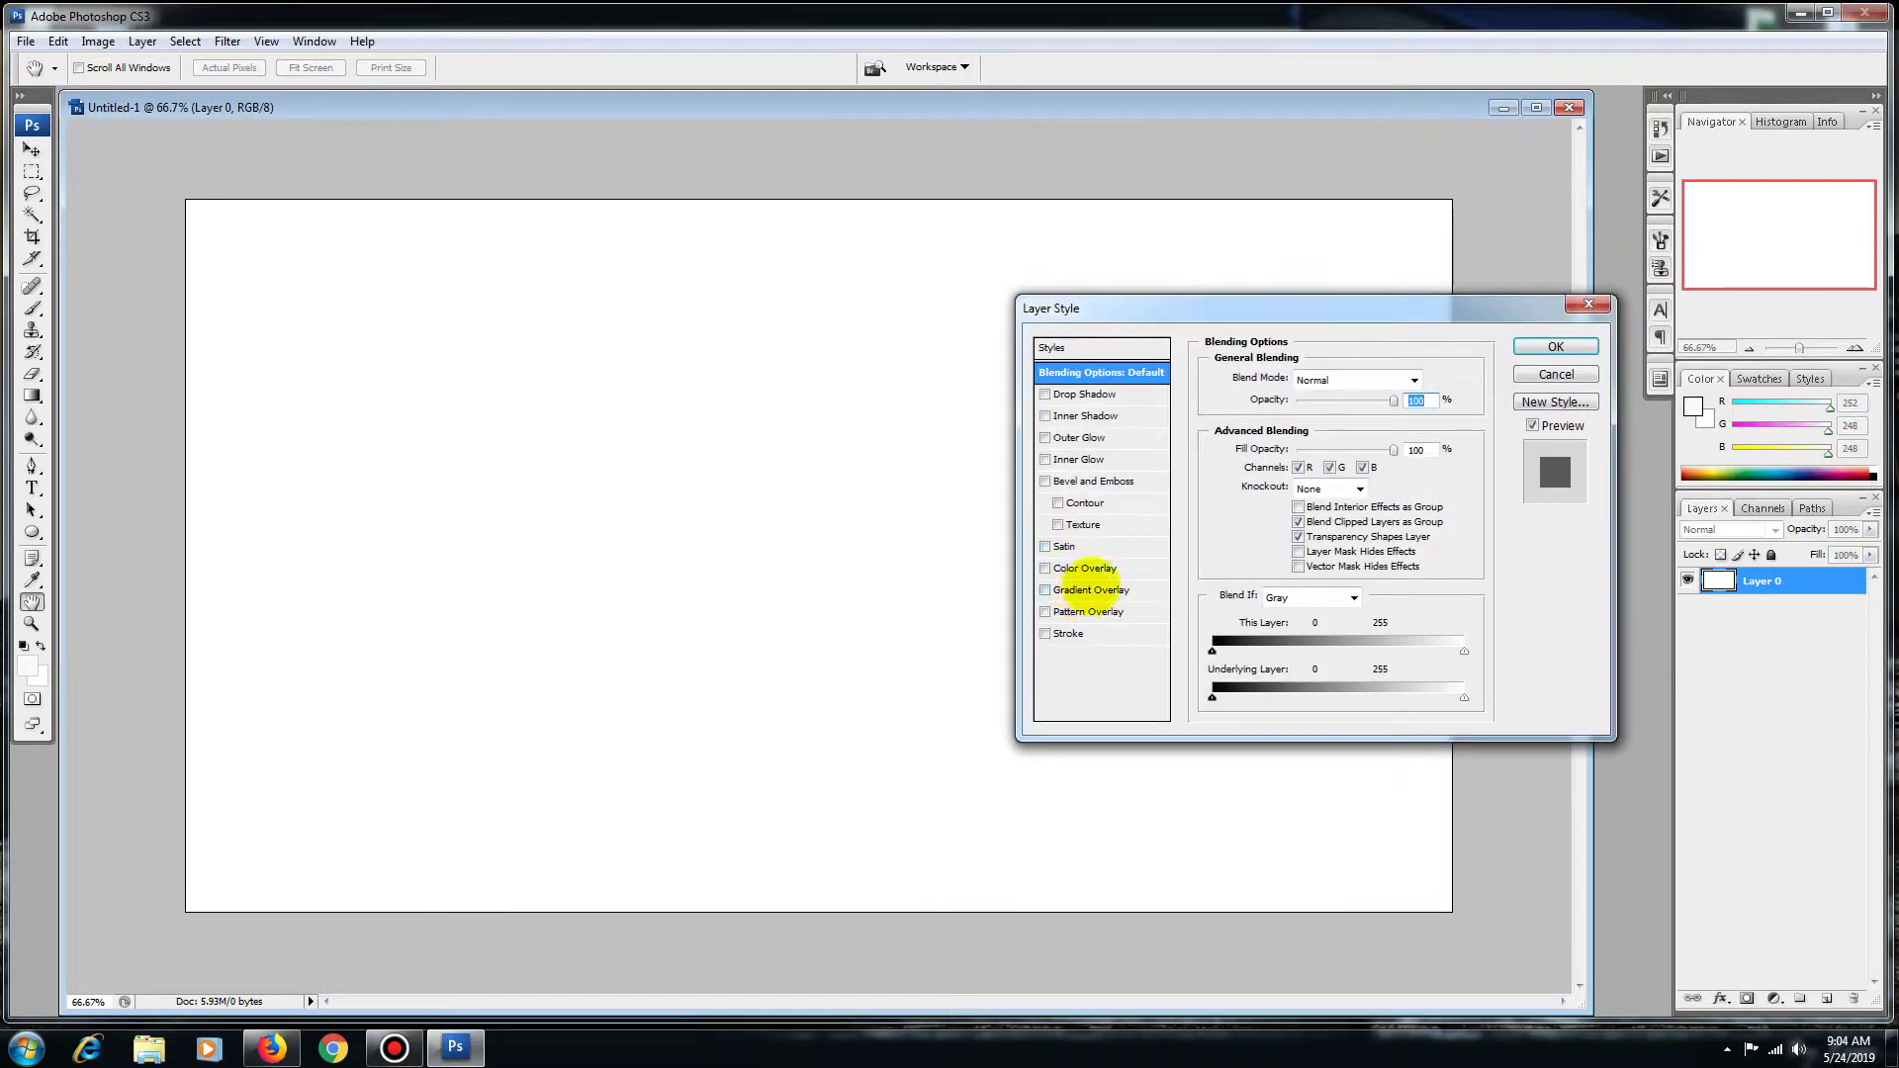
click(1088, 568)
click(1414, 379)
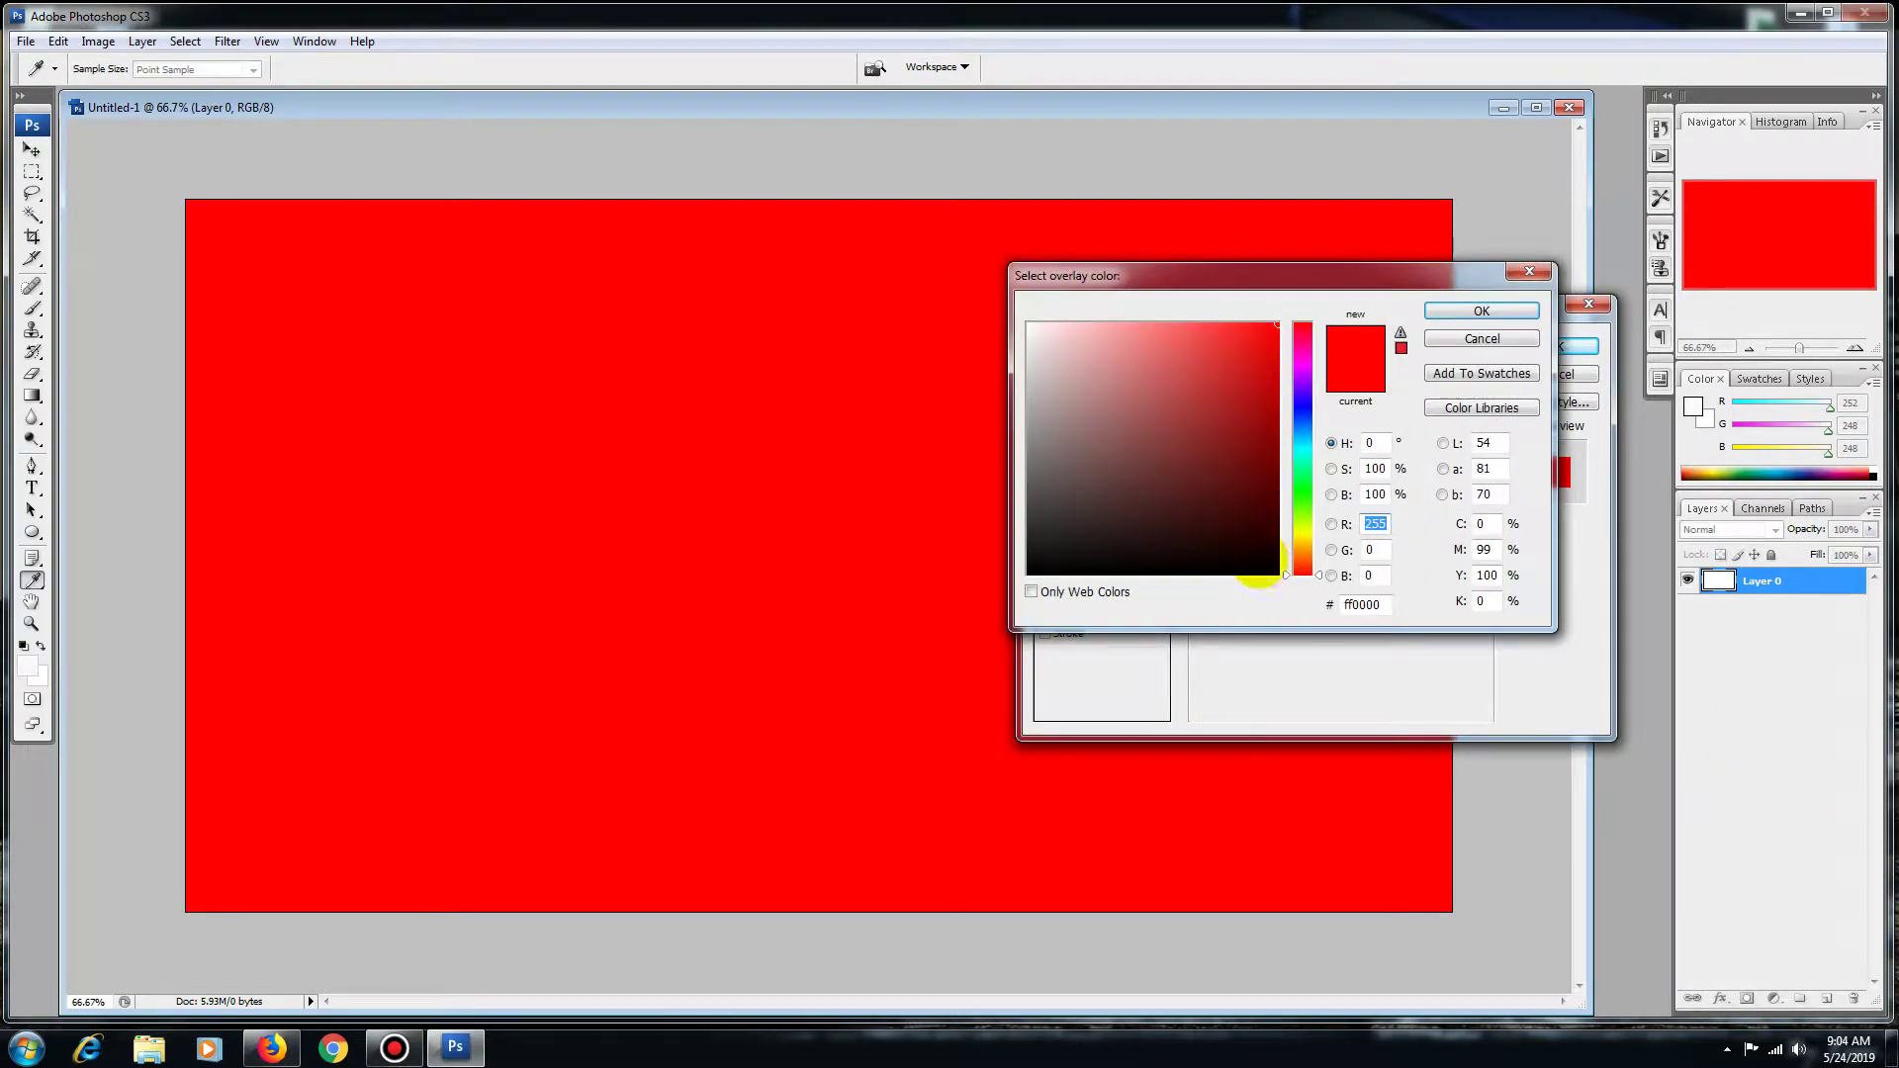
click(1270, 576)
click(1483, 310)
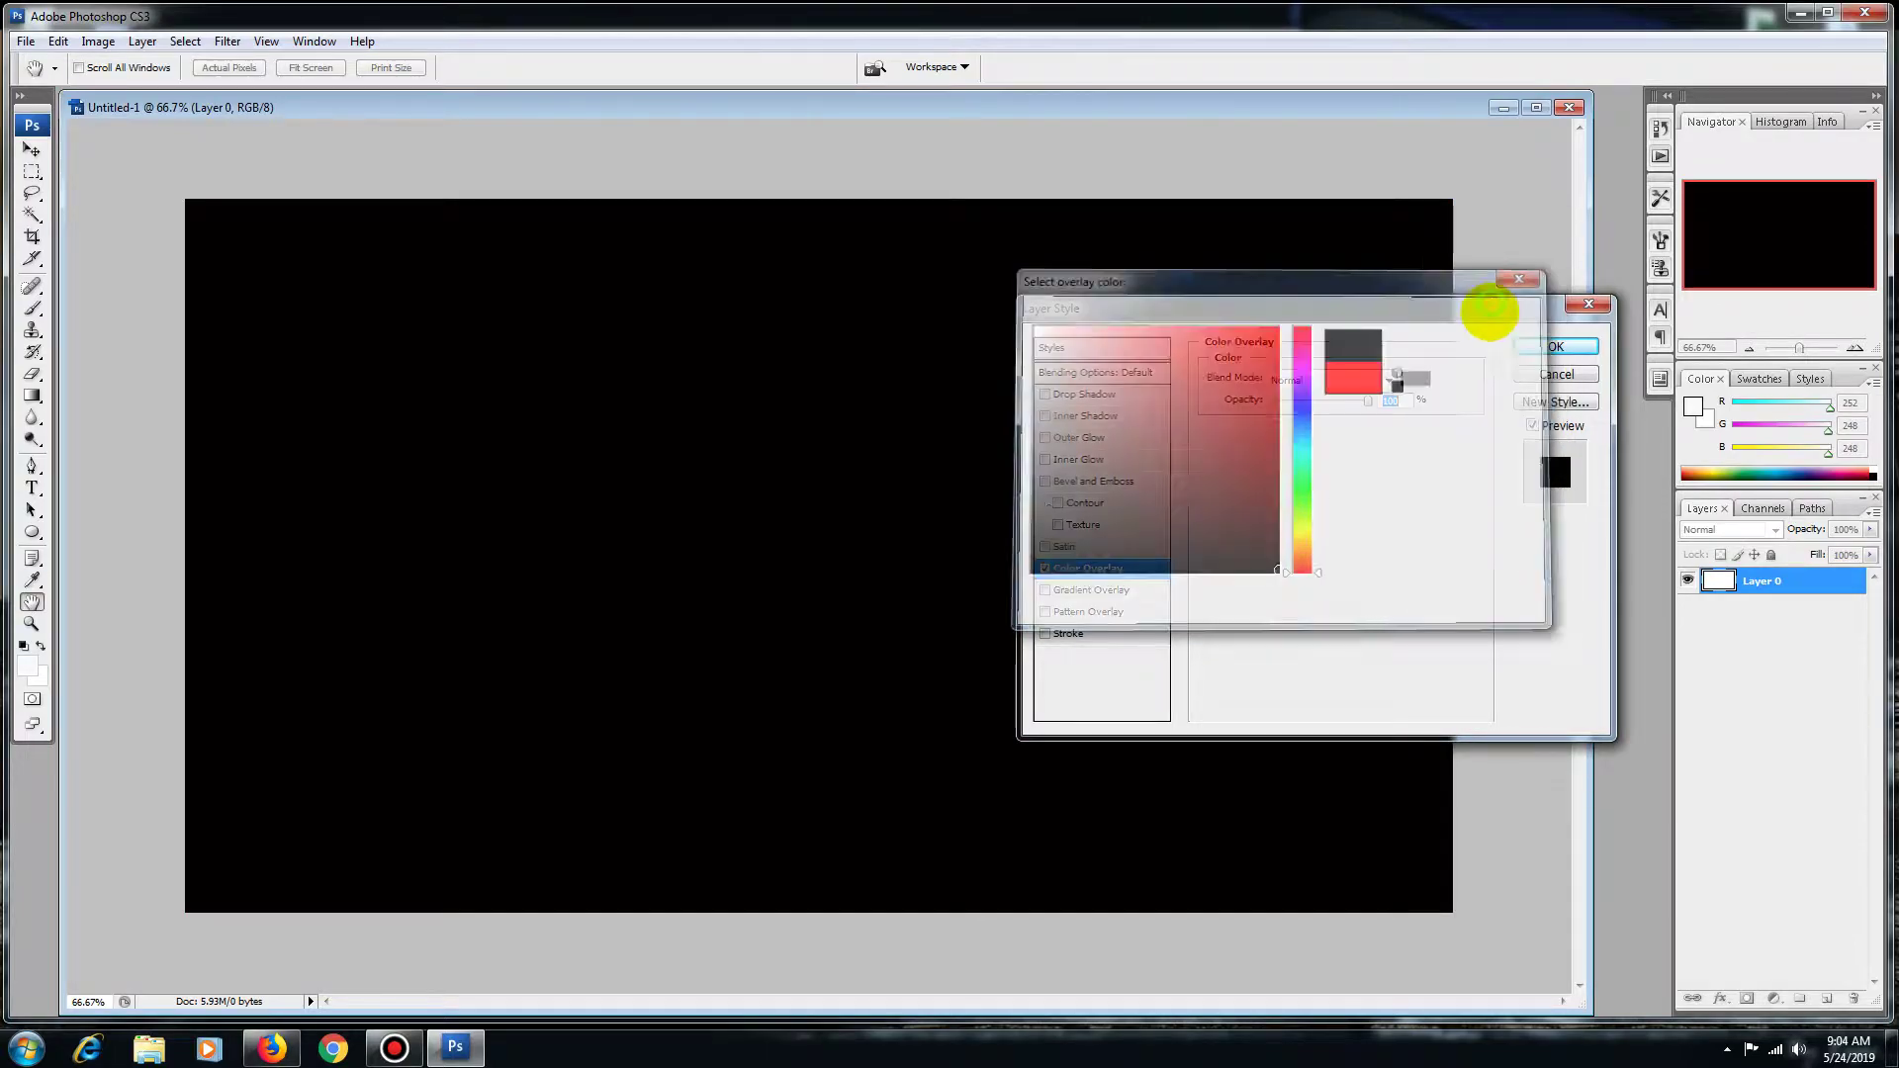
click(1543, 346)
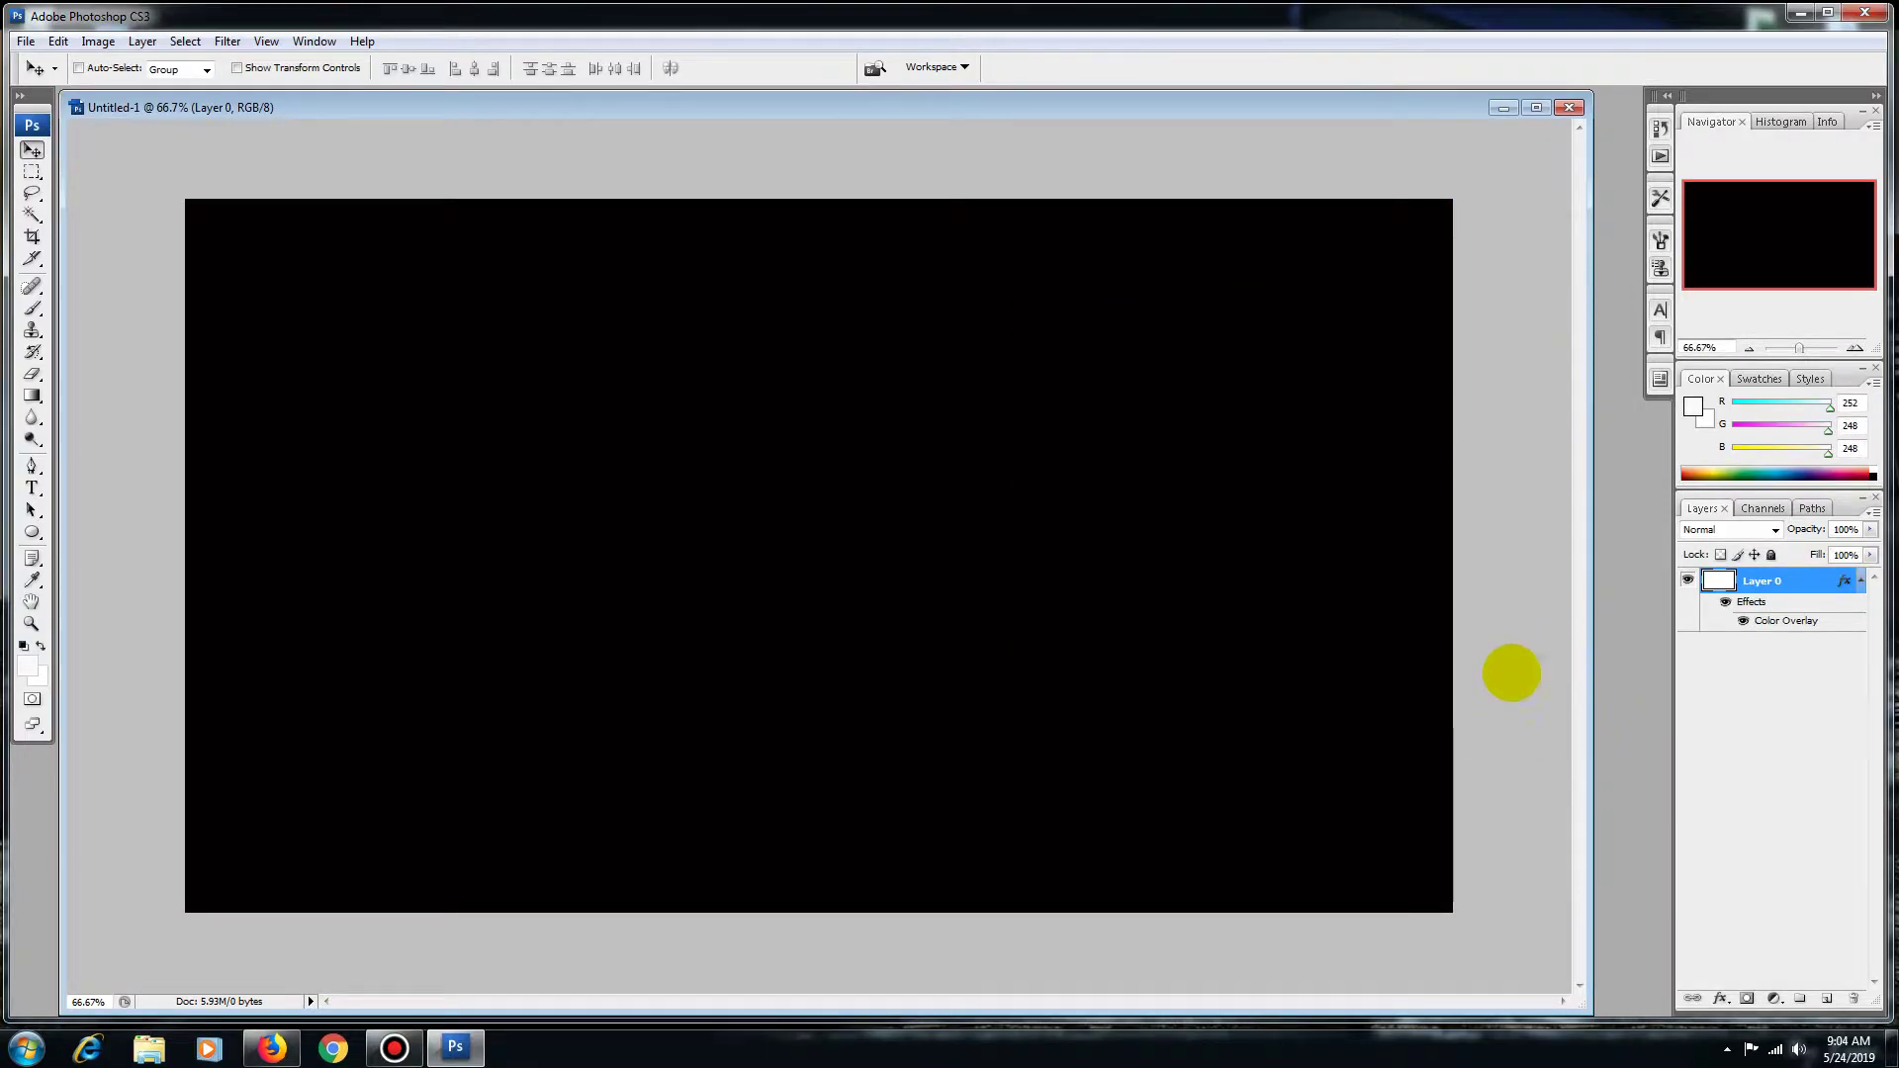
Add the text HELLO in Komika Axis at 400 pt and move it to the middle of the canvas
click(1826, 997)
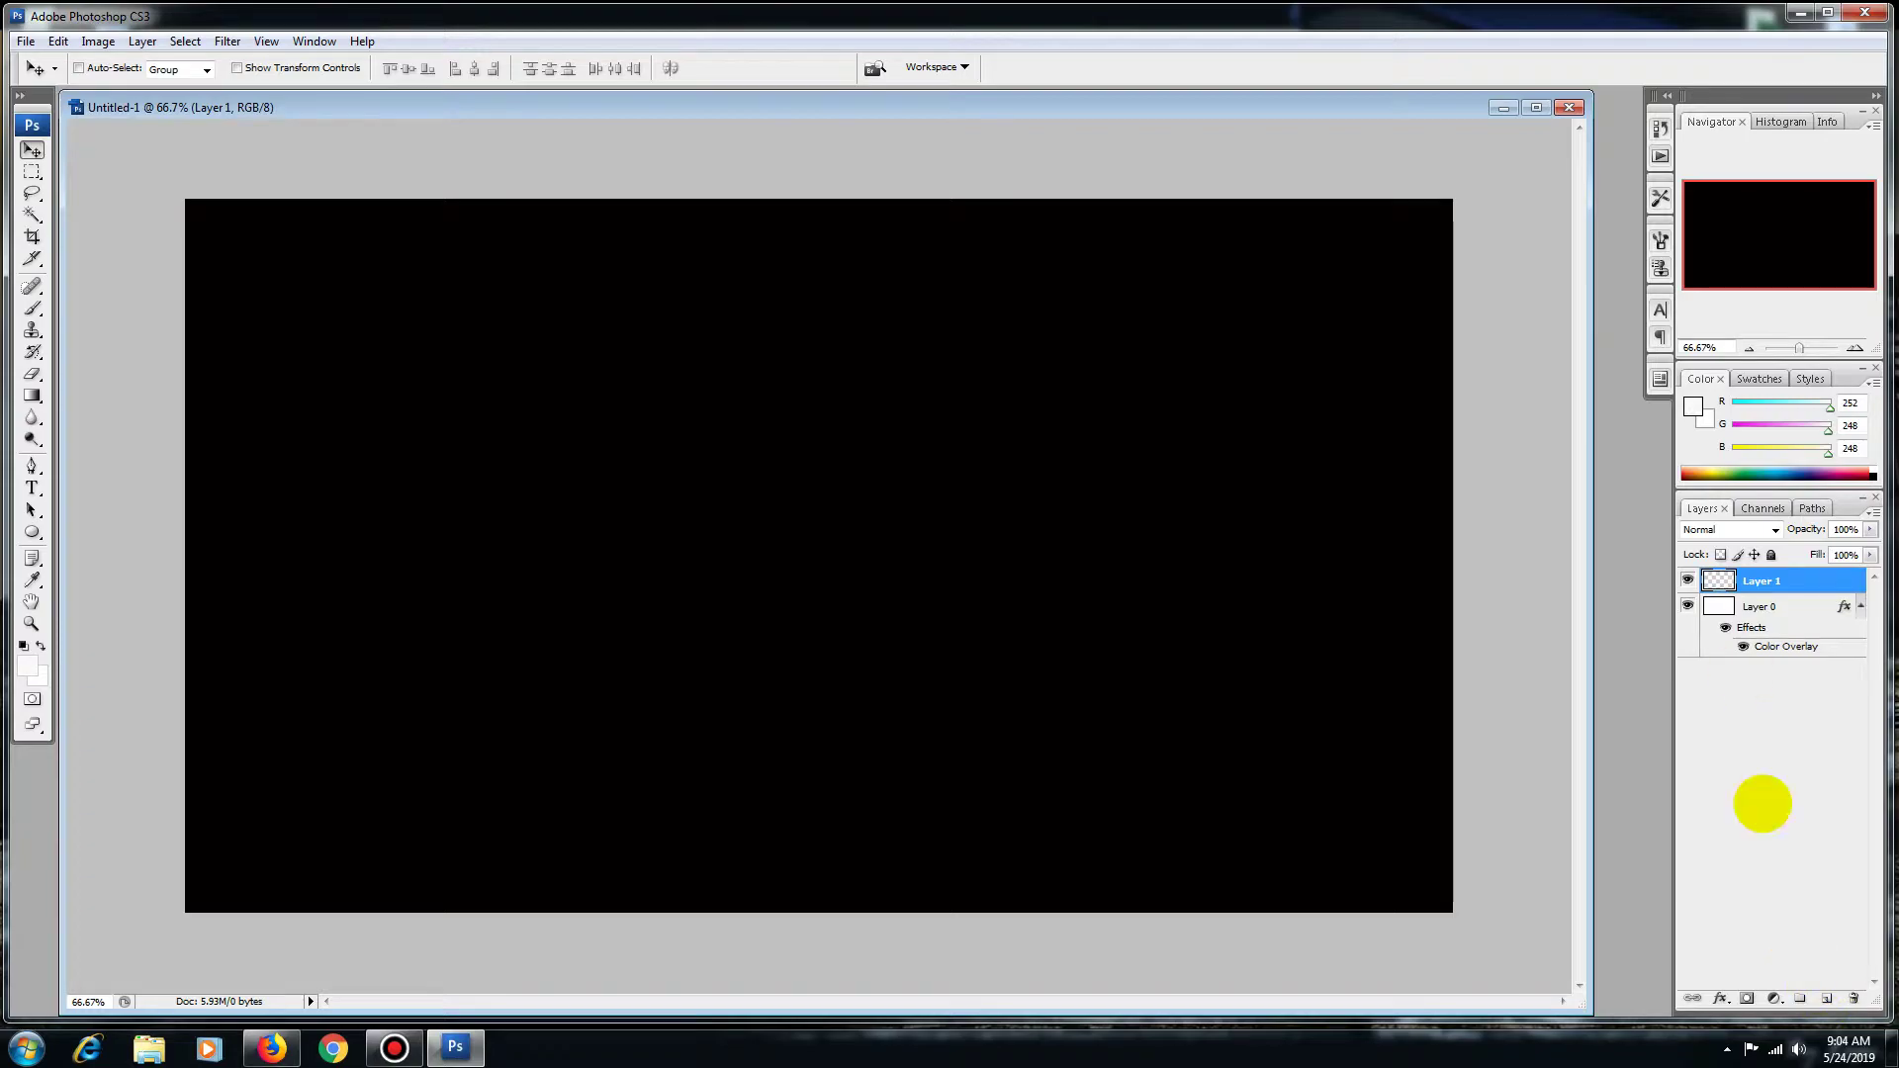
click(31, 488)
click(413, 512)
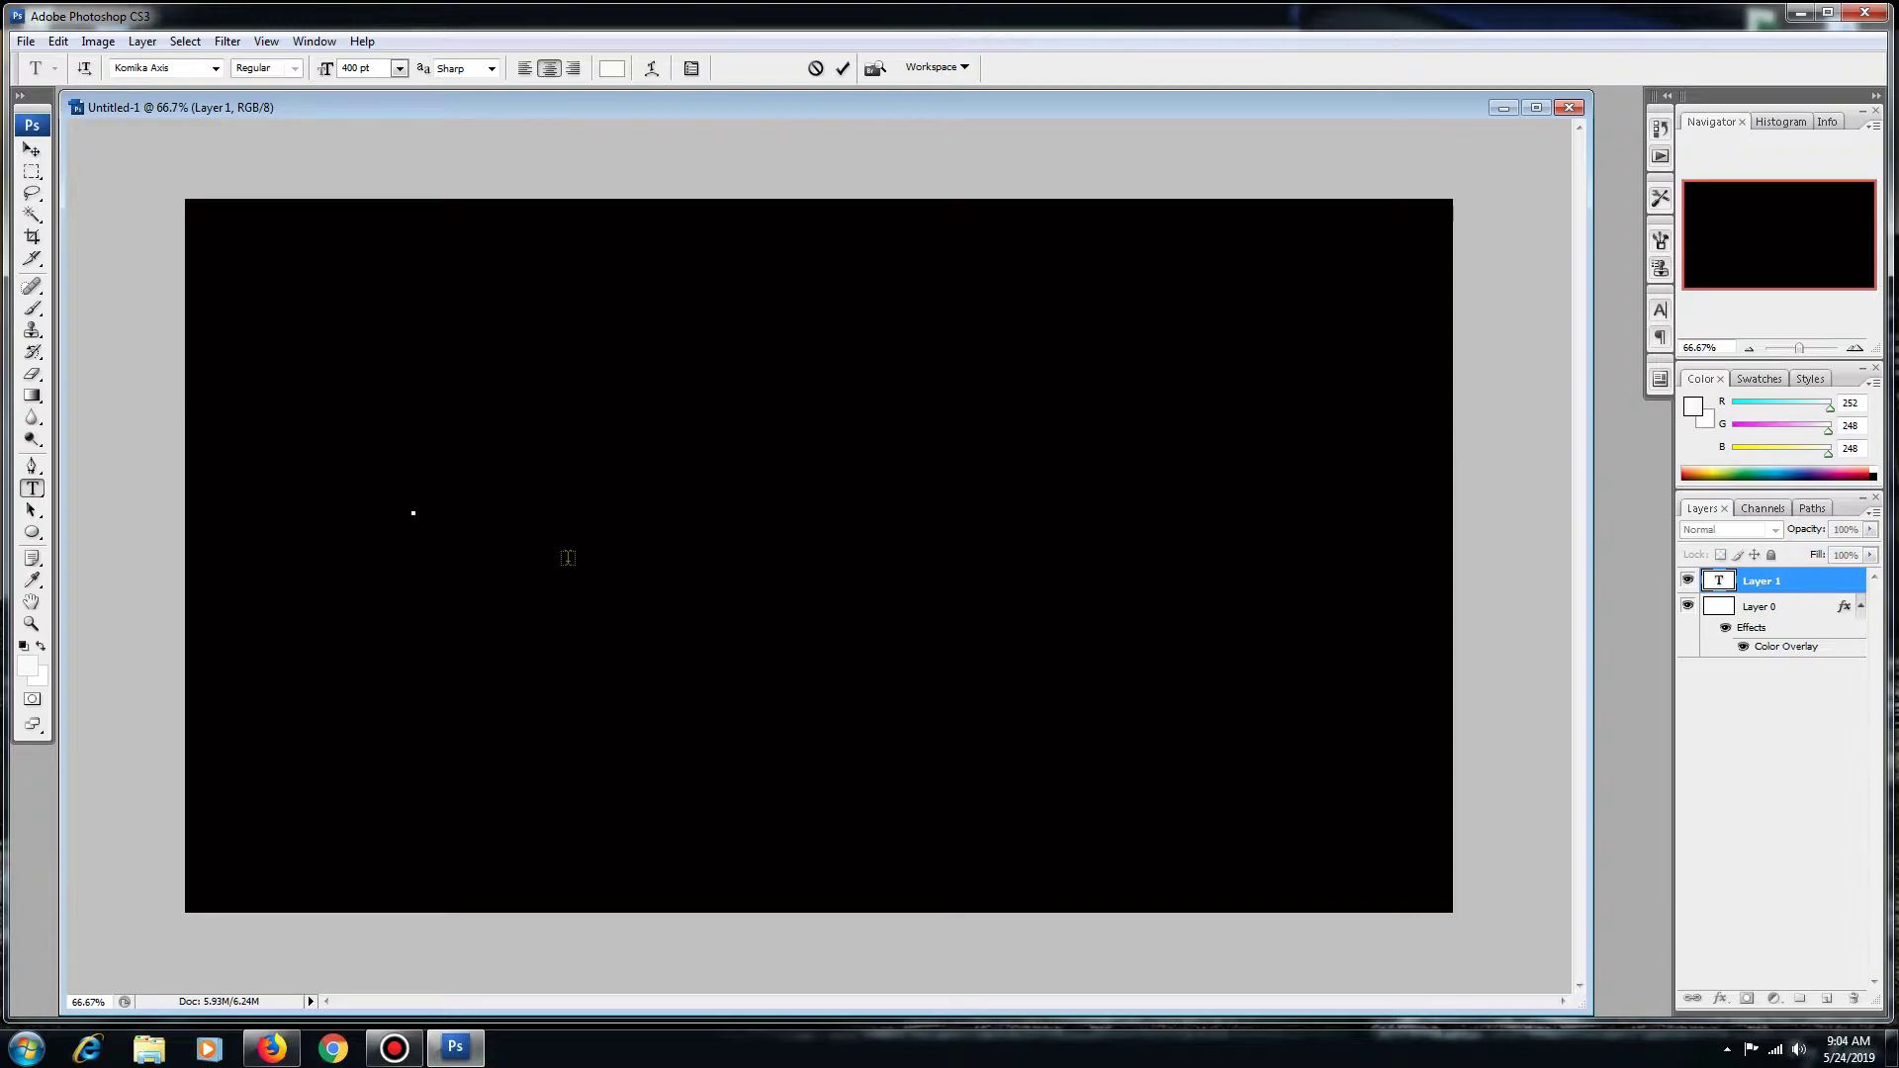
text(HE)
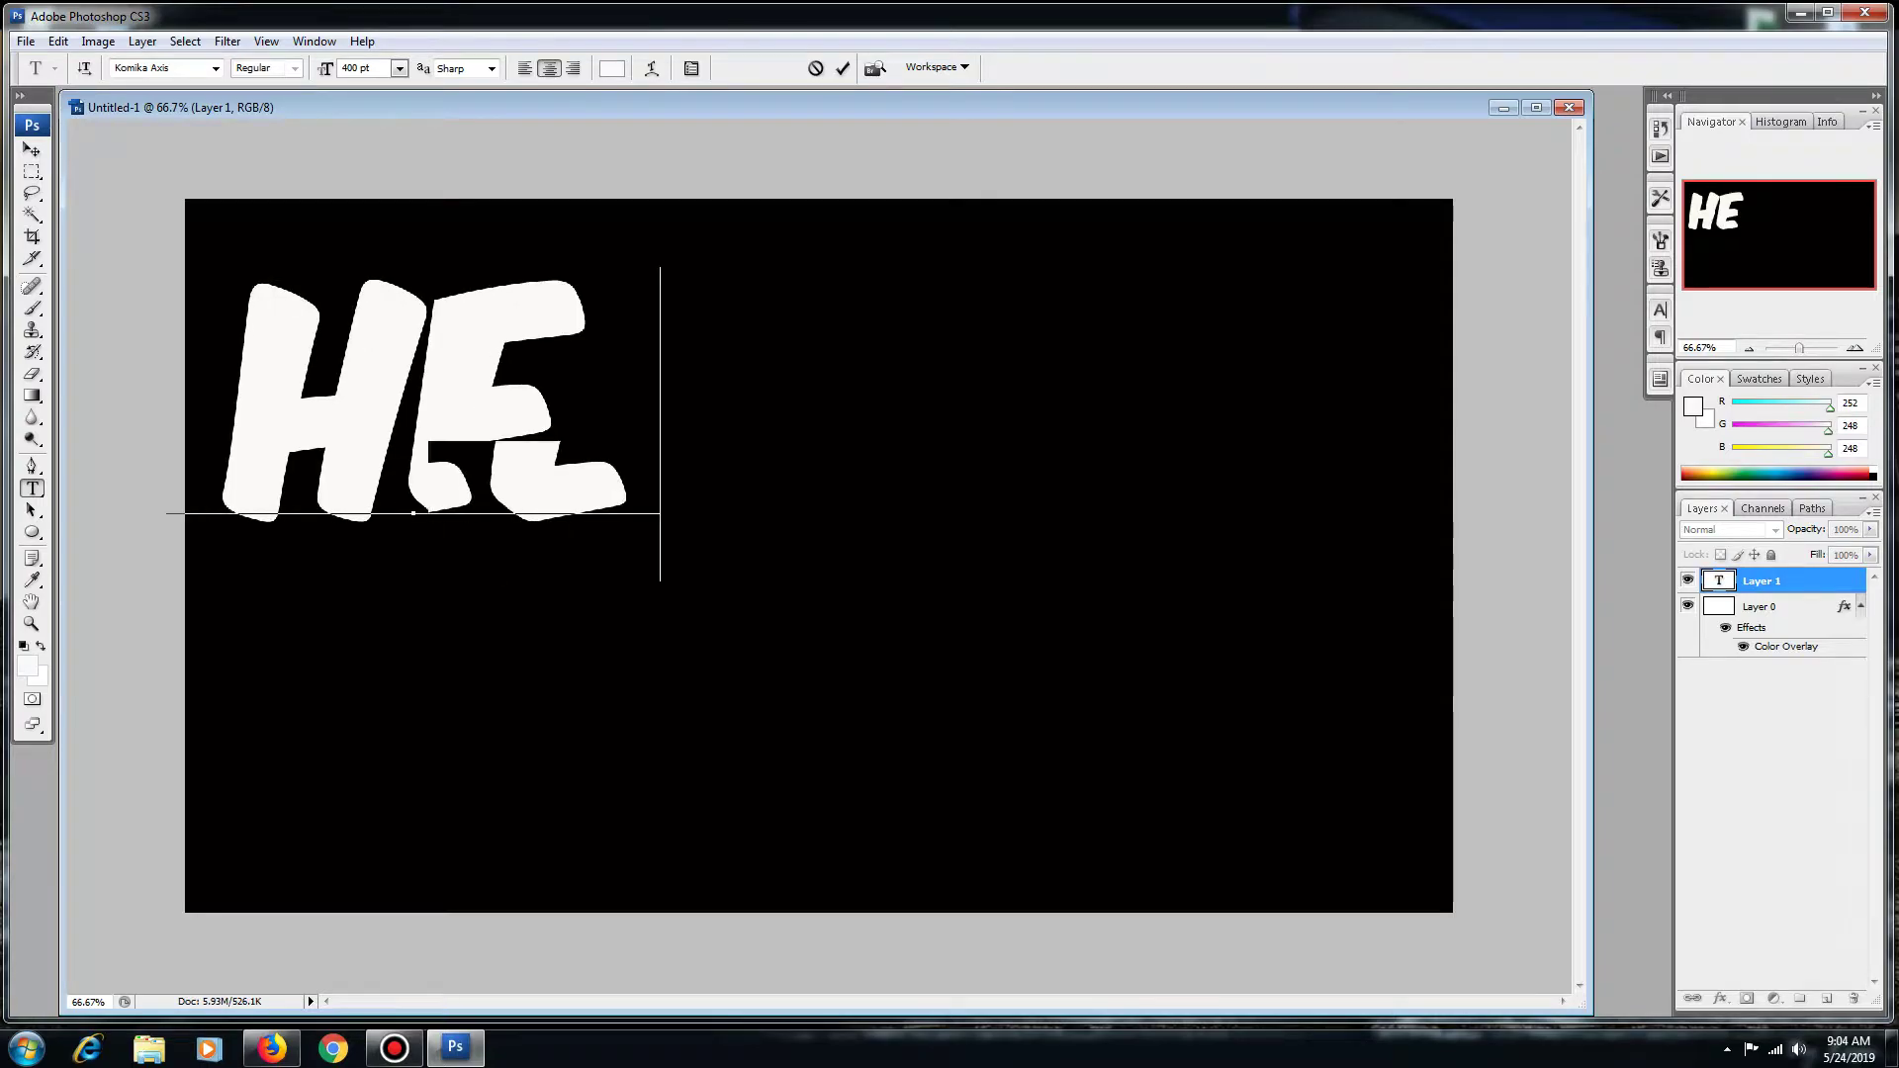
text(LLO)
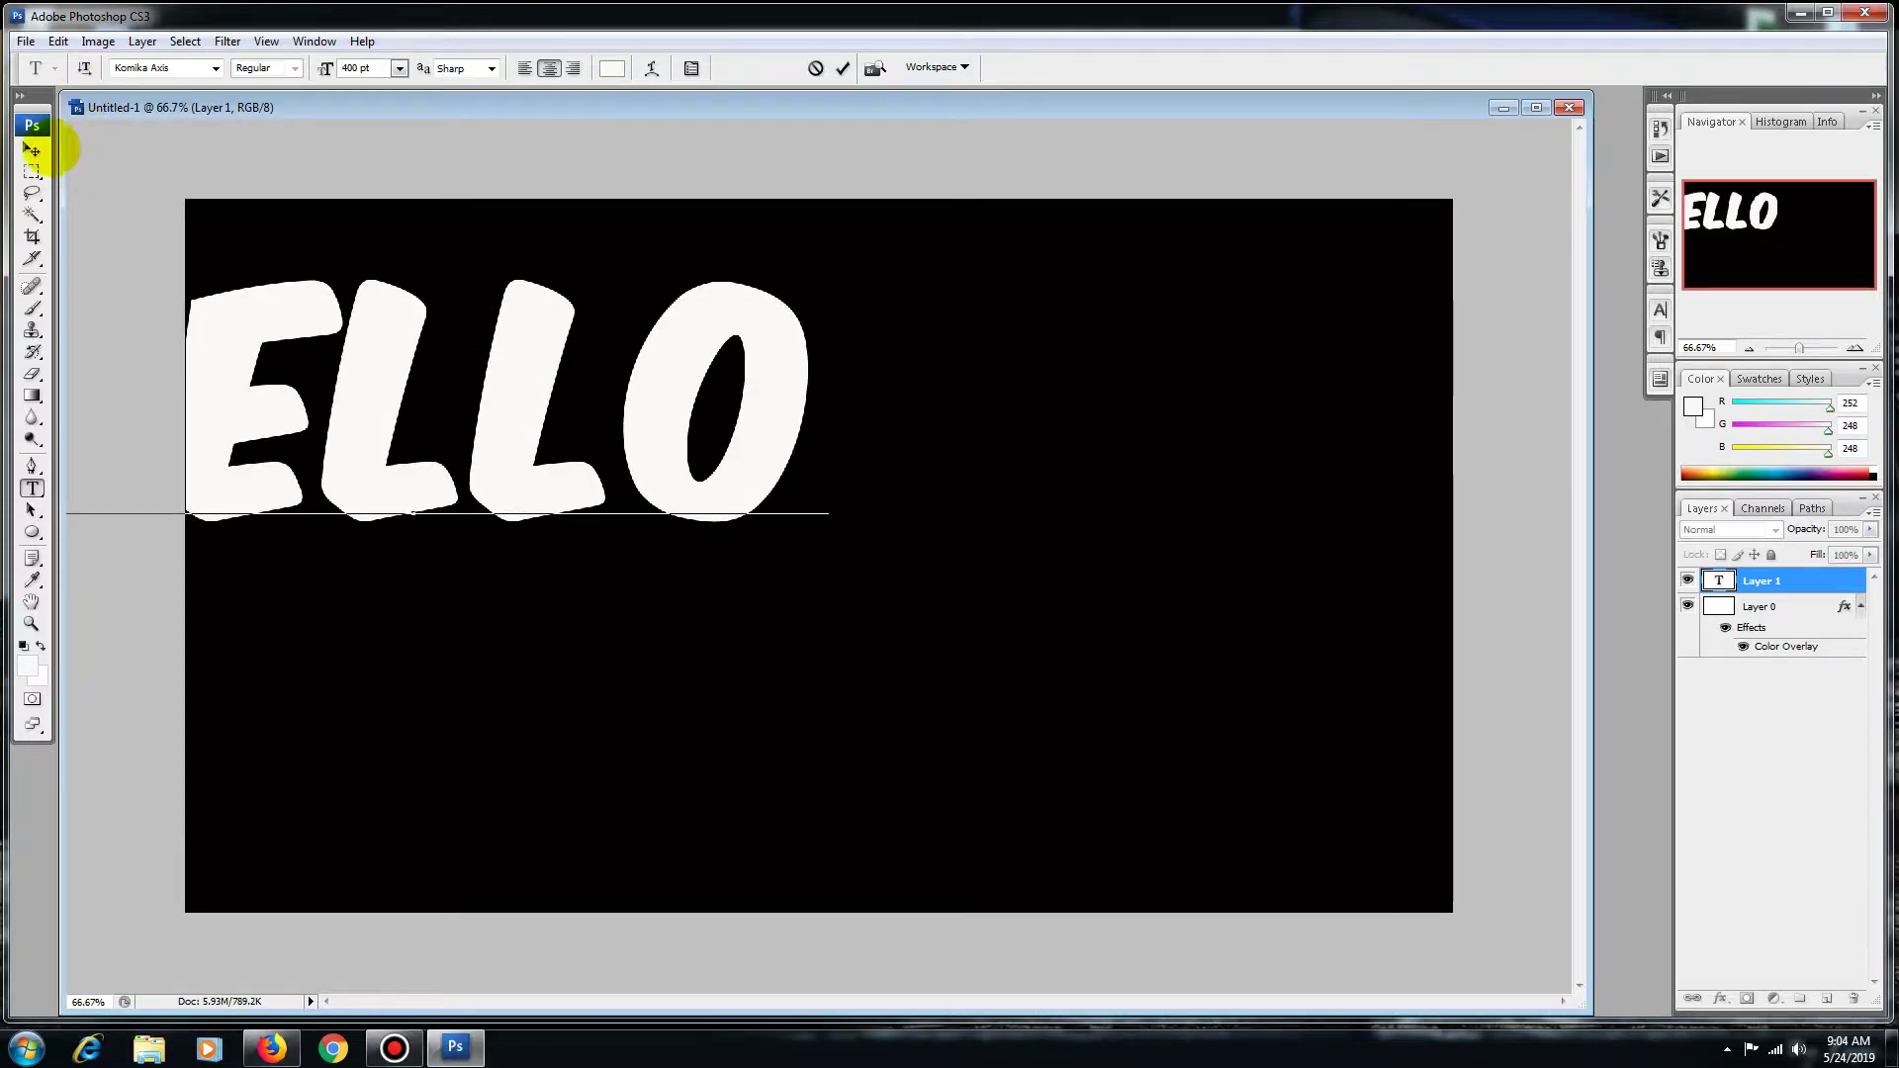
click(34, 149)
drag(377, 448, 784, 594)
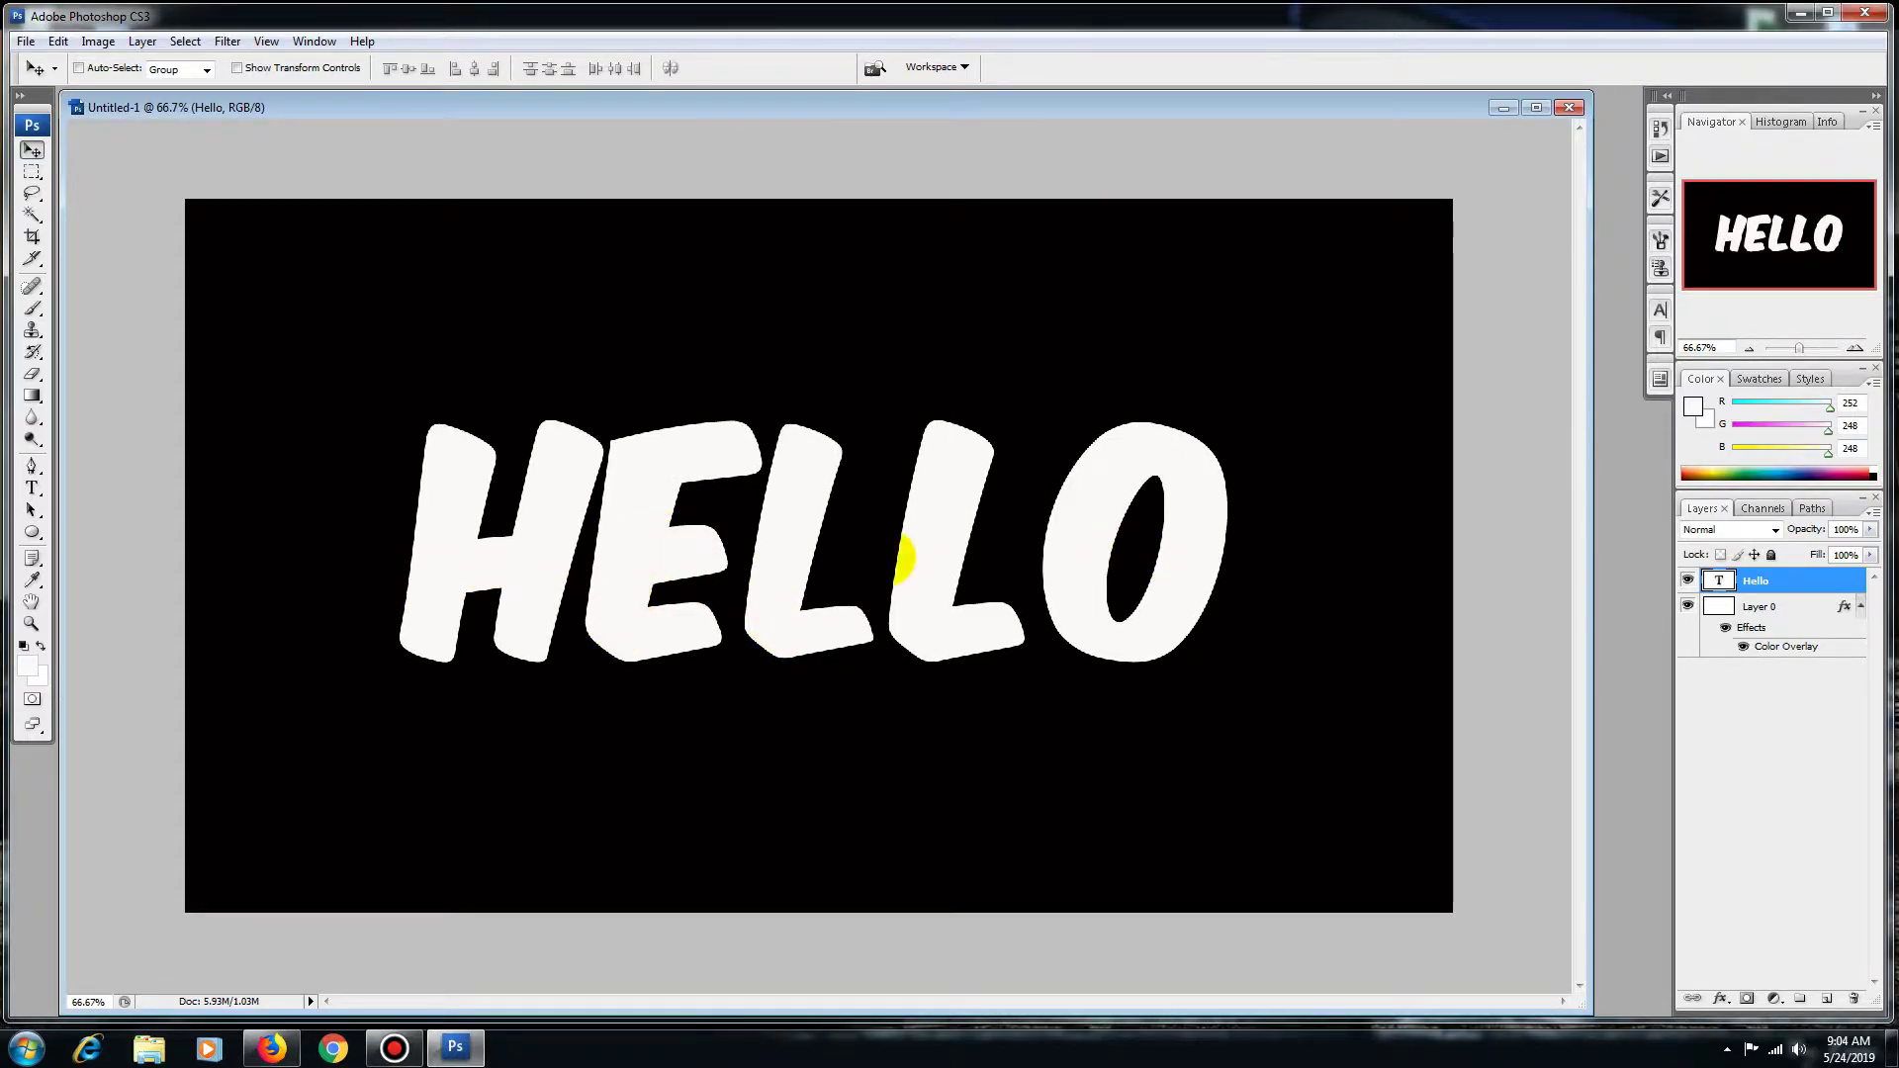
Apply a bright green (2aff00) Color Overlay layer style to the HELLO text
click(1721, 997)
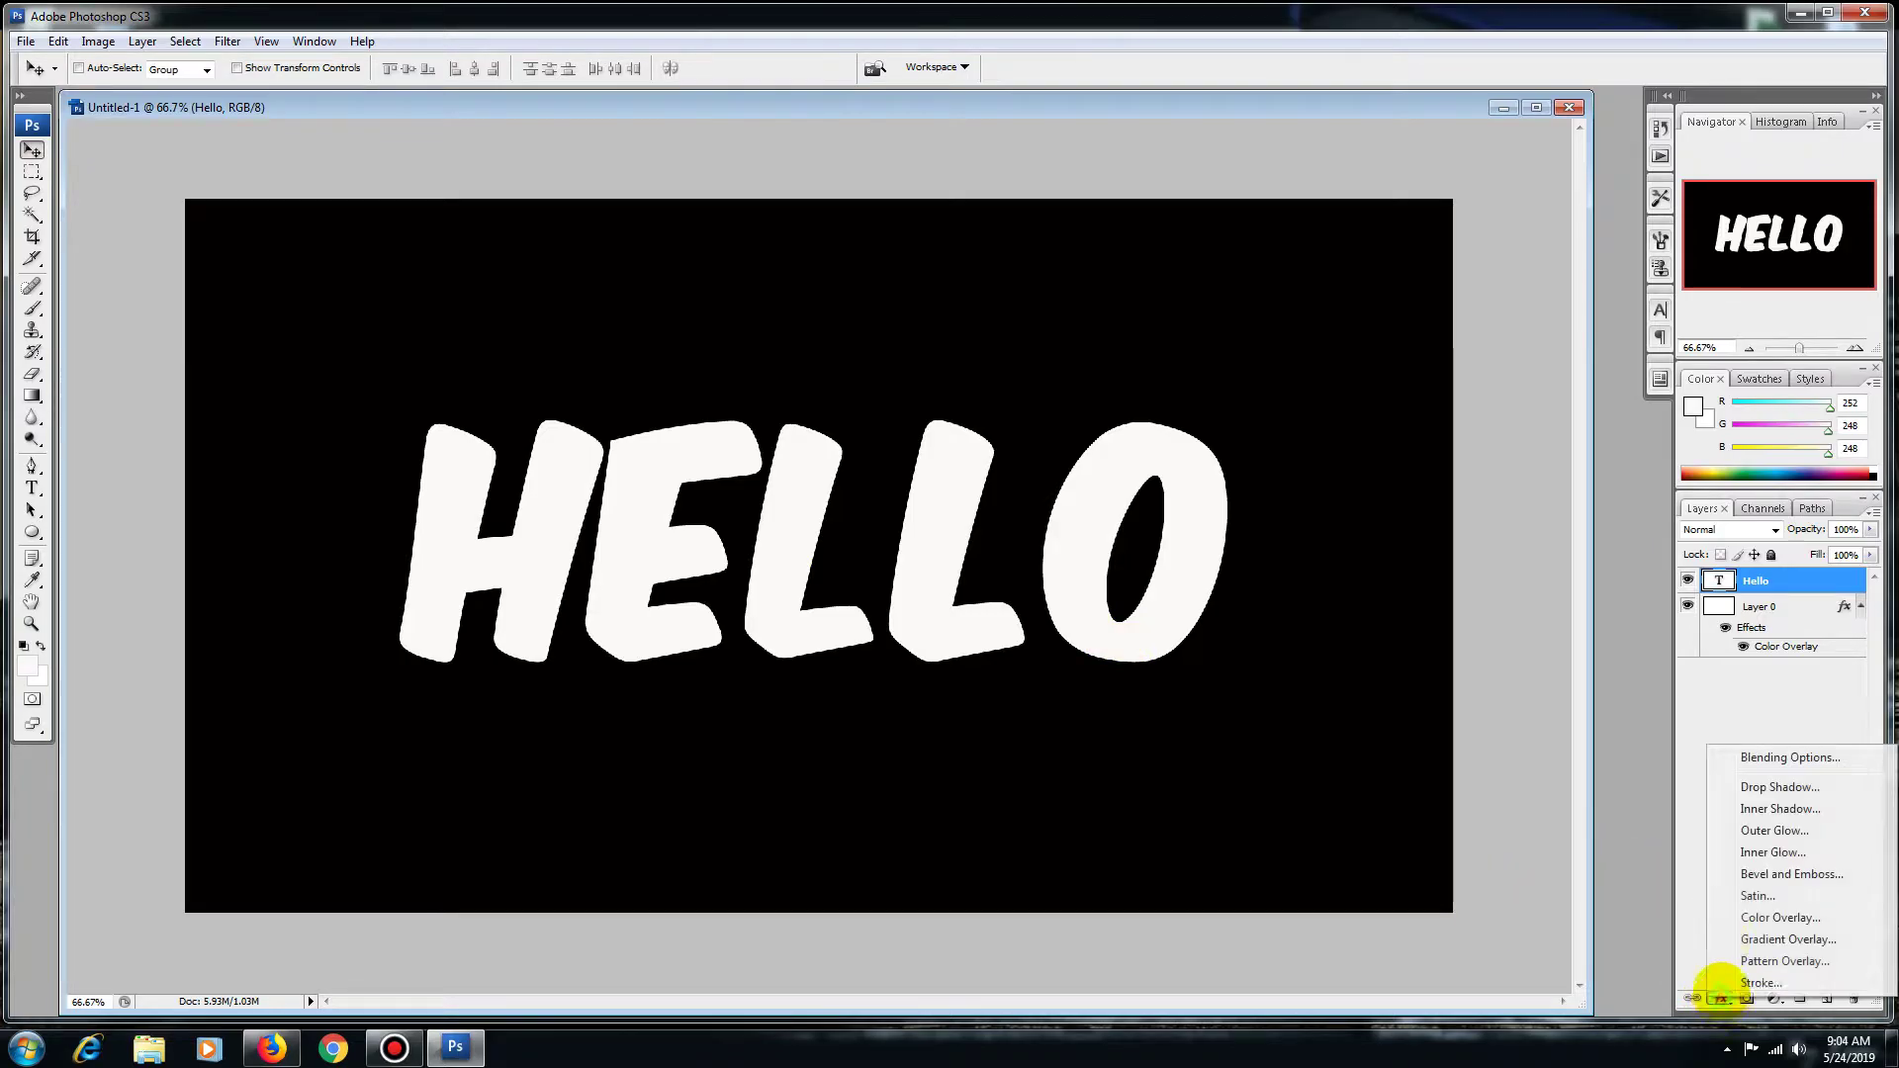
click(1706, 780)
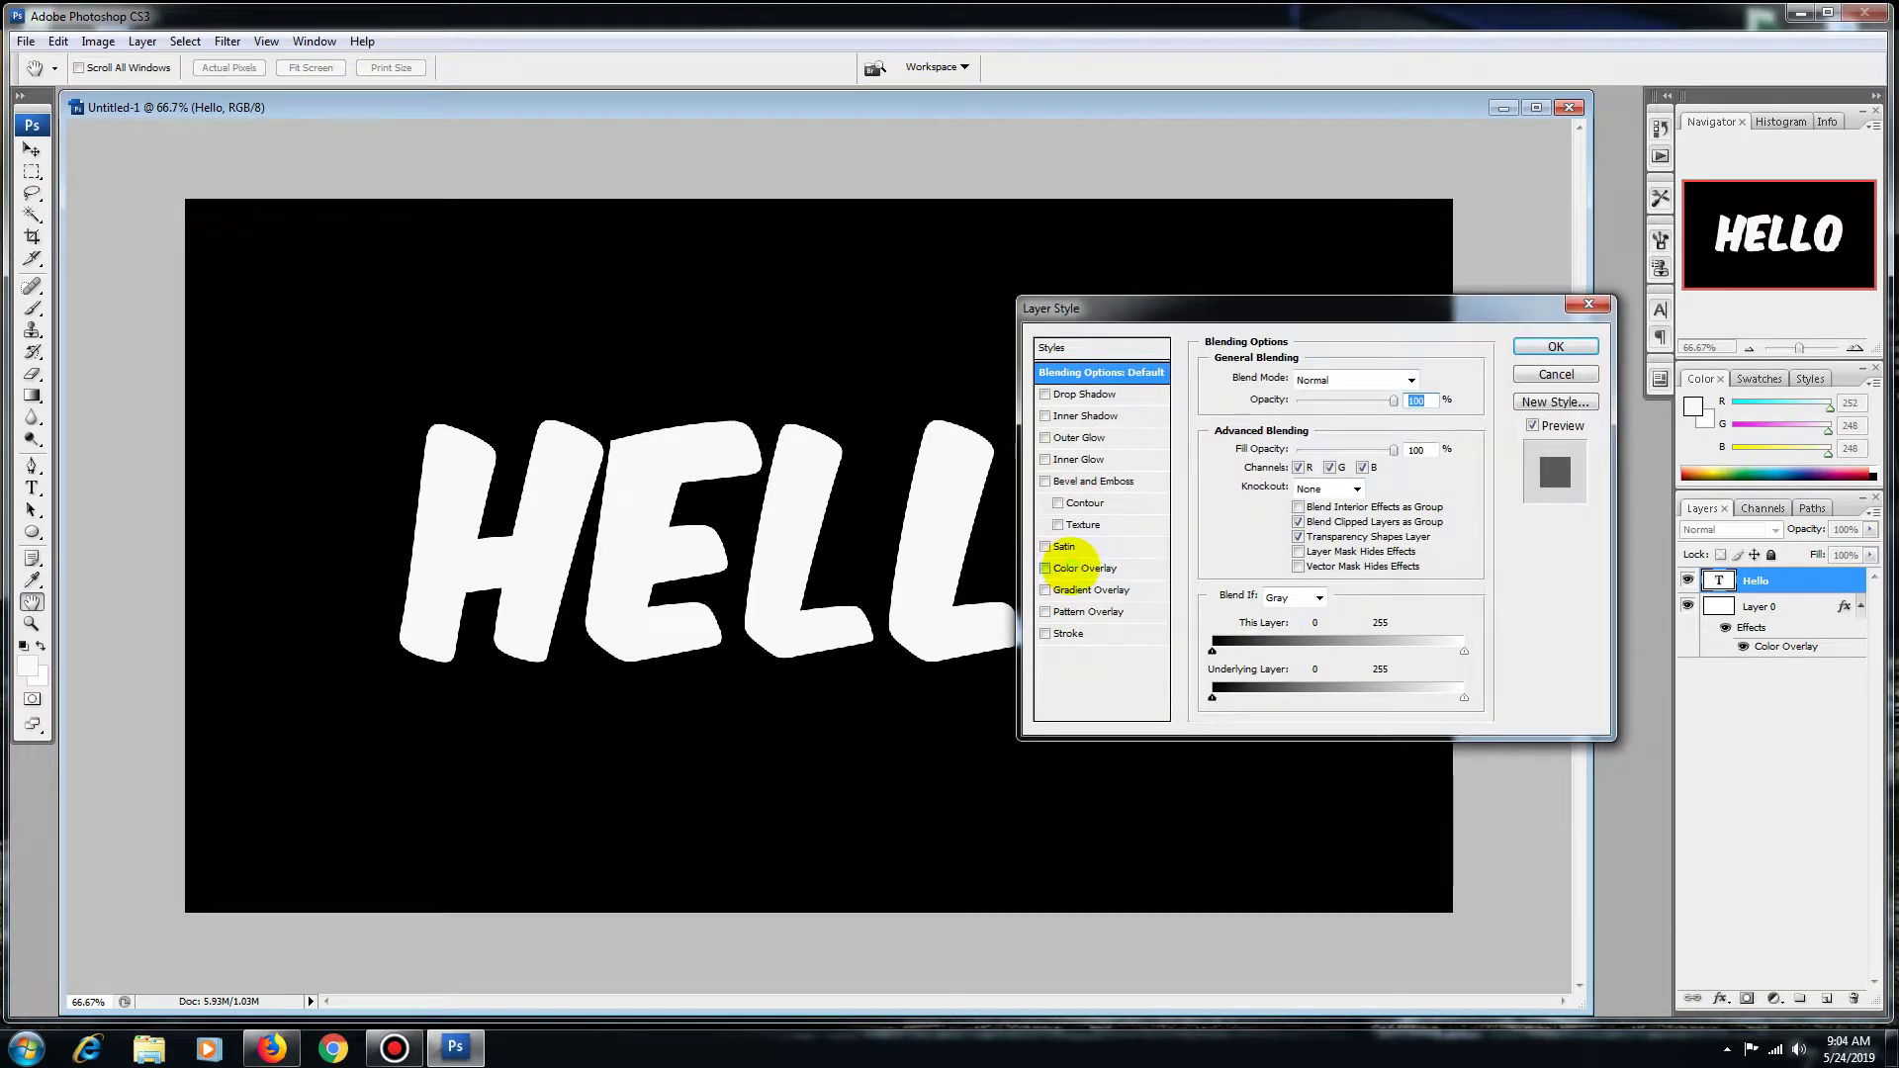
click(1078, 567)
click(1412, 376)
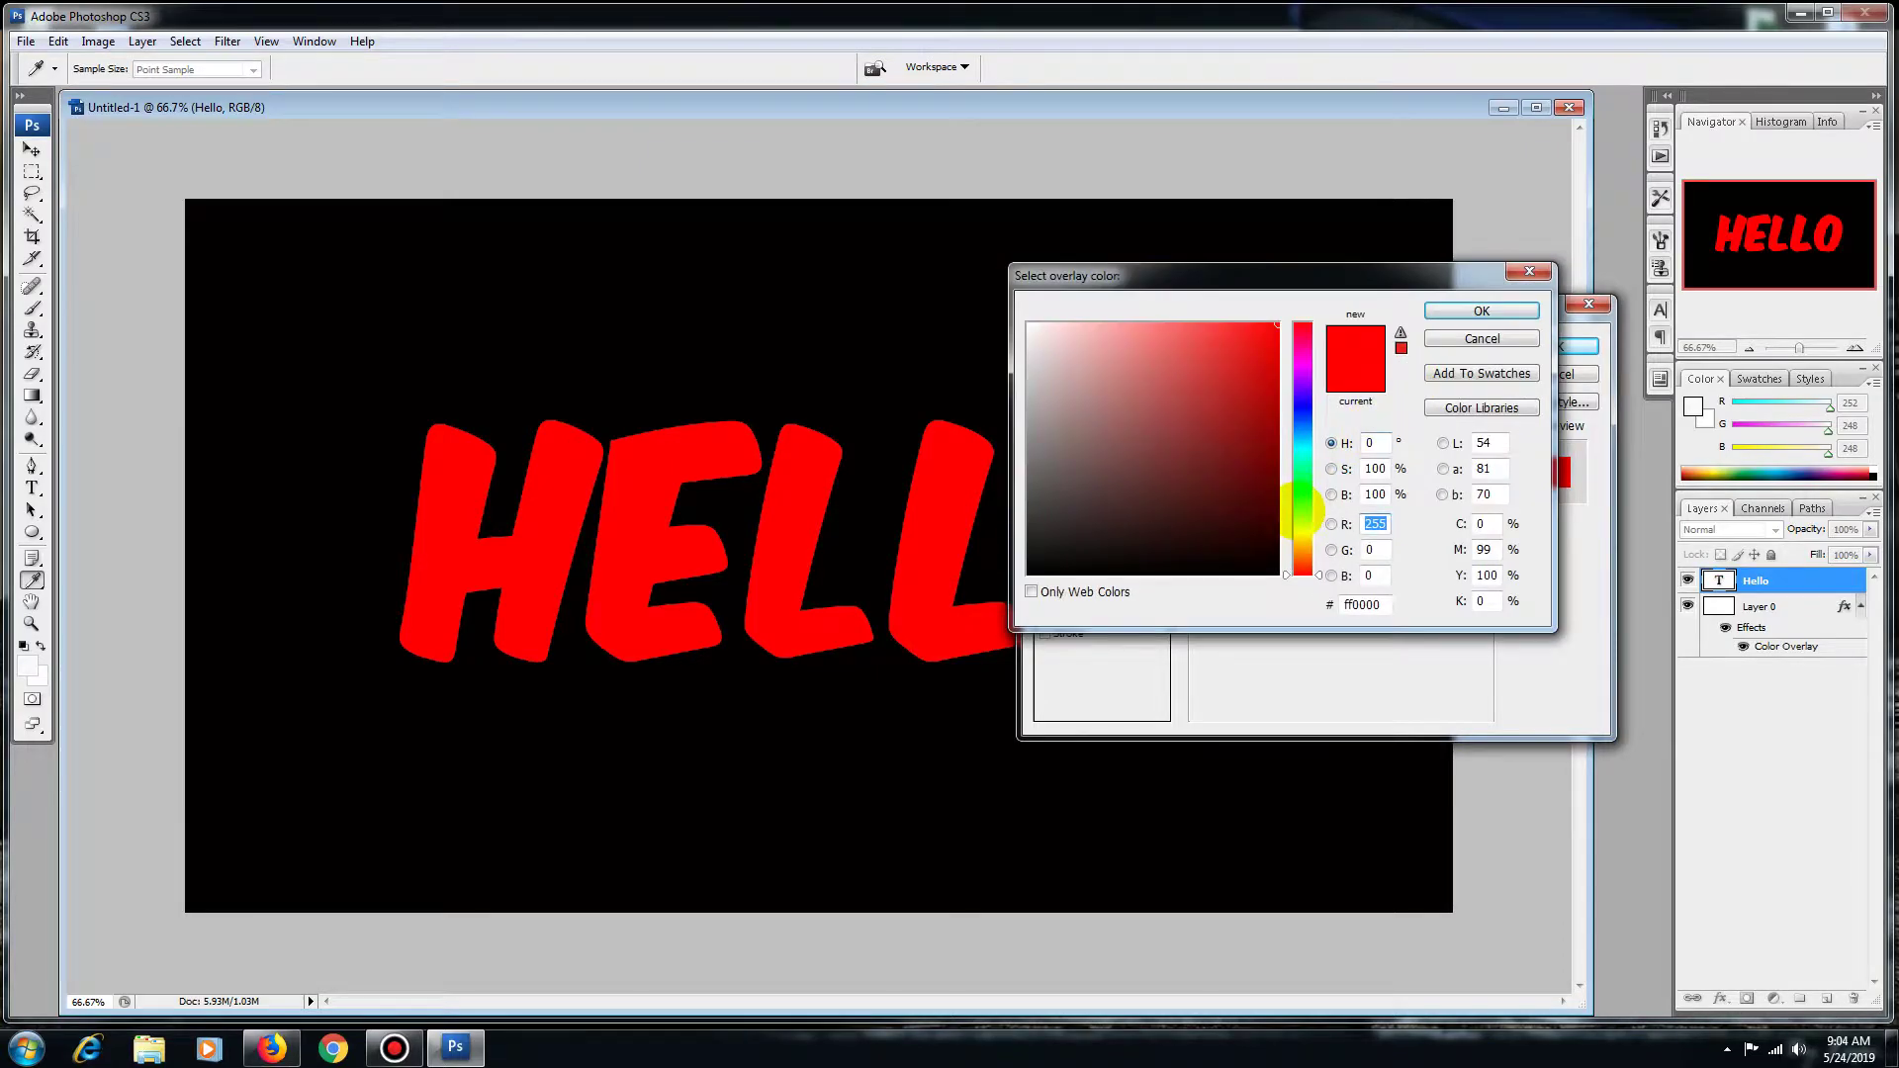
click(1302, 498)
click(1481, 311)
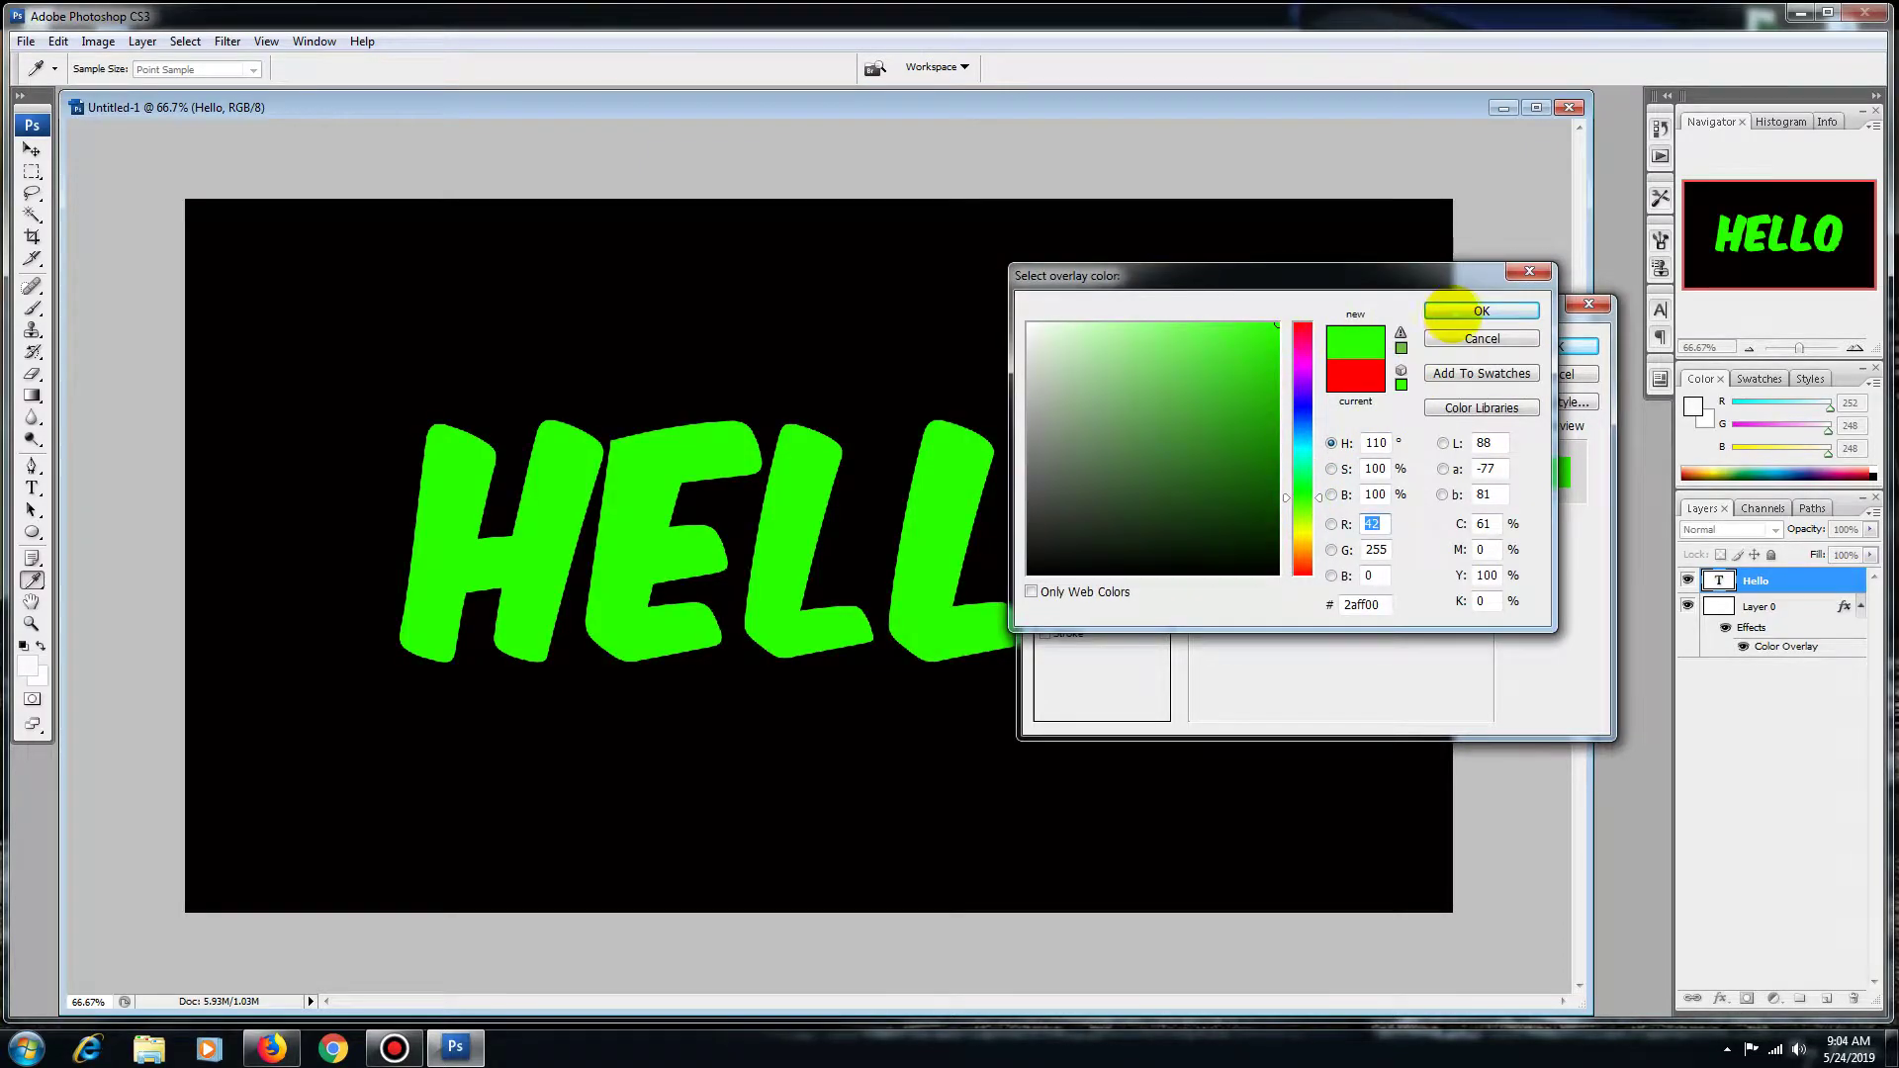
click(1572, 346)
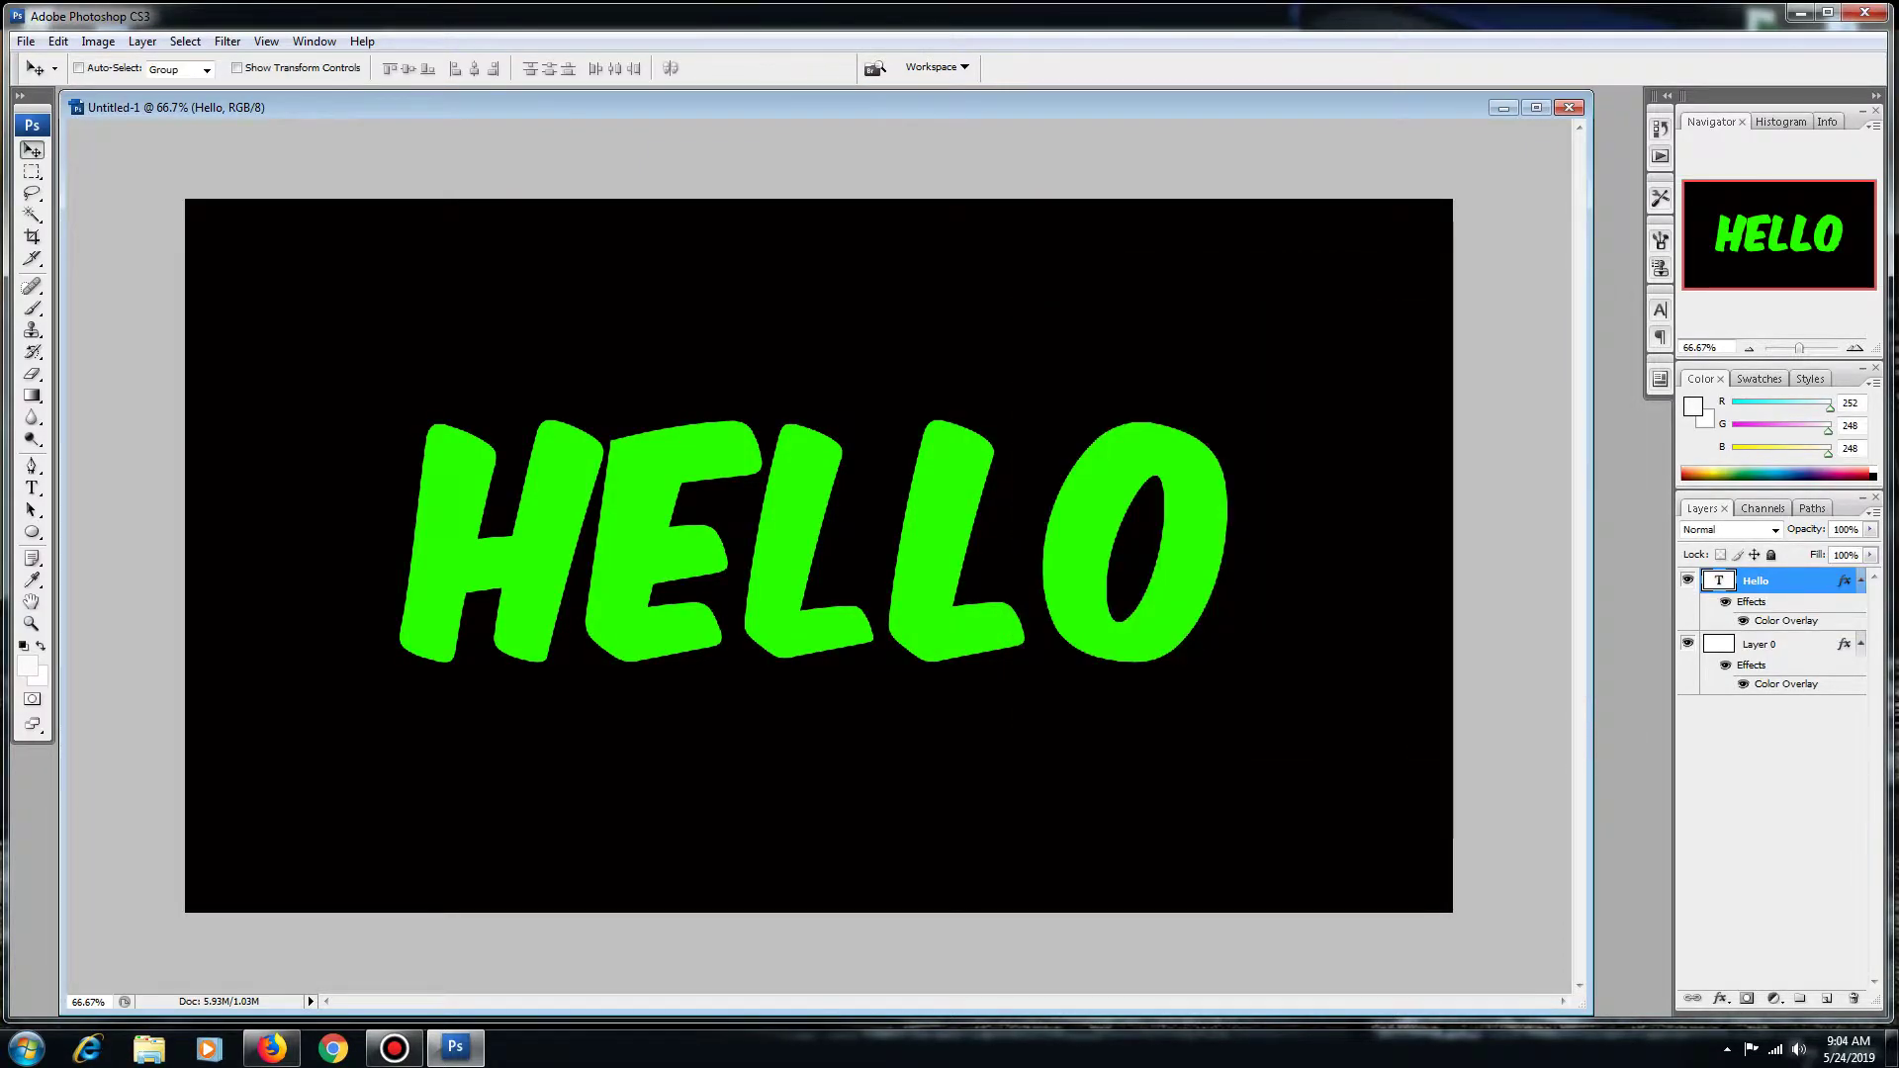
click(26, 41)
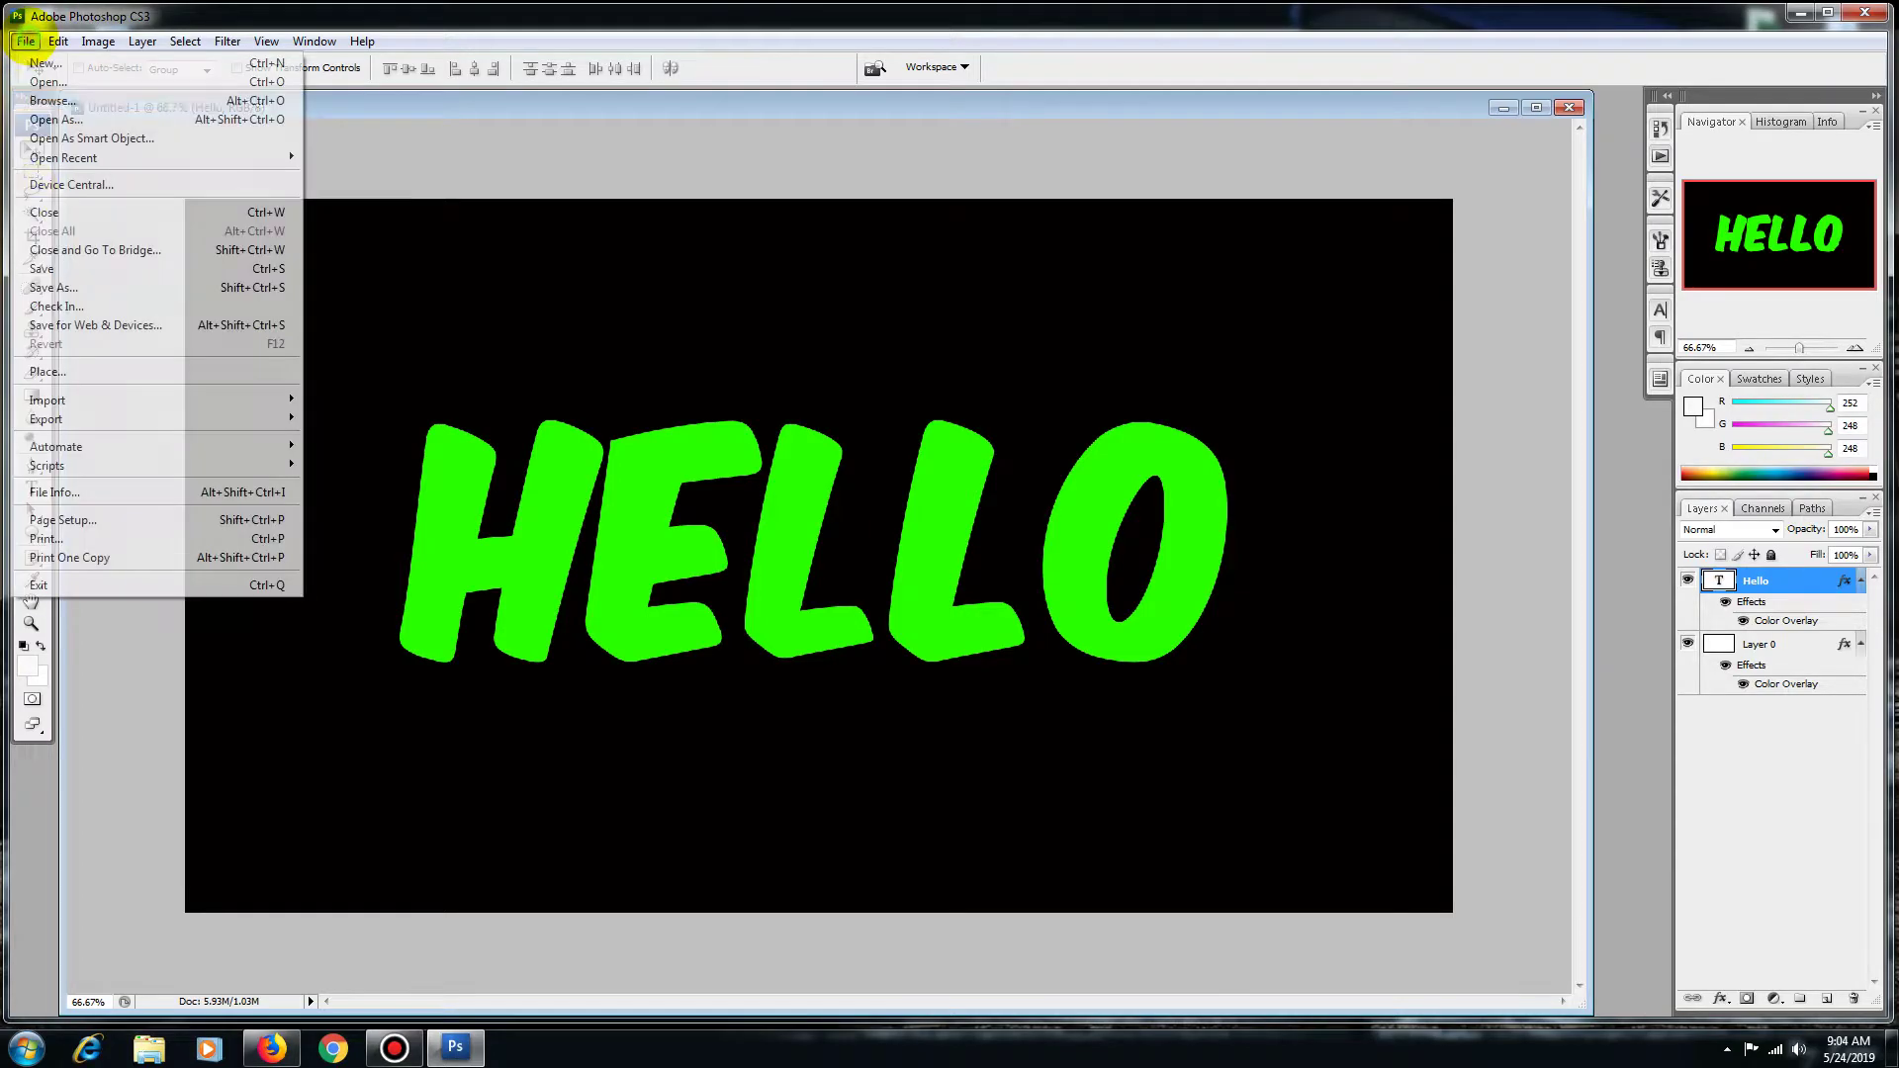
click(77, 288)
click(1331, 610)
drag(1330, 611, 1211, 608)
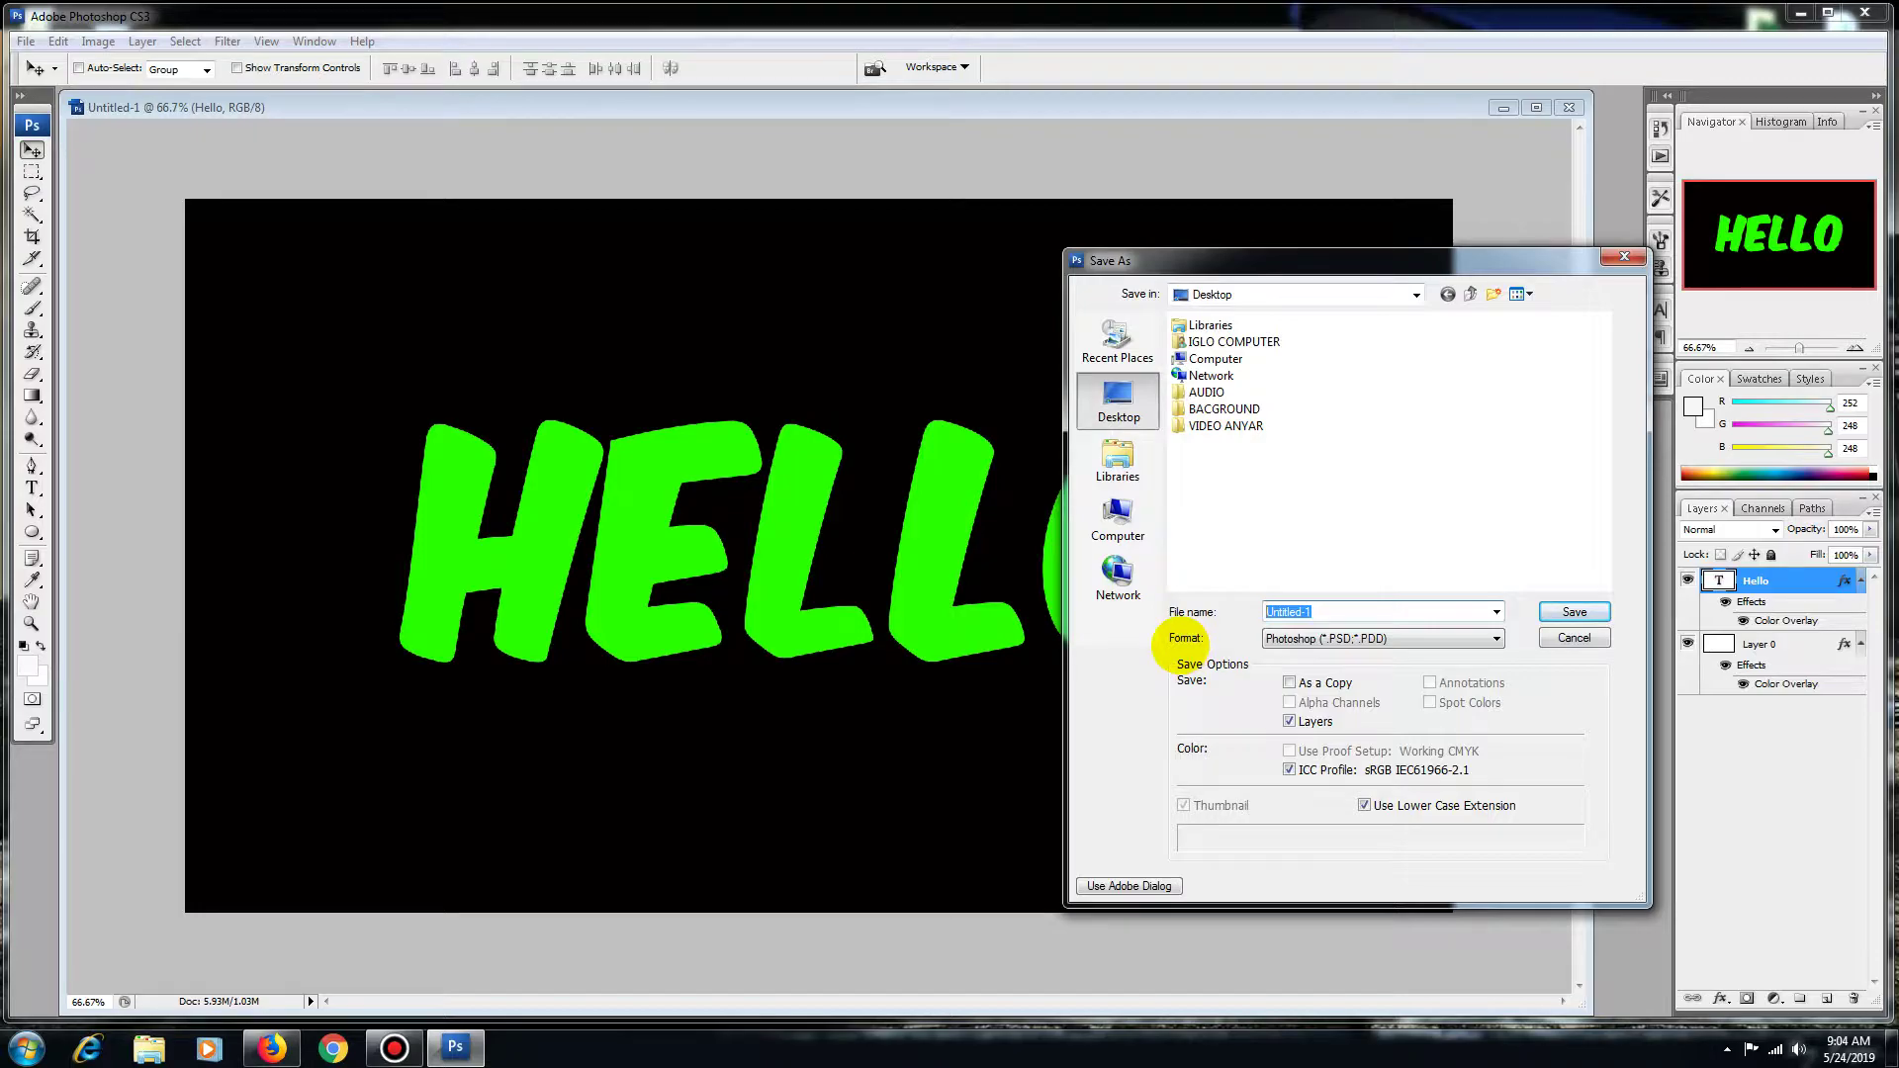
text(a)
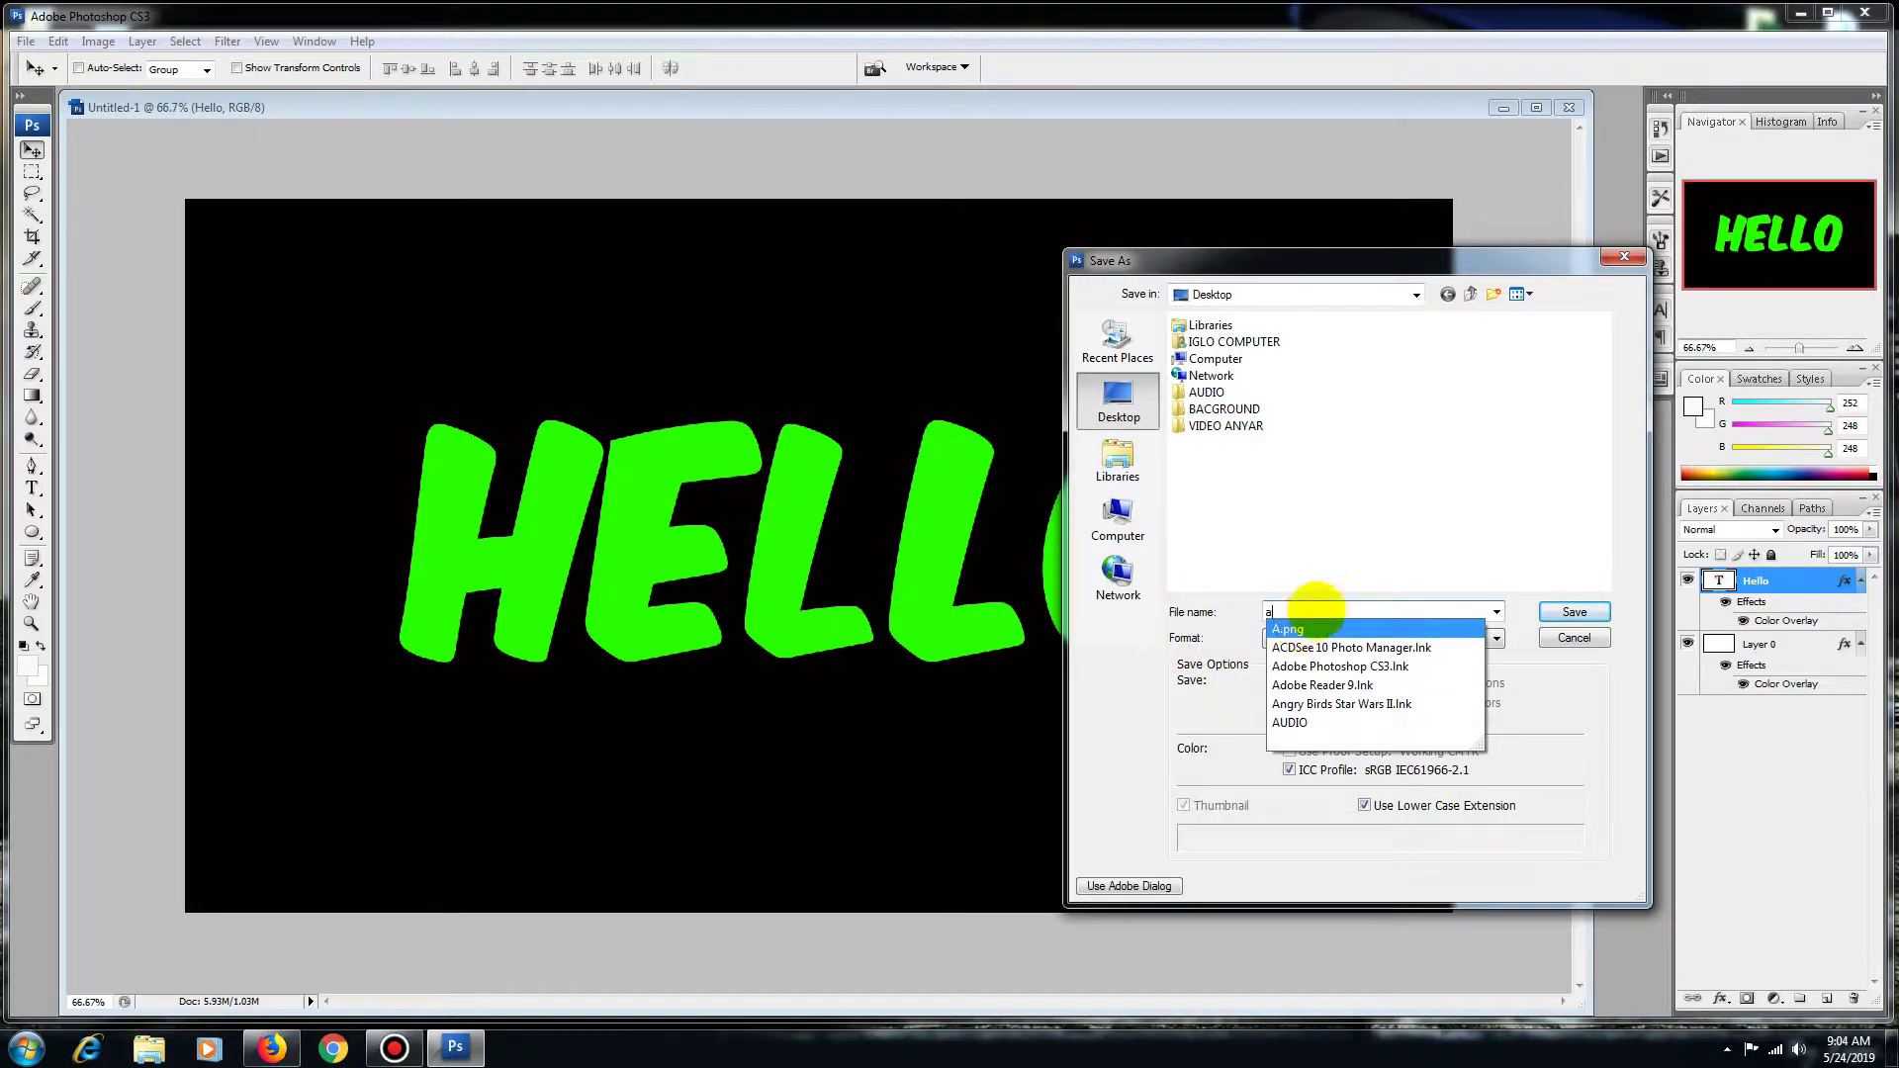
click(1304, 630)
click(1410, 638)
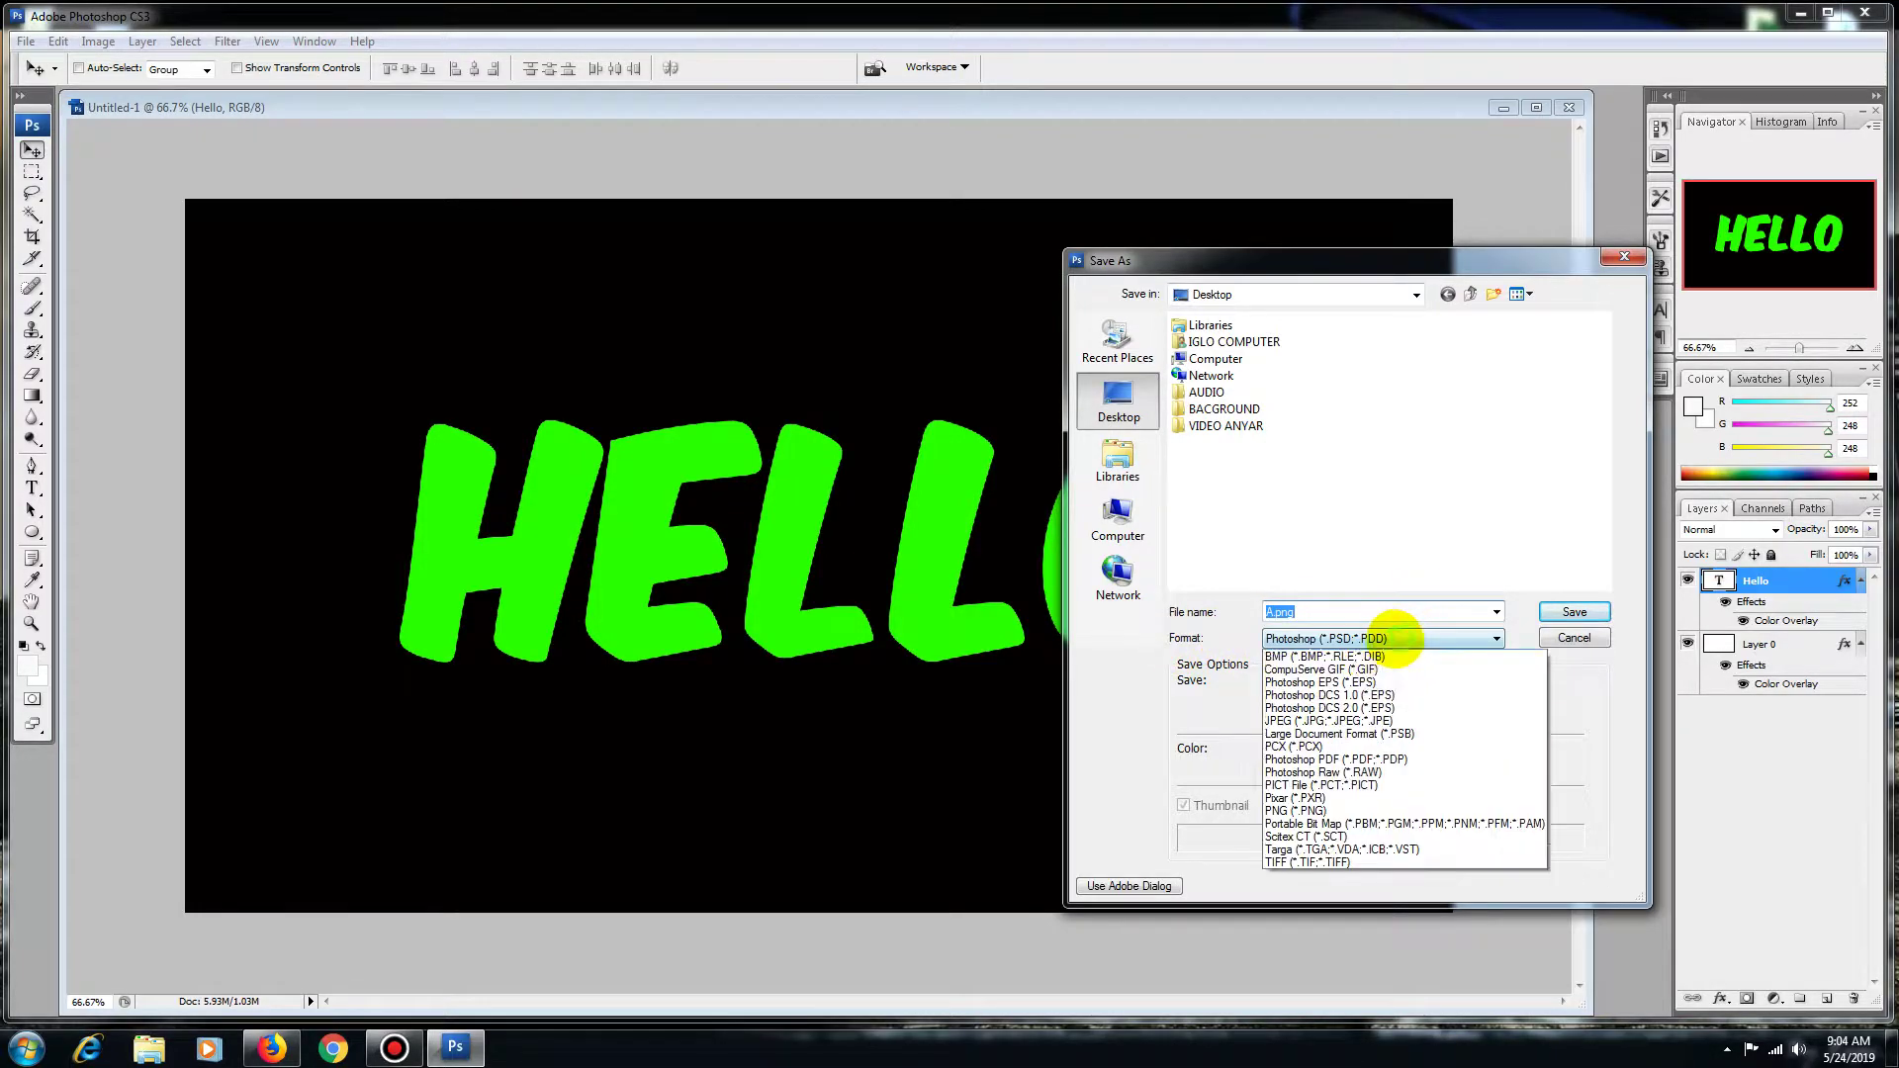
click(1306, 823)
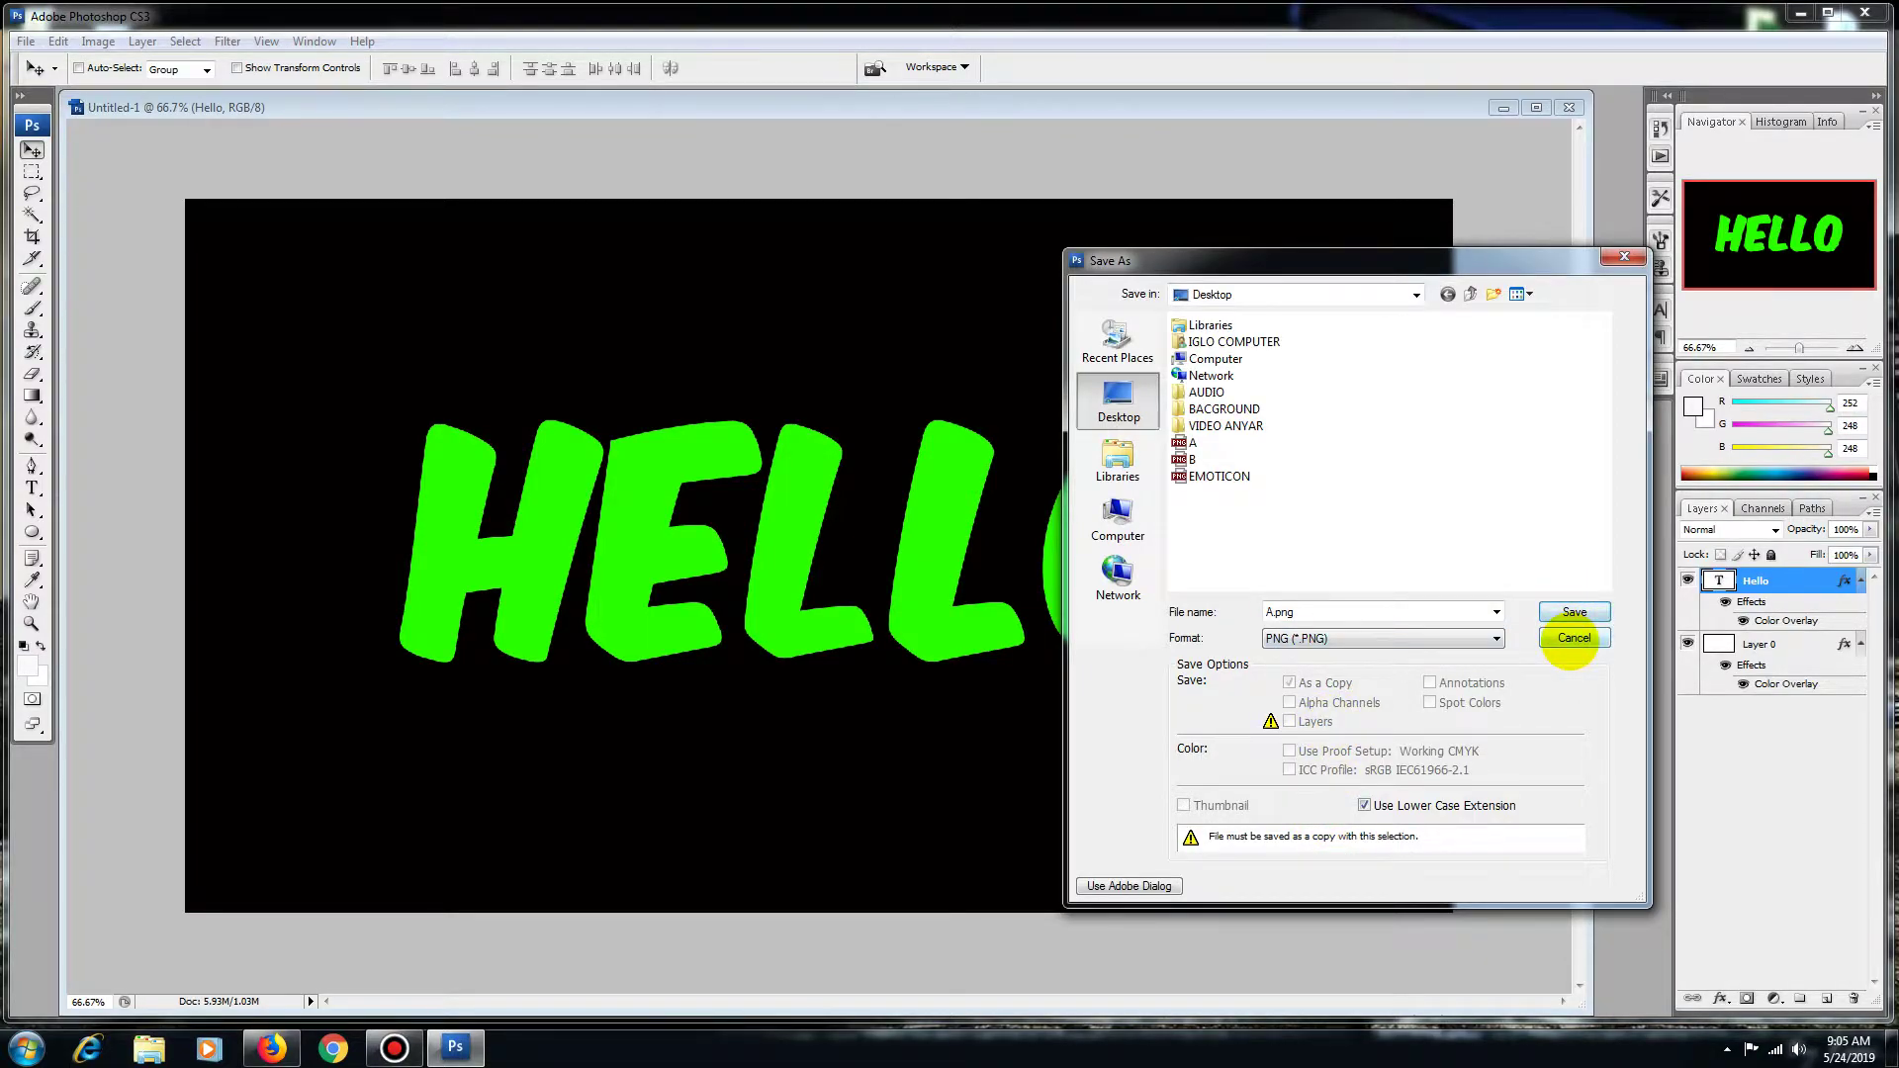
click(1573, 638)
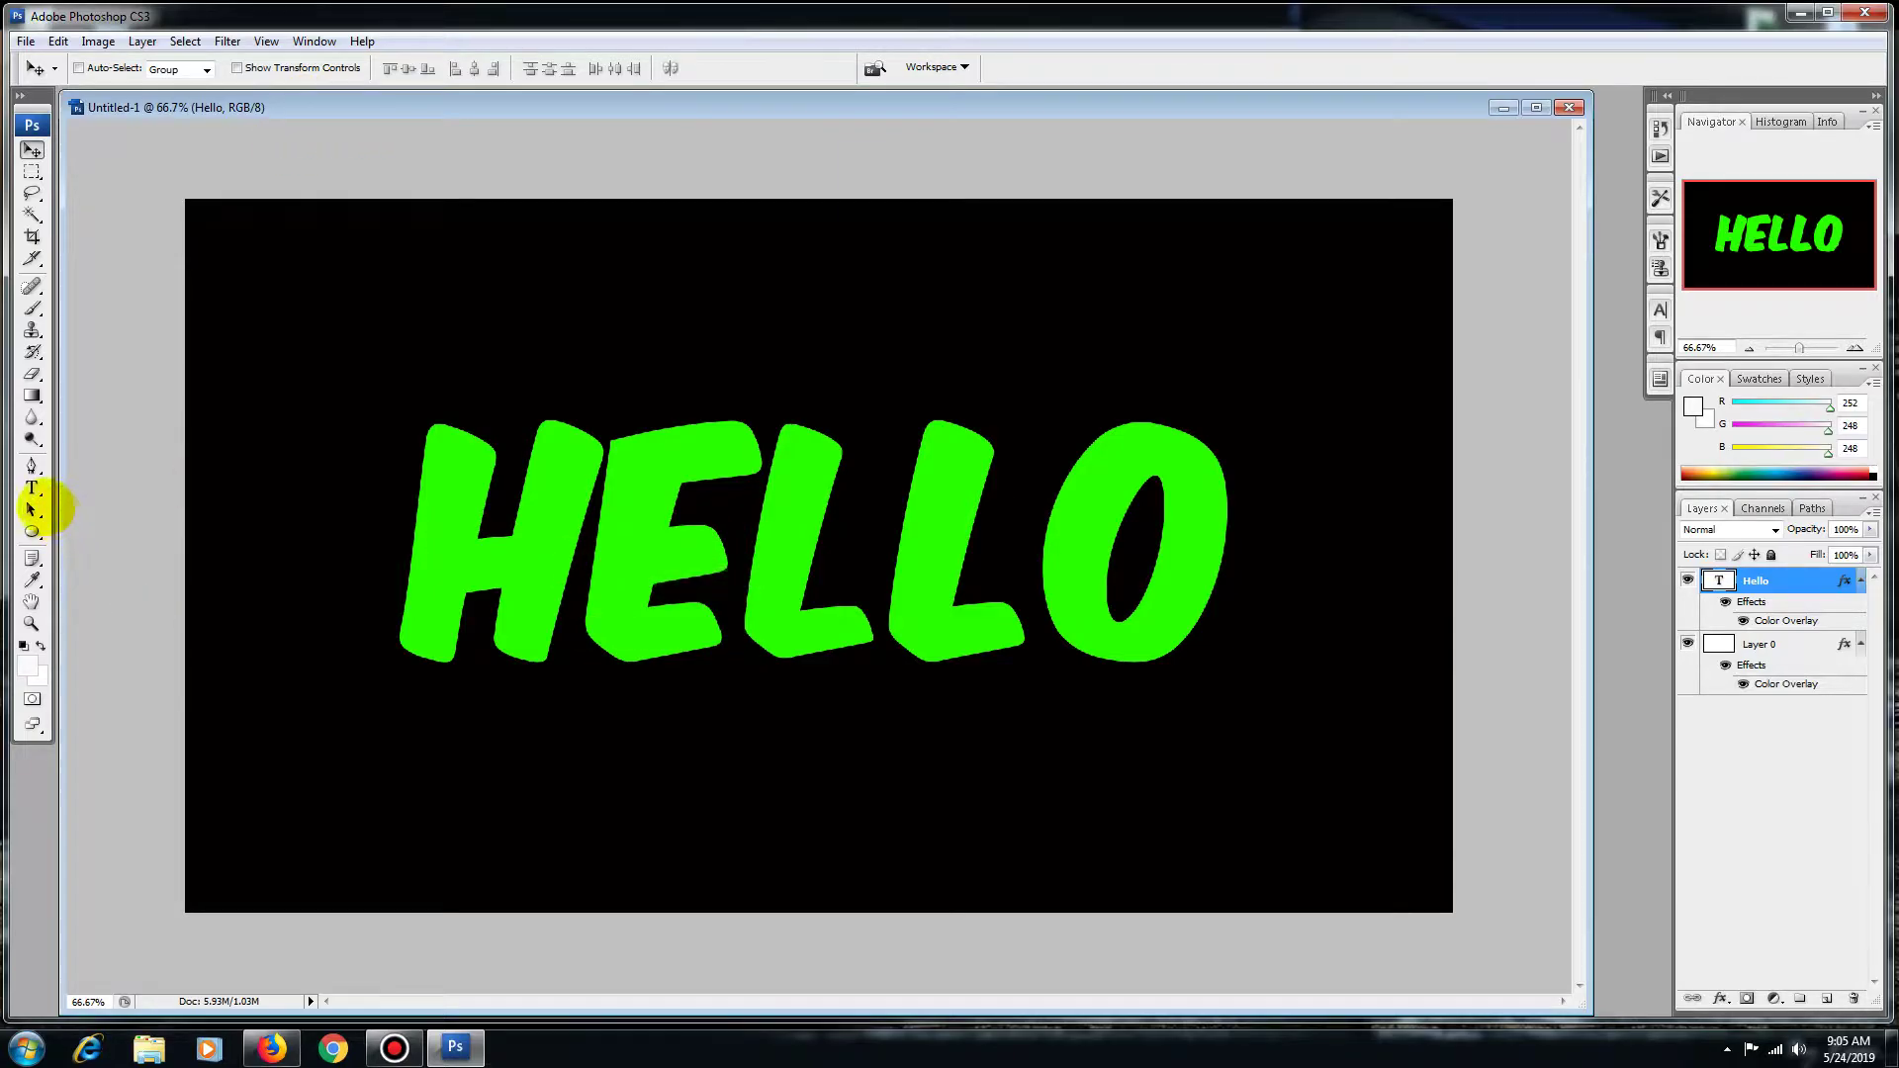
Replace the HELLO text with WORLD
click(32, 488)
double_click(1236, 532)
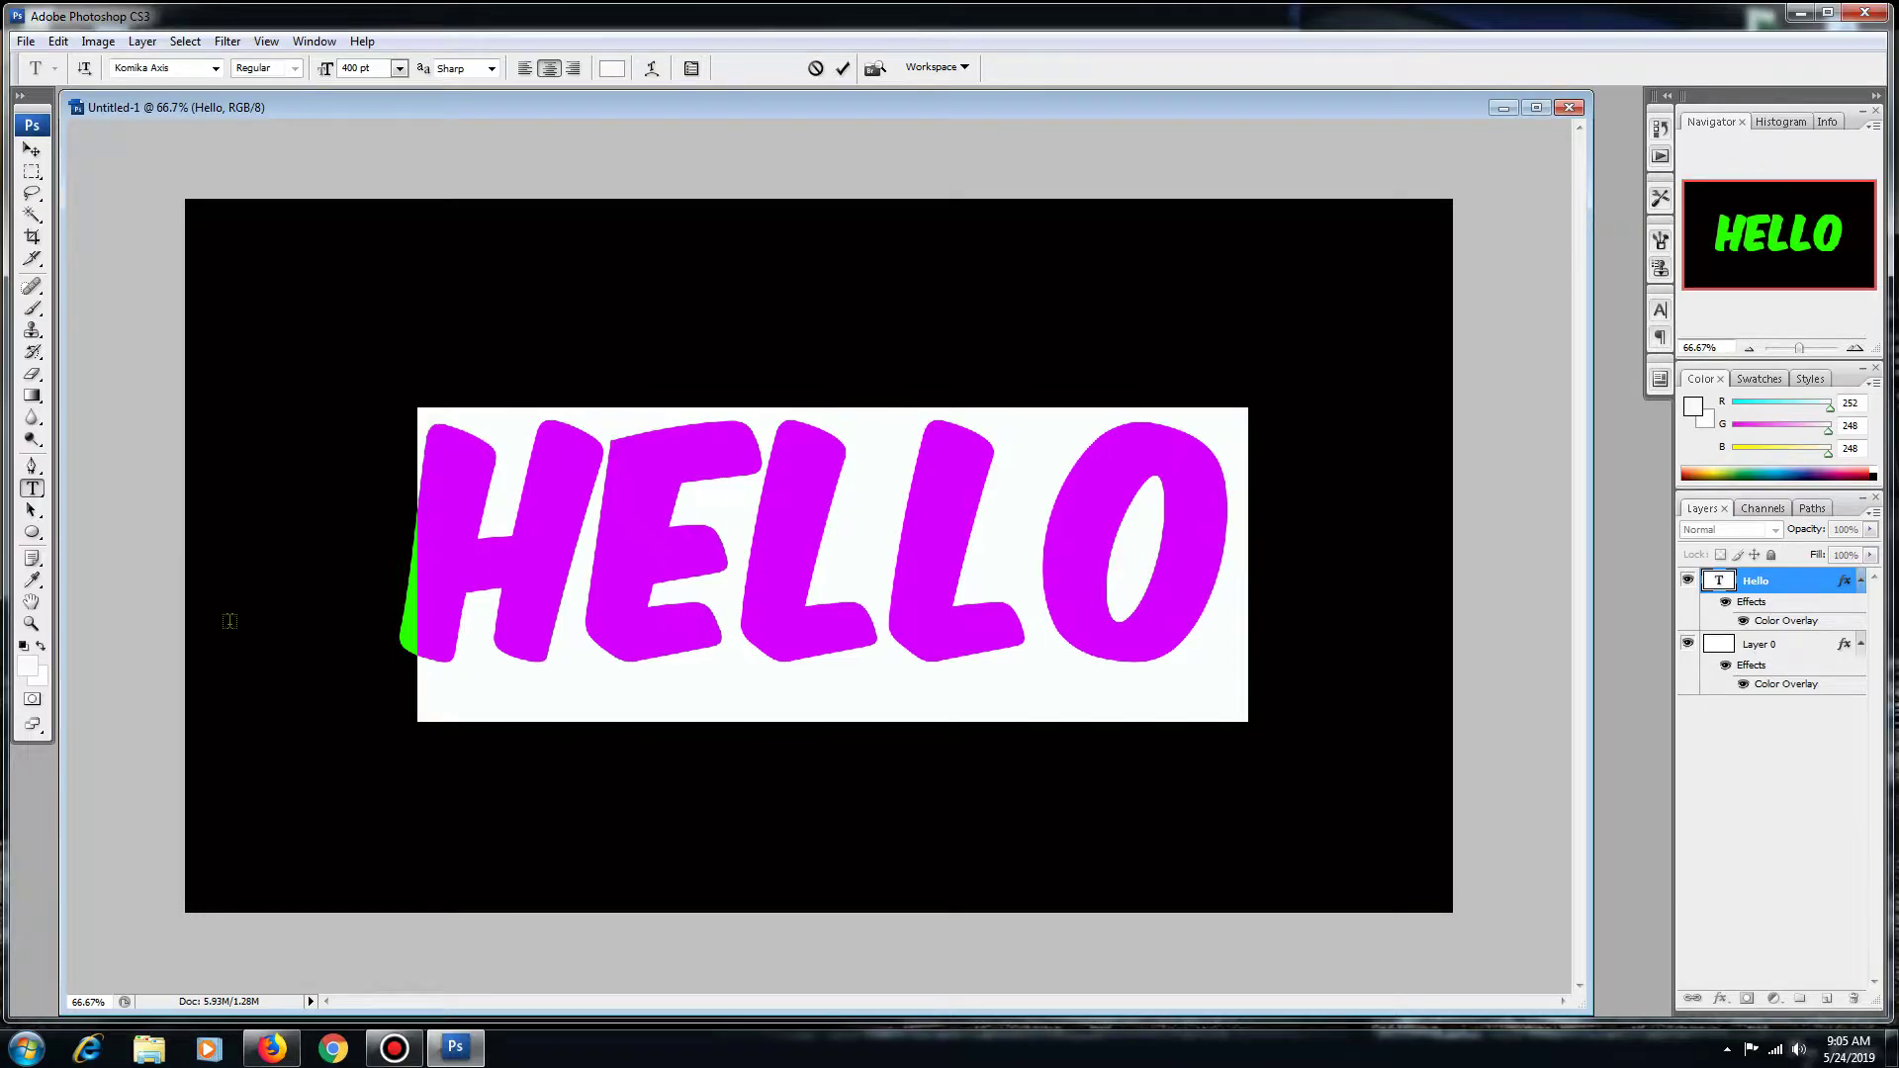
text(WO)
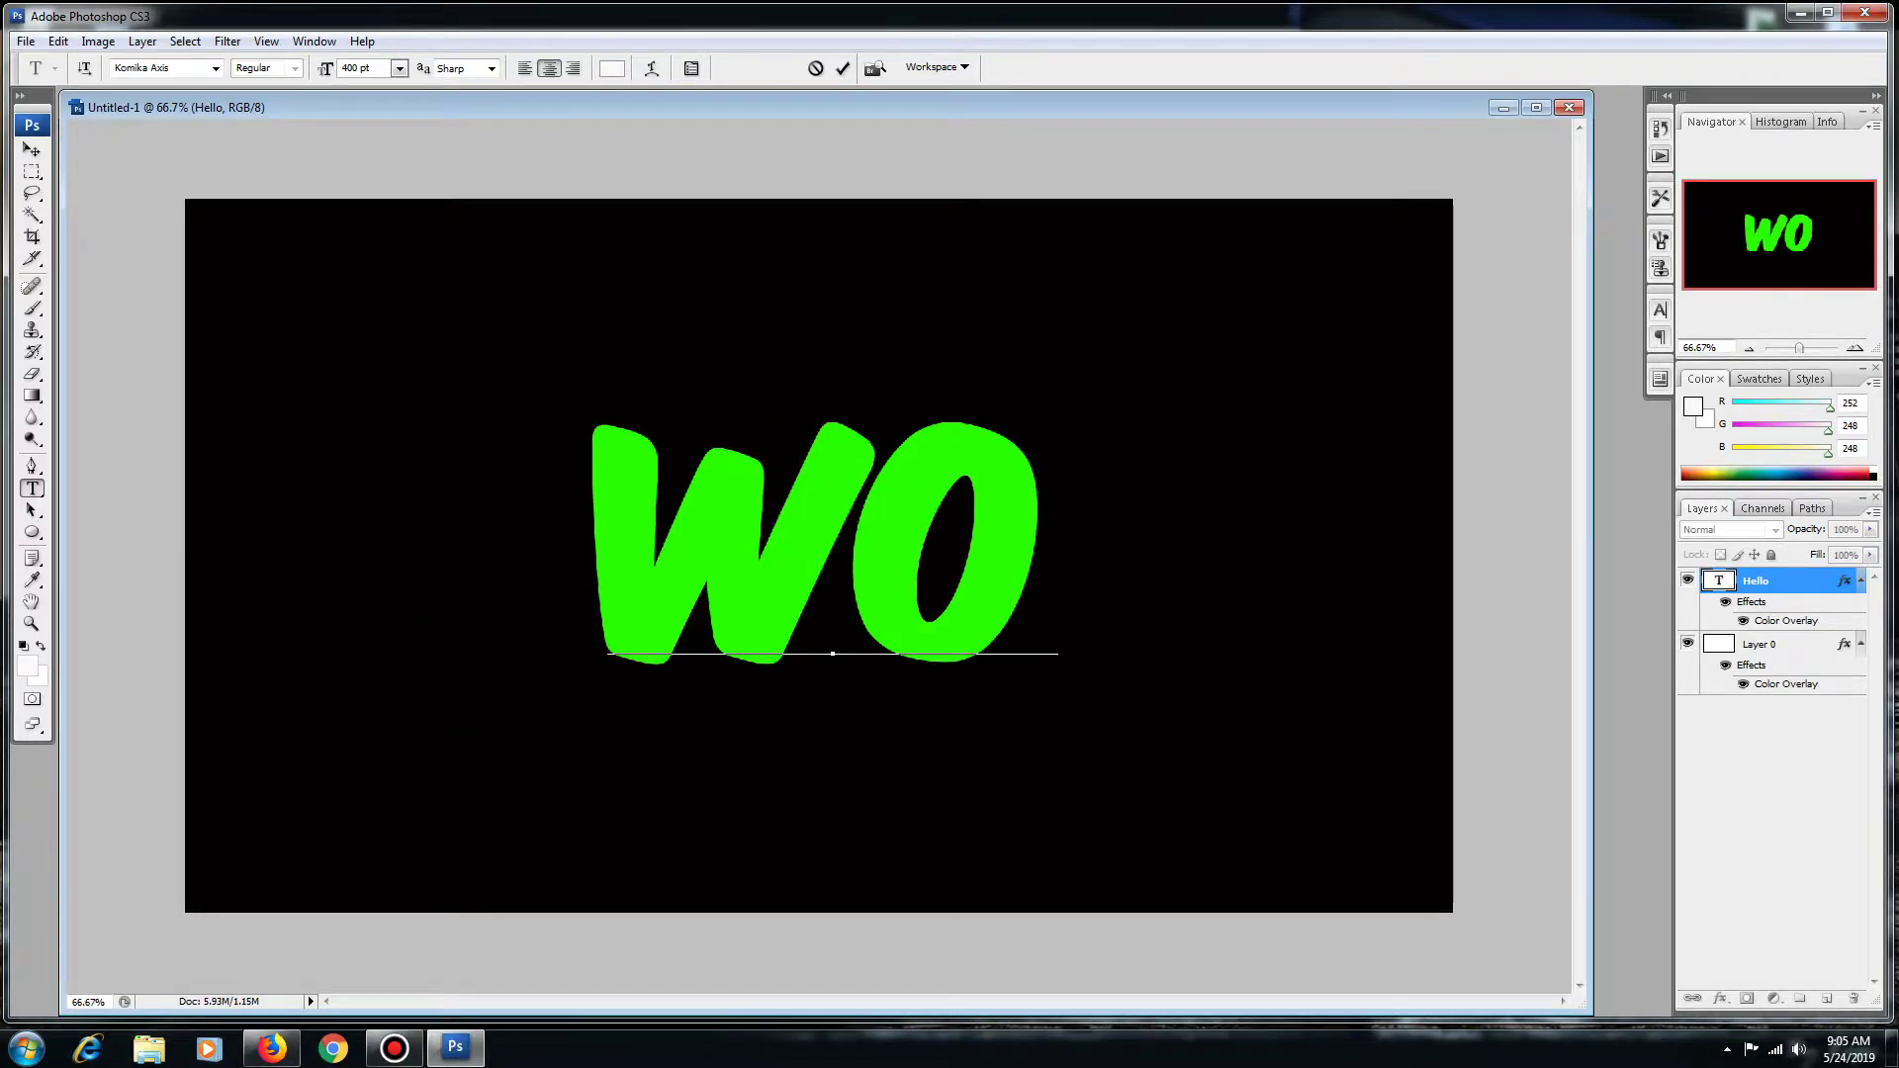
text(RLD)
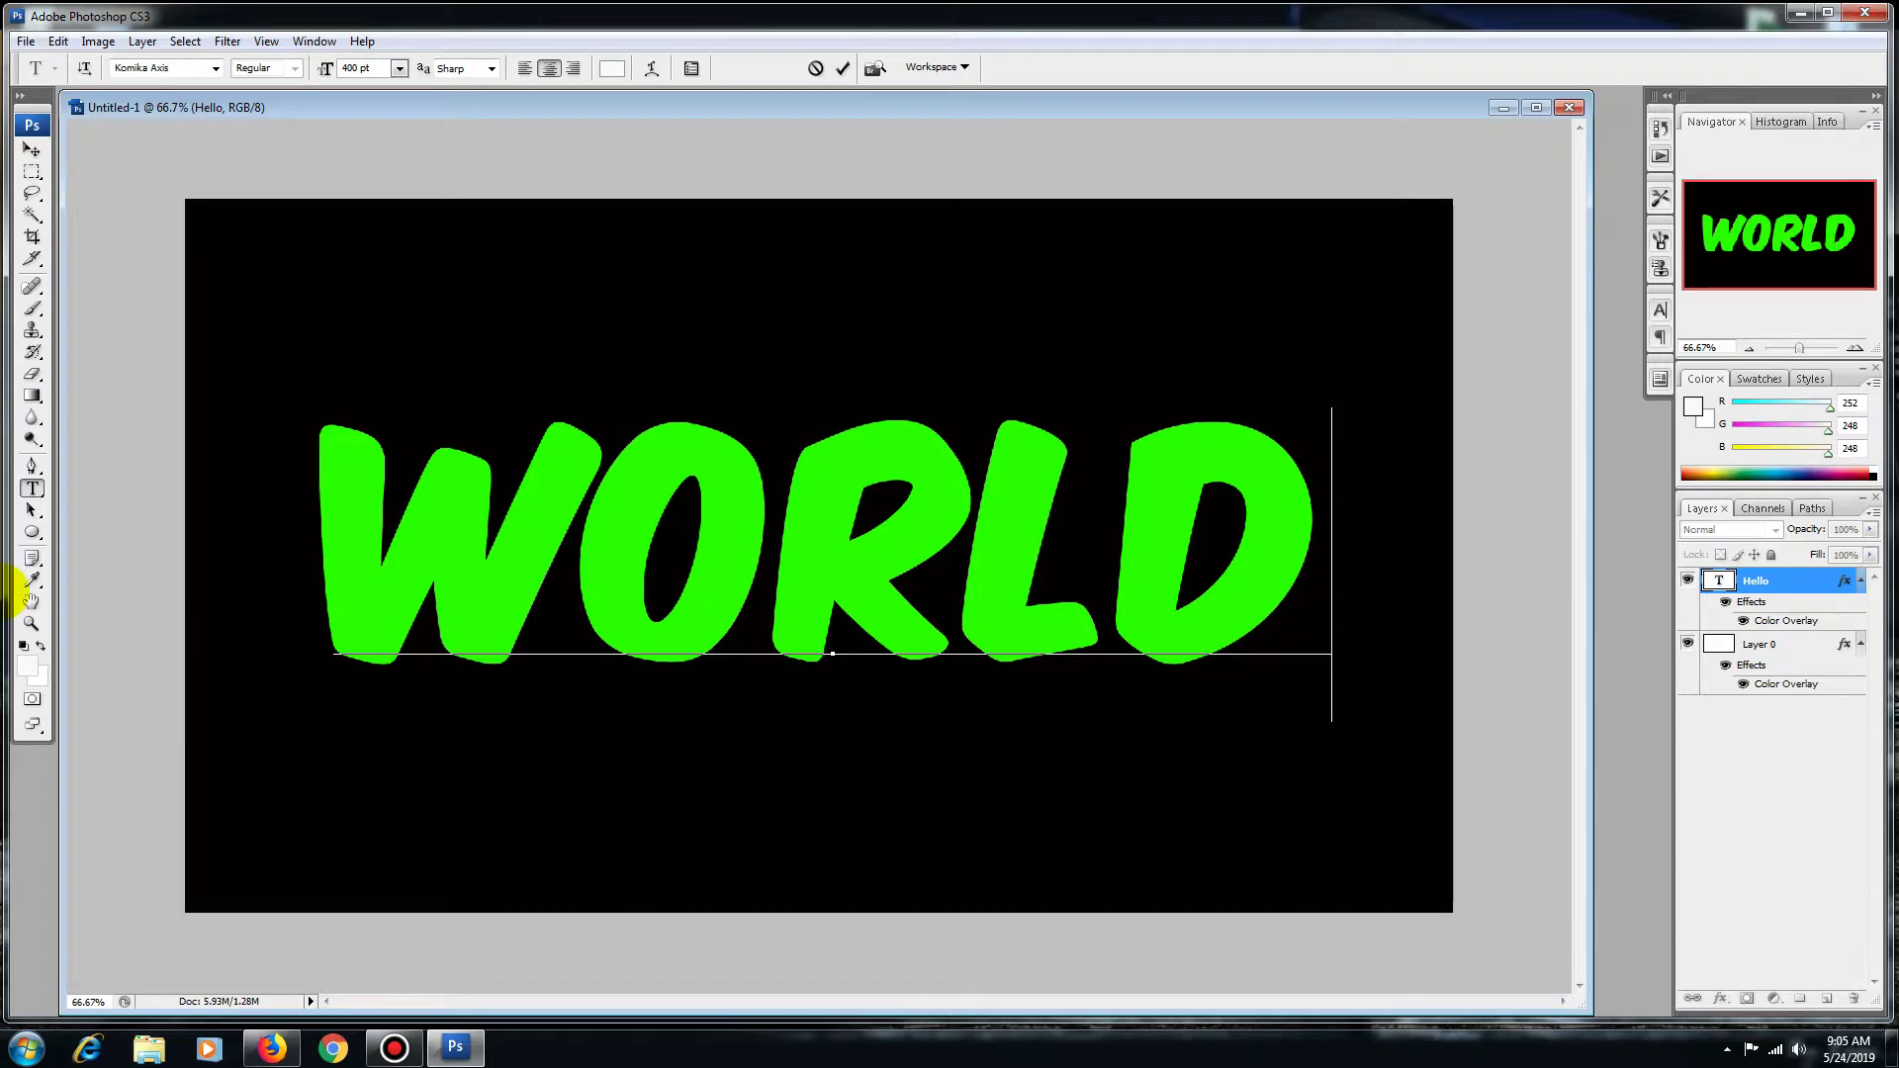
click(32, 149)
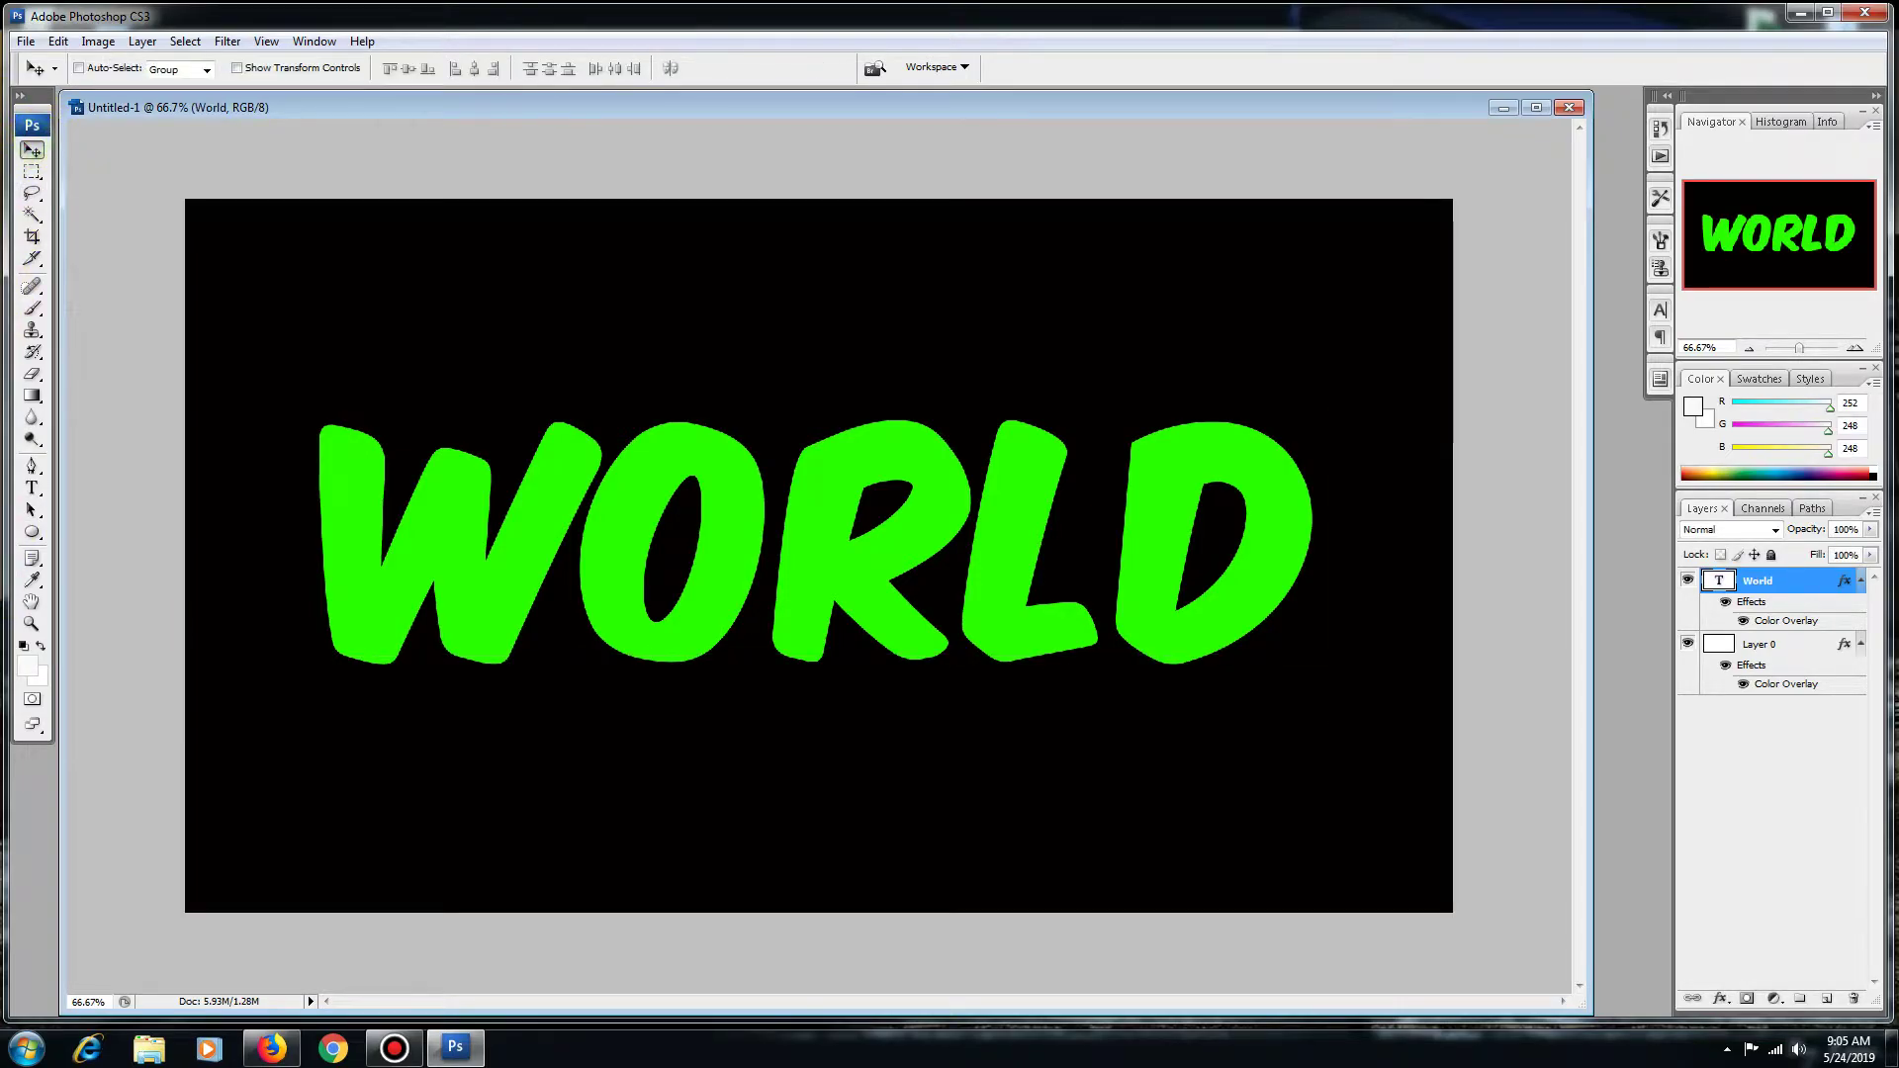
Nudge the WORLD text slightly to the right to center it on the canvas
key(Right)
key(Right)
key(Right)
key(Right)
key(Right)
key(Right)
key(Right)
key(Right)
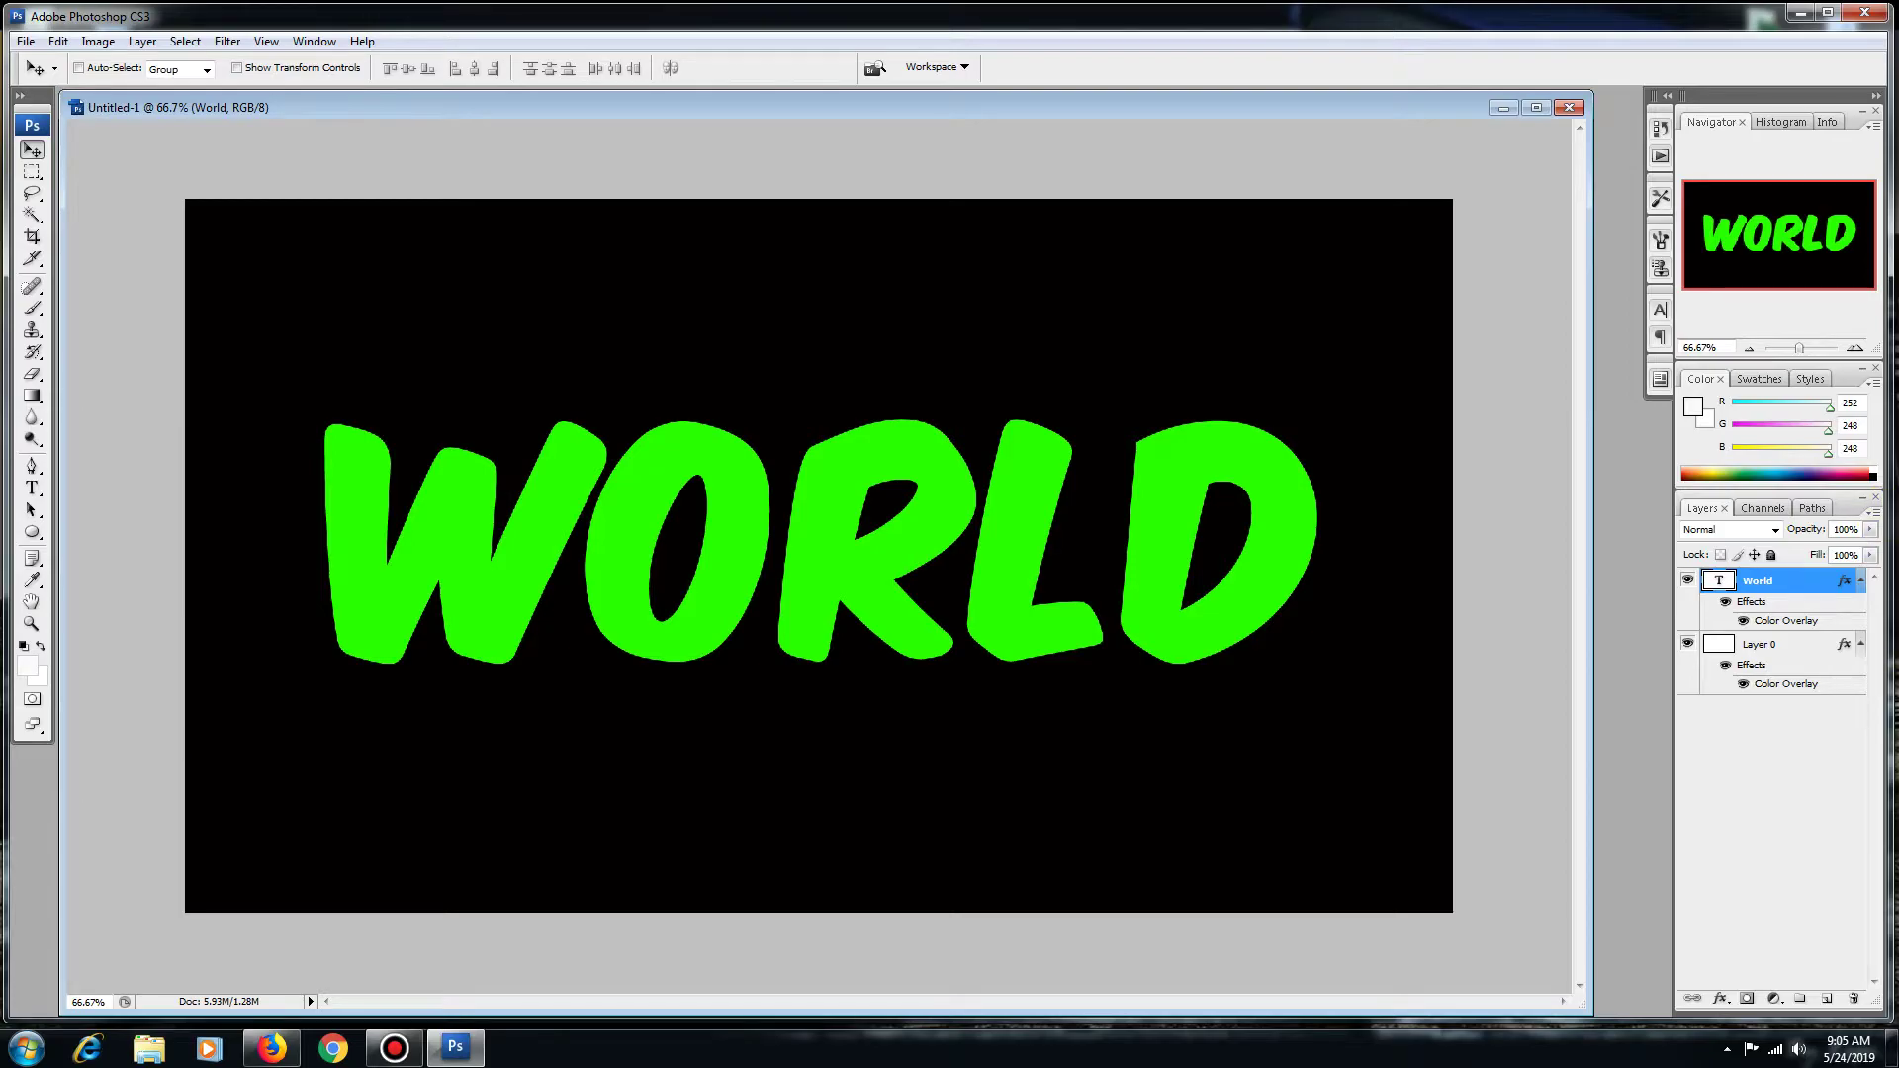
Save a PNG copy of the WORLD image to the Desktop as b.png
click(26, 41)
click(58, 287)
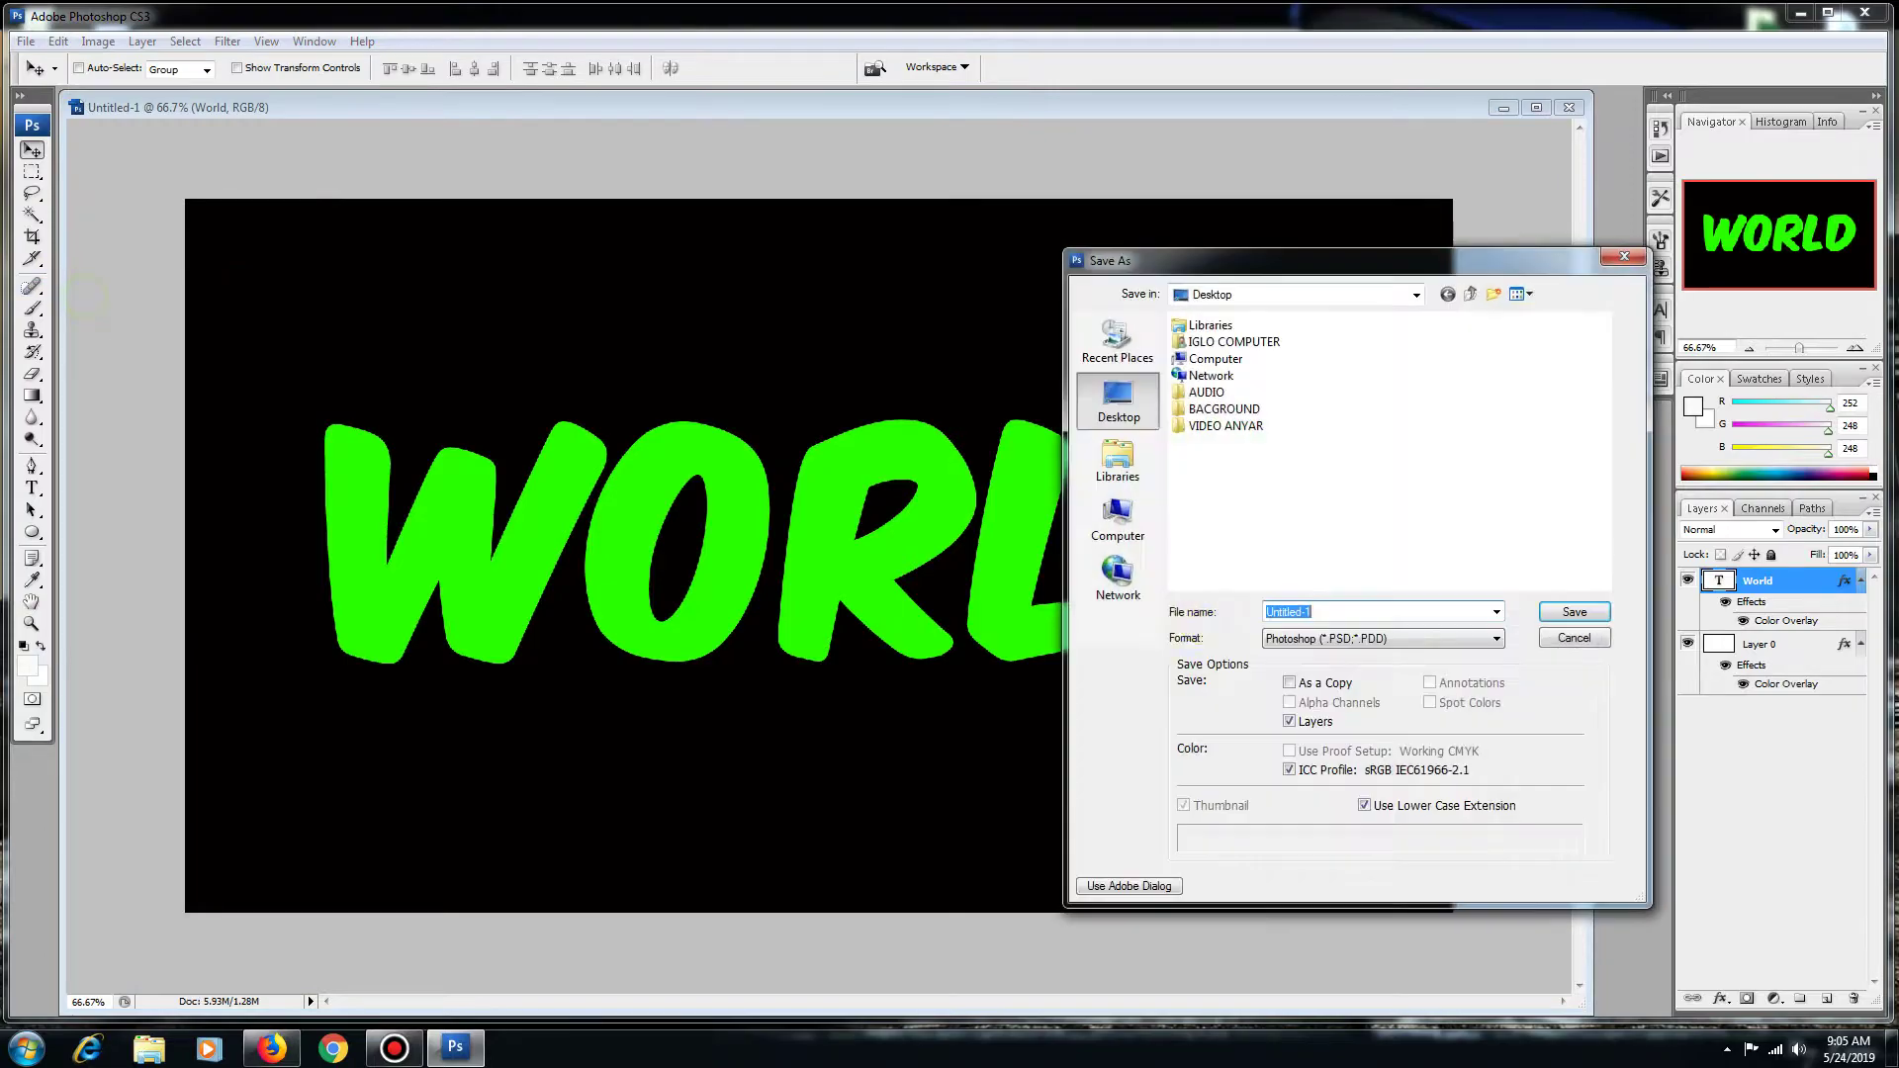
double_click(1326, 609)
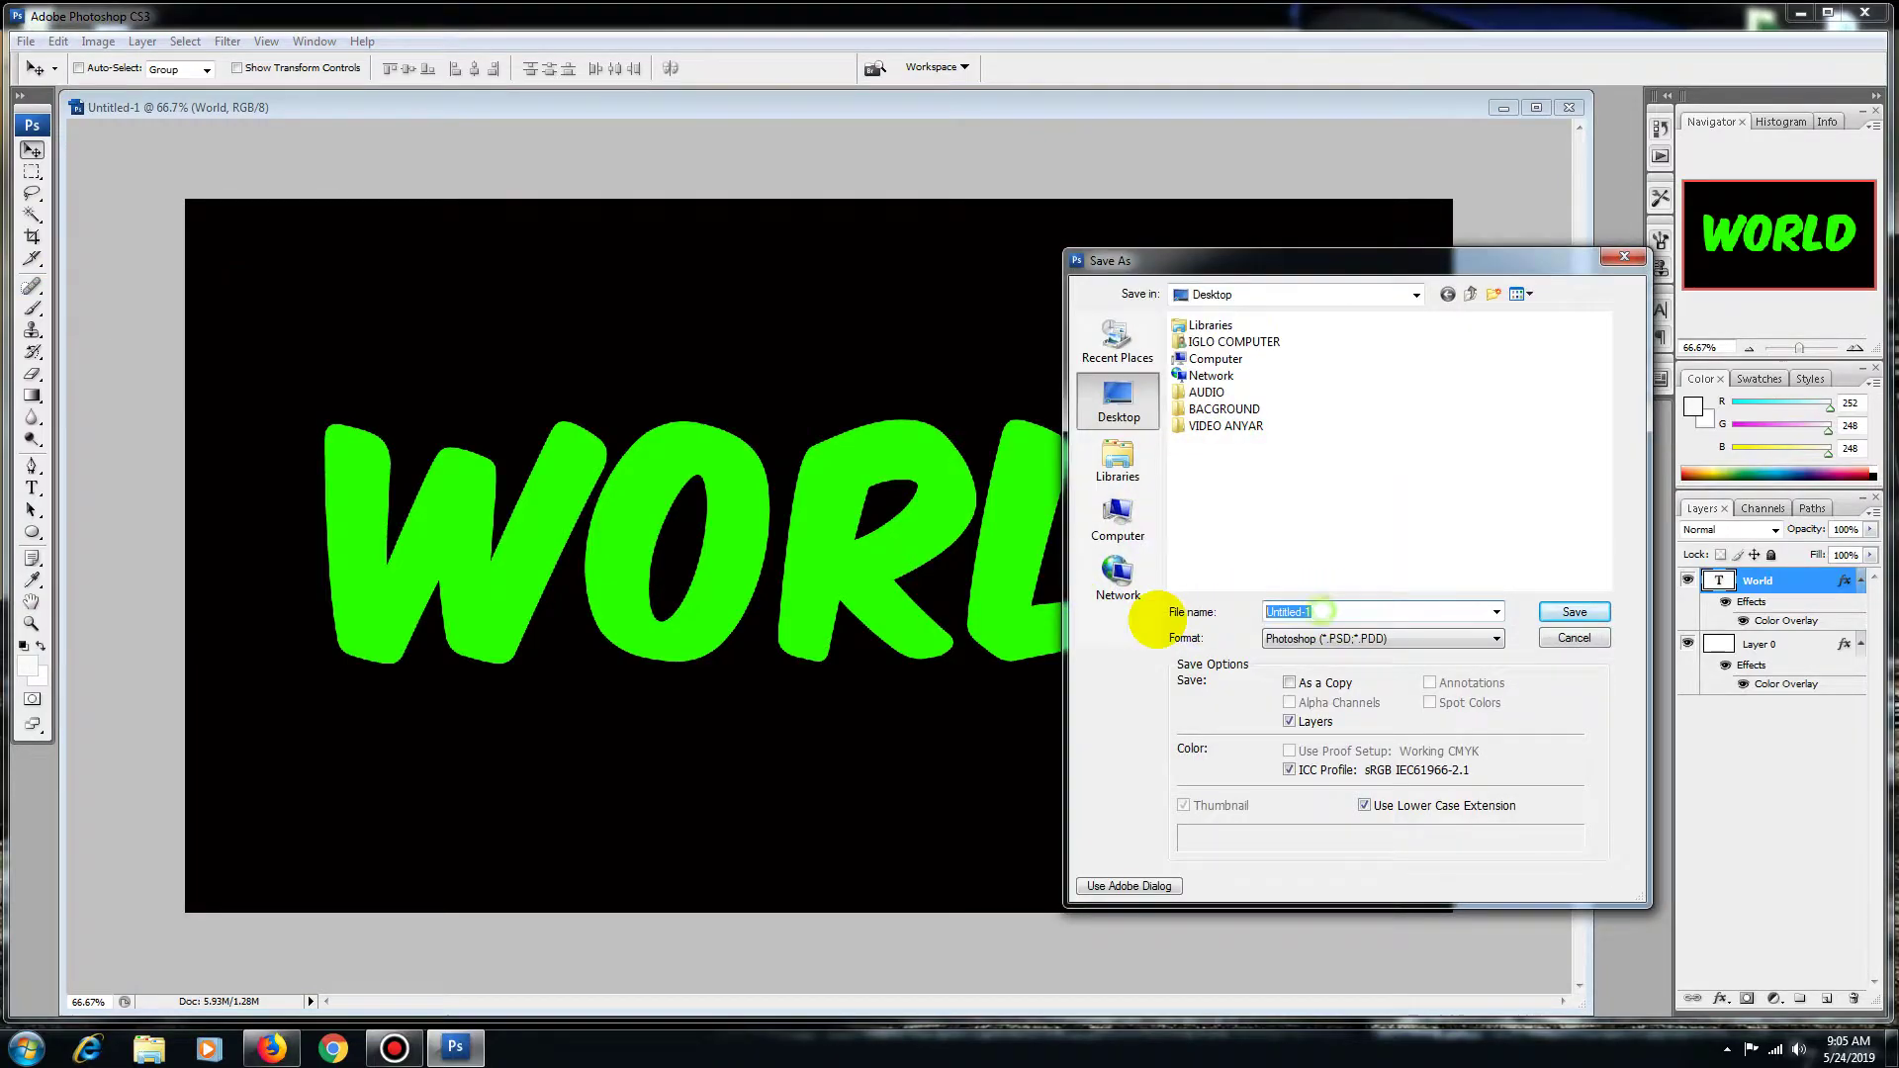
text(b)
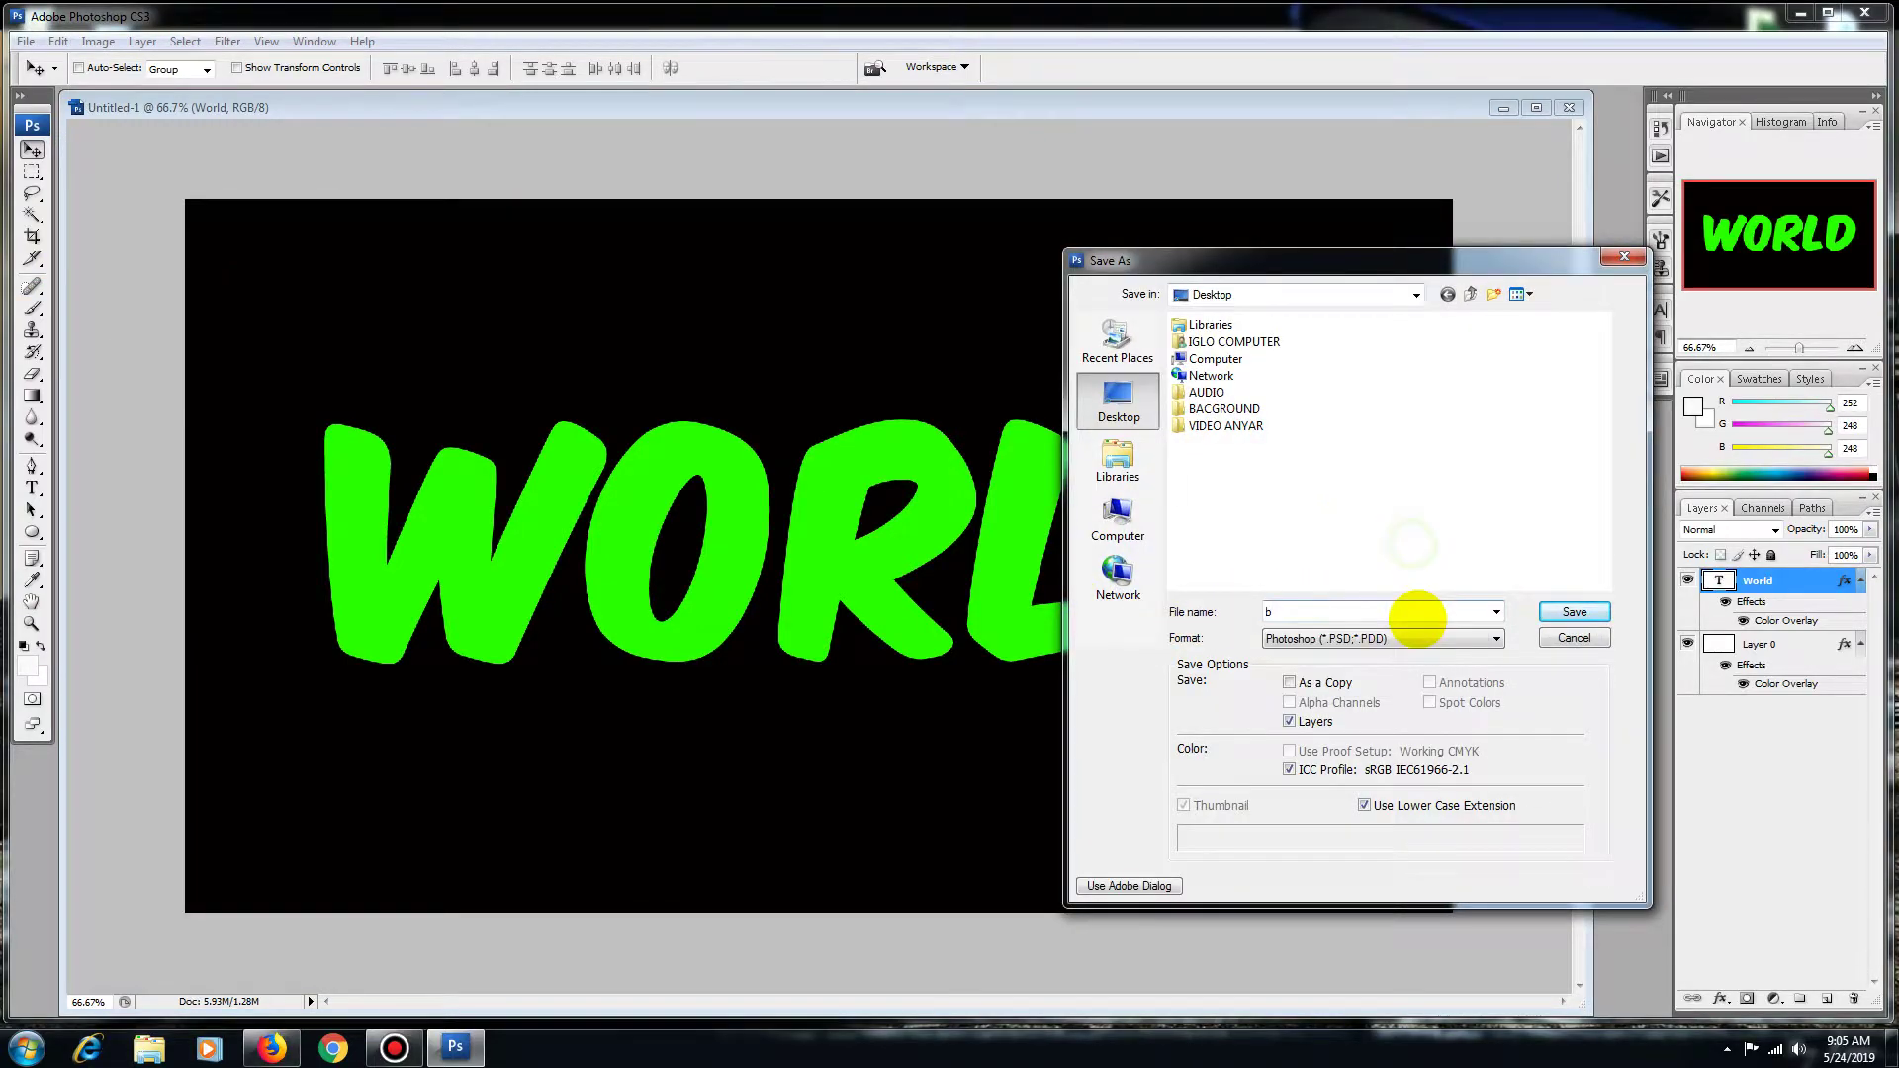
click(1409, 636)
click(1291, 823)
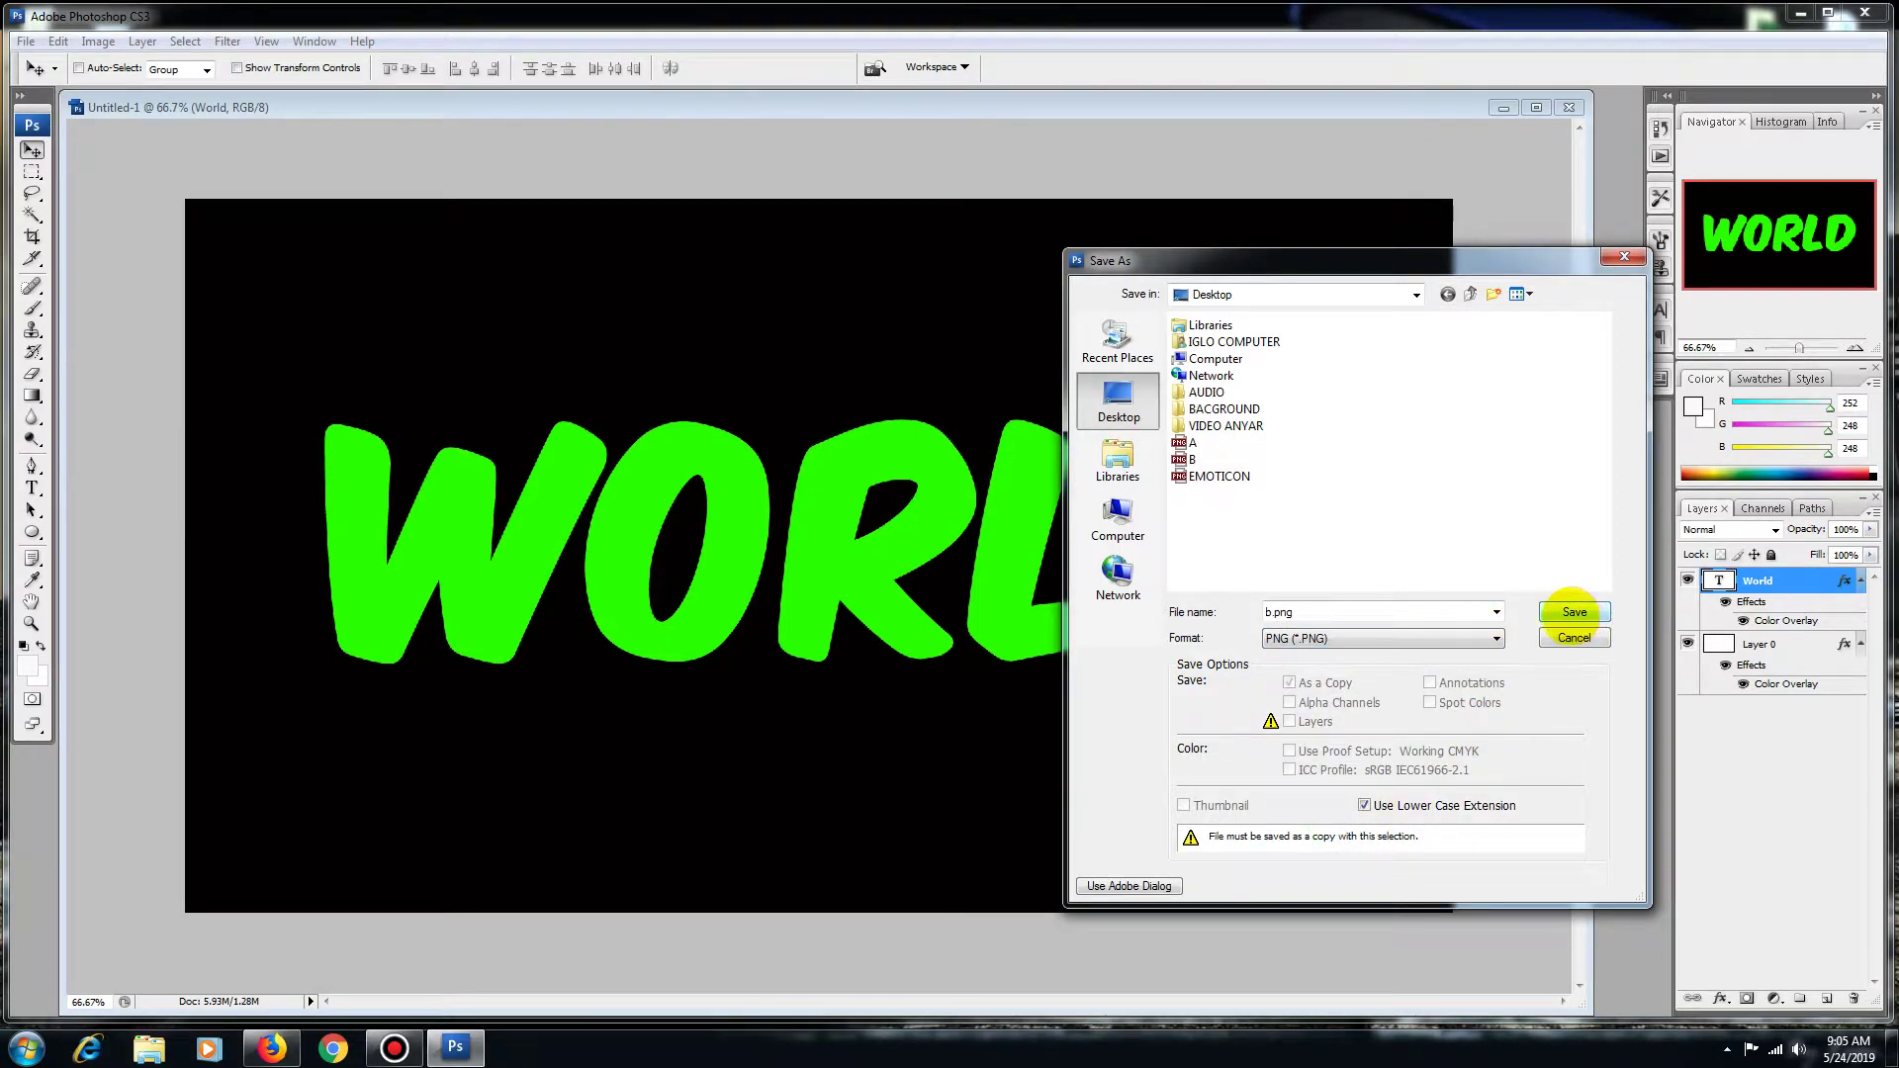
click(1575, 612)
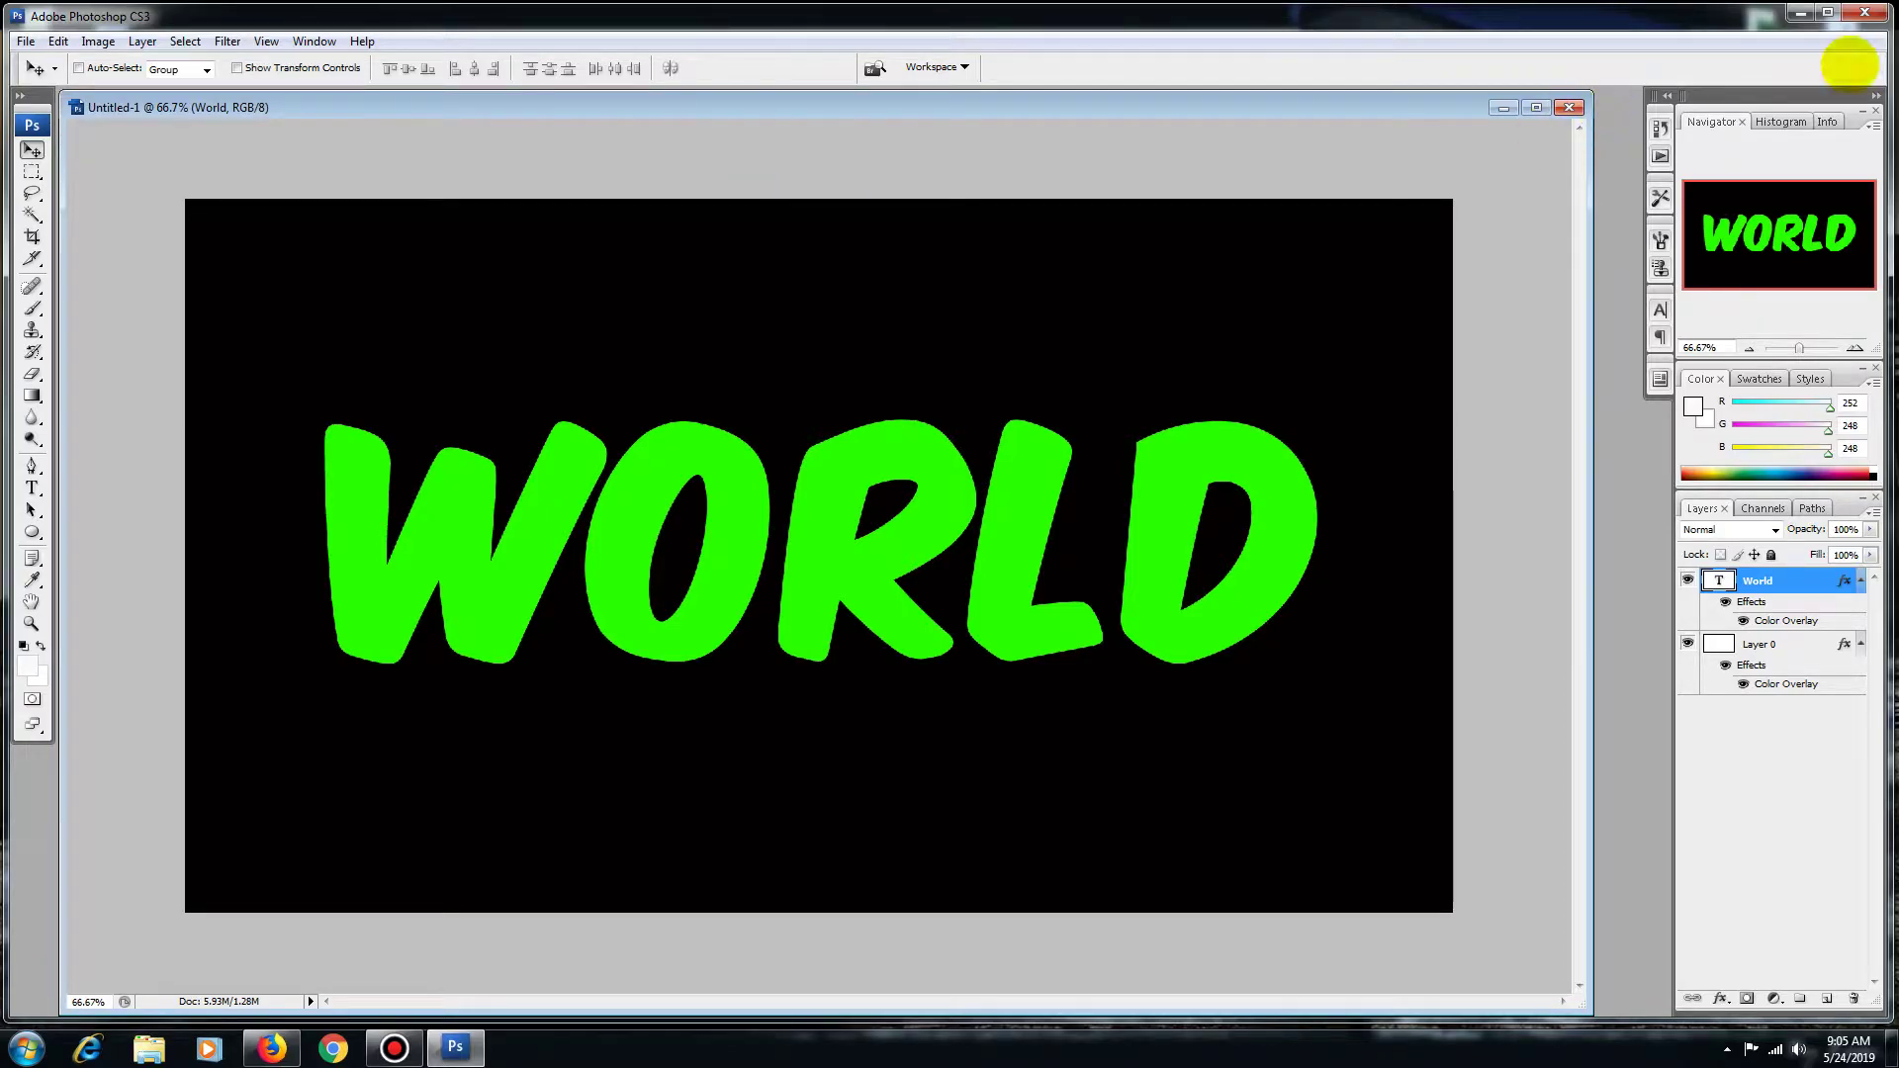
Close Photoshop and start Wondershare Filmora in Full Feature Mode with the 16:9 (Widescreen) aspect ratio
click(1865, 12)
click(951, 397)
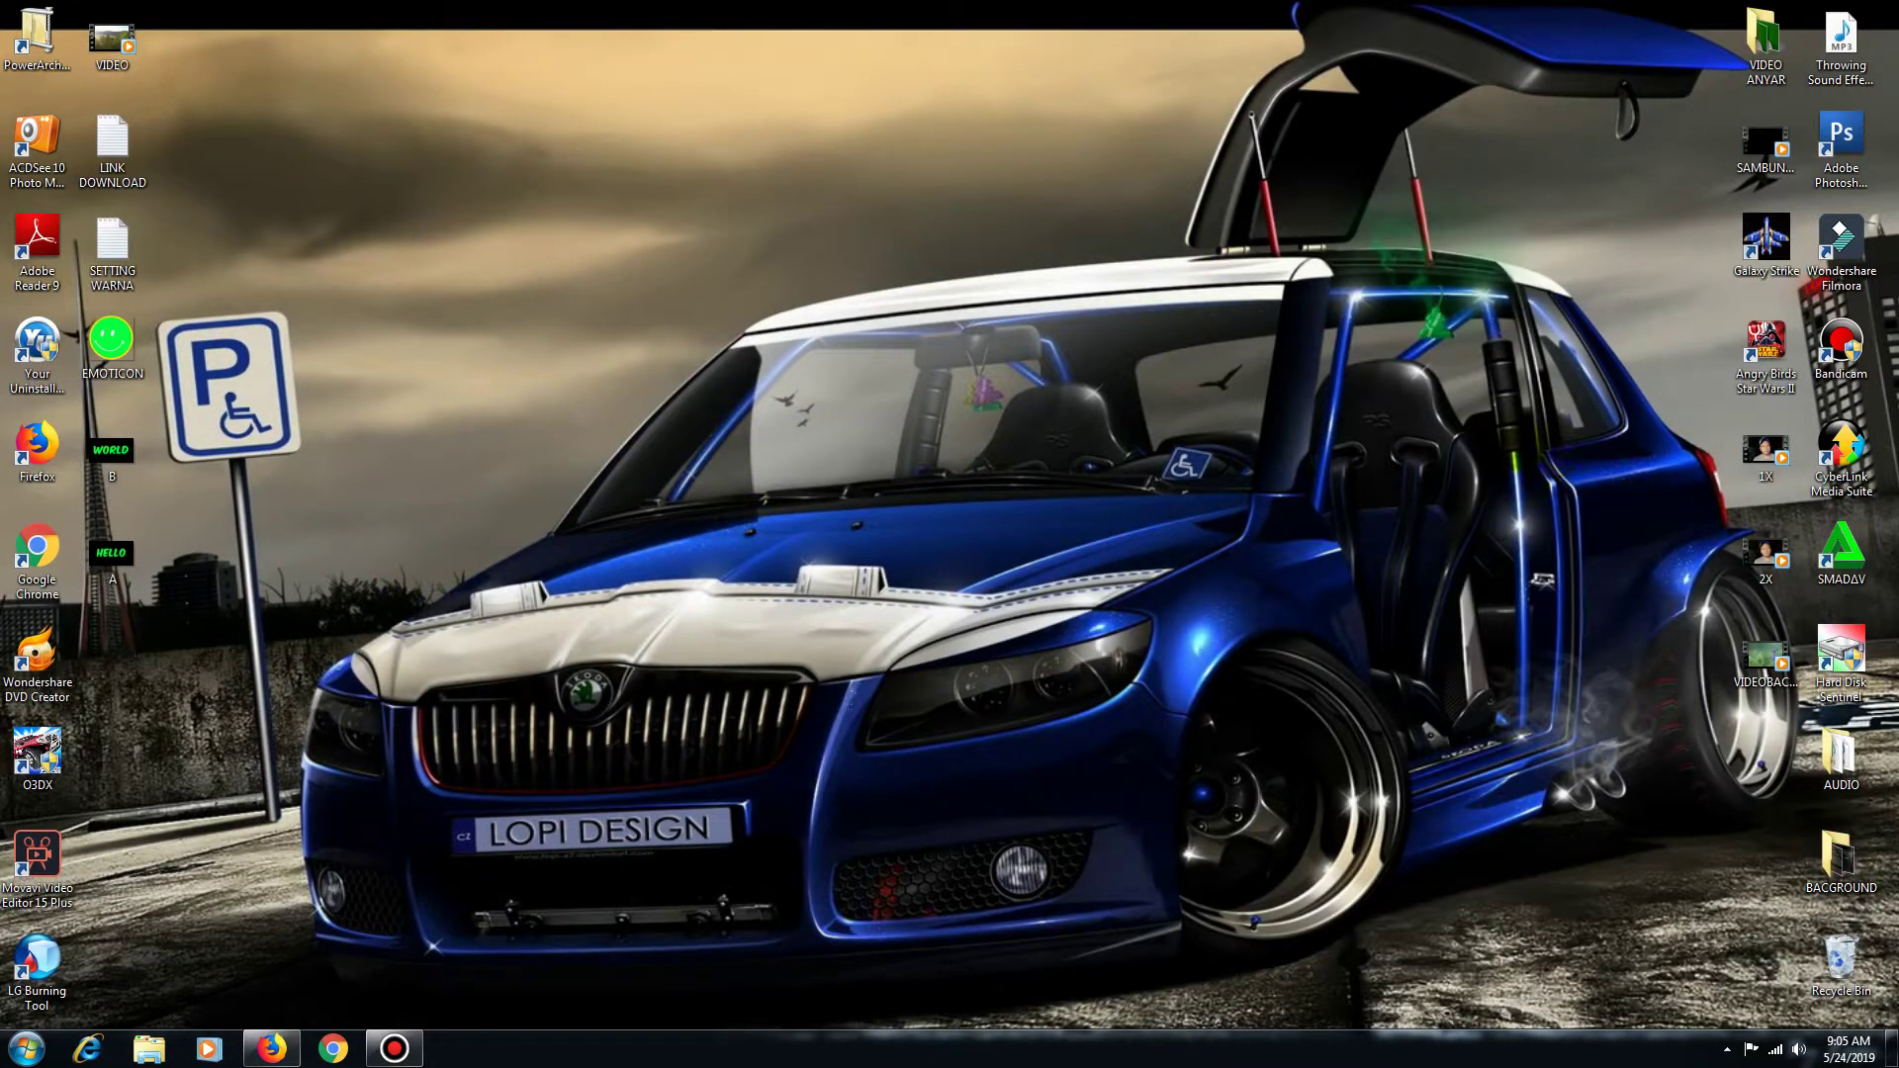
click(1829, 239)
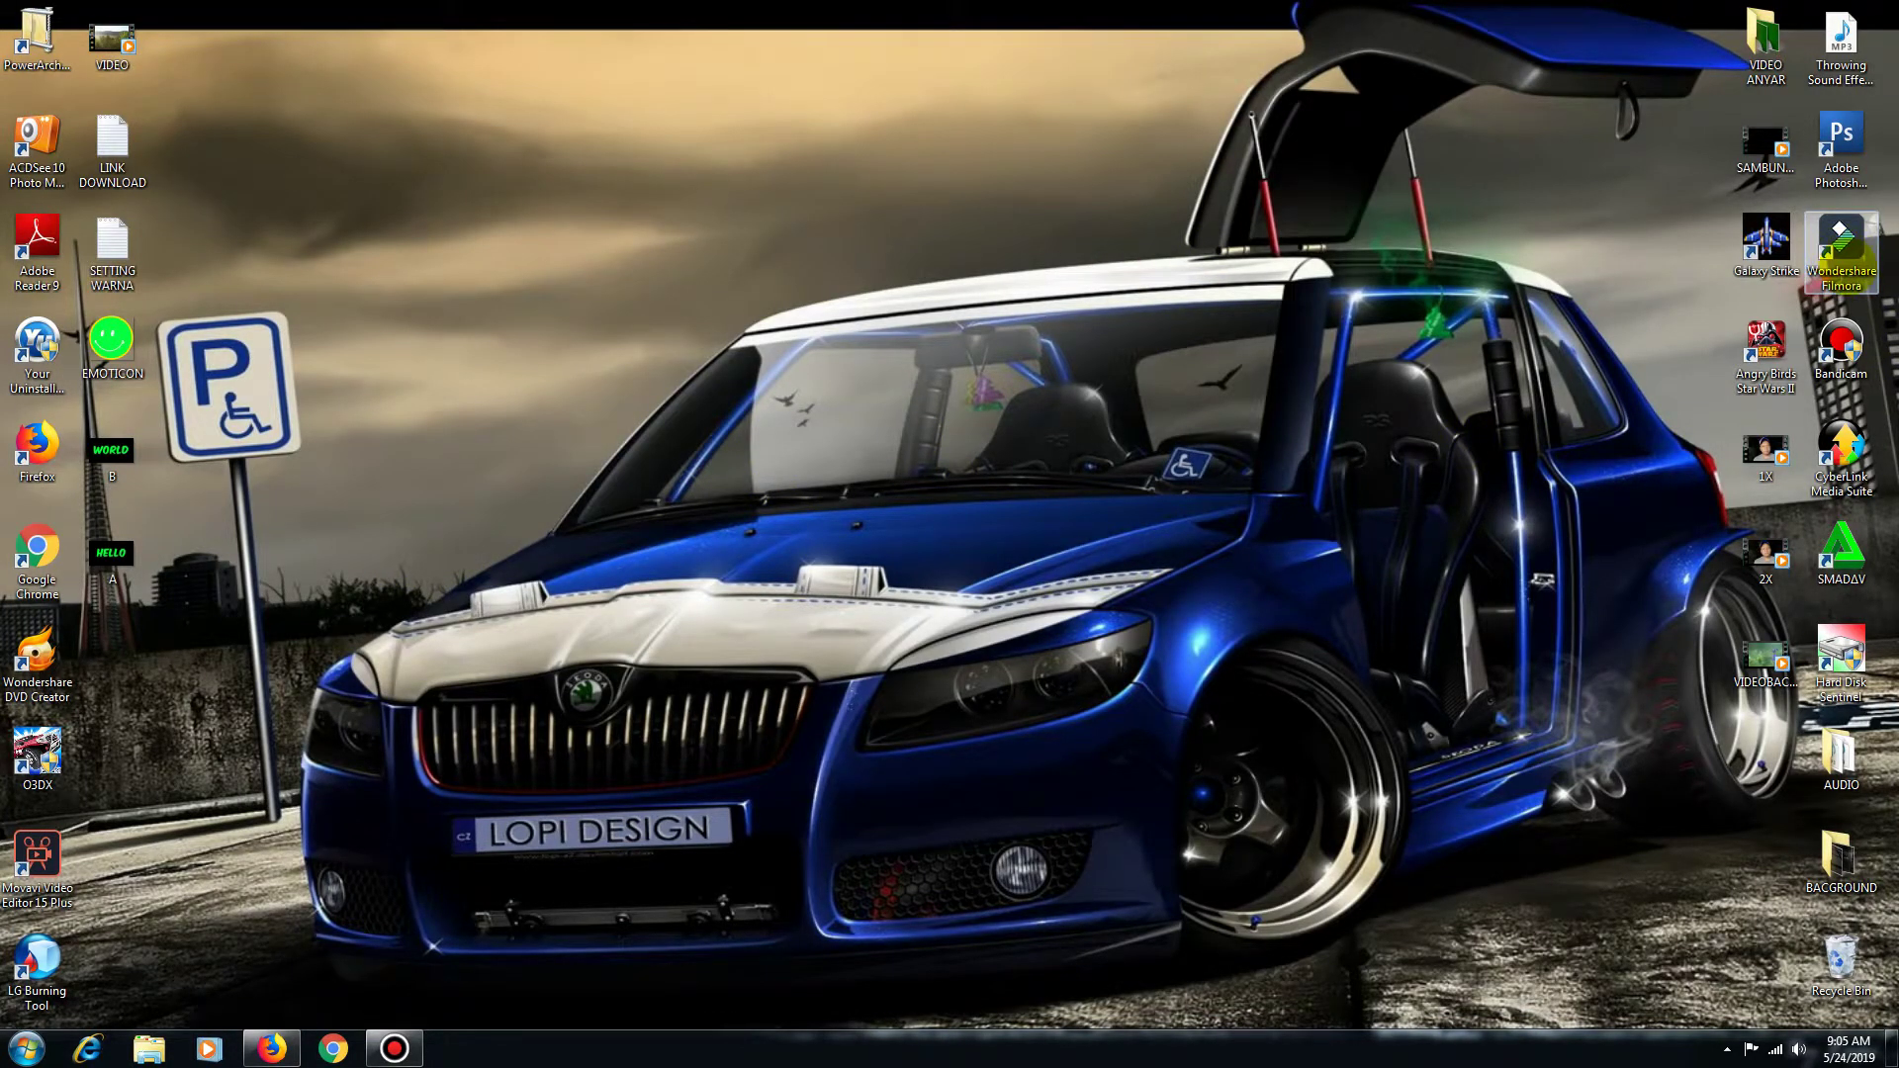
click(1849, 253)
click(1695, 297)
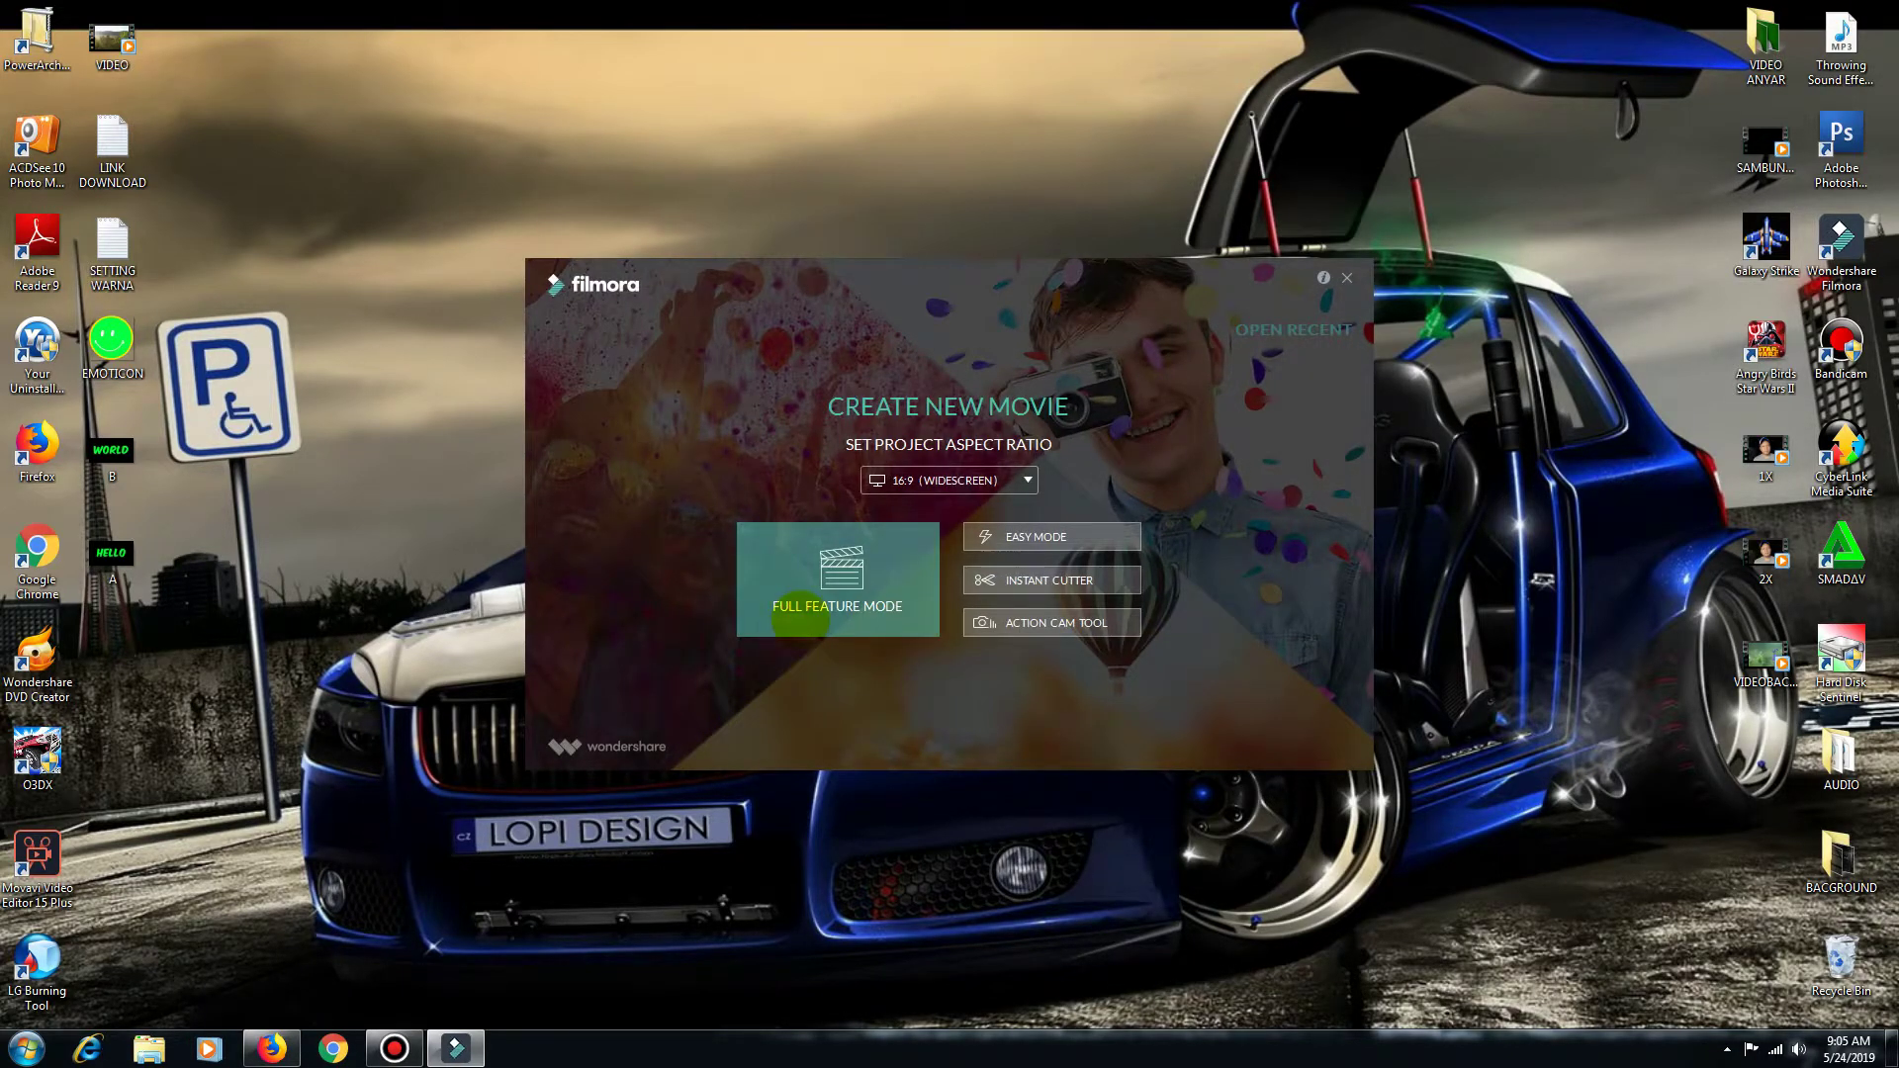
click(808, 609)
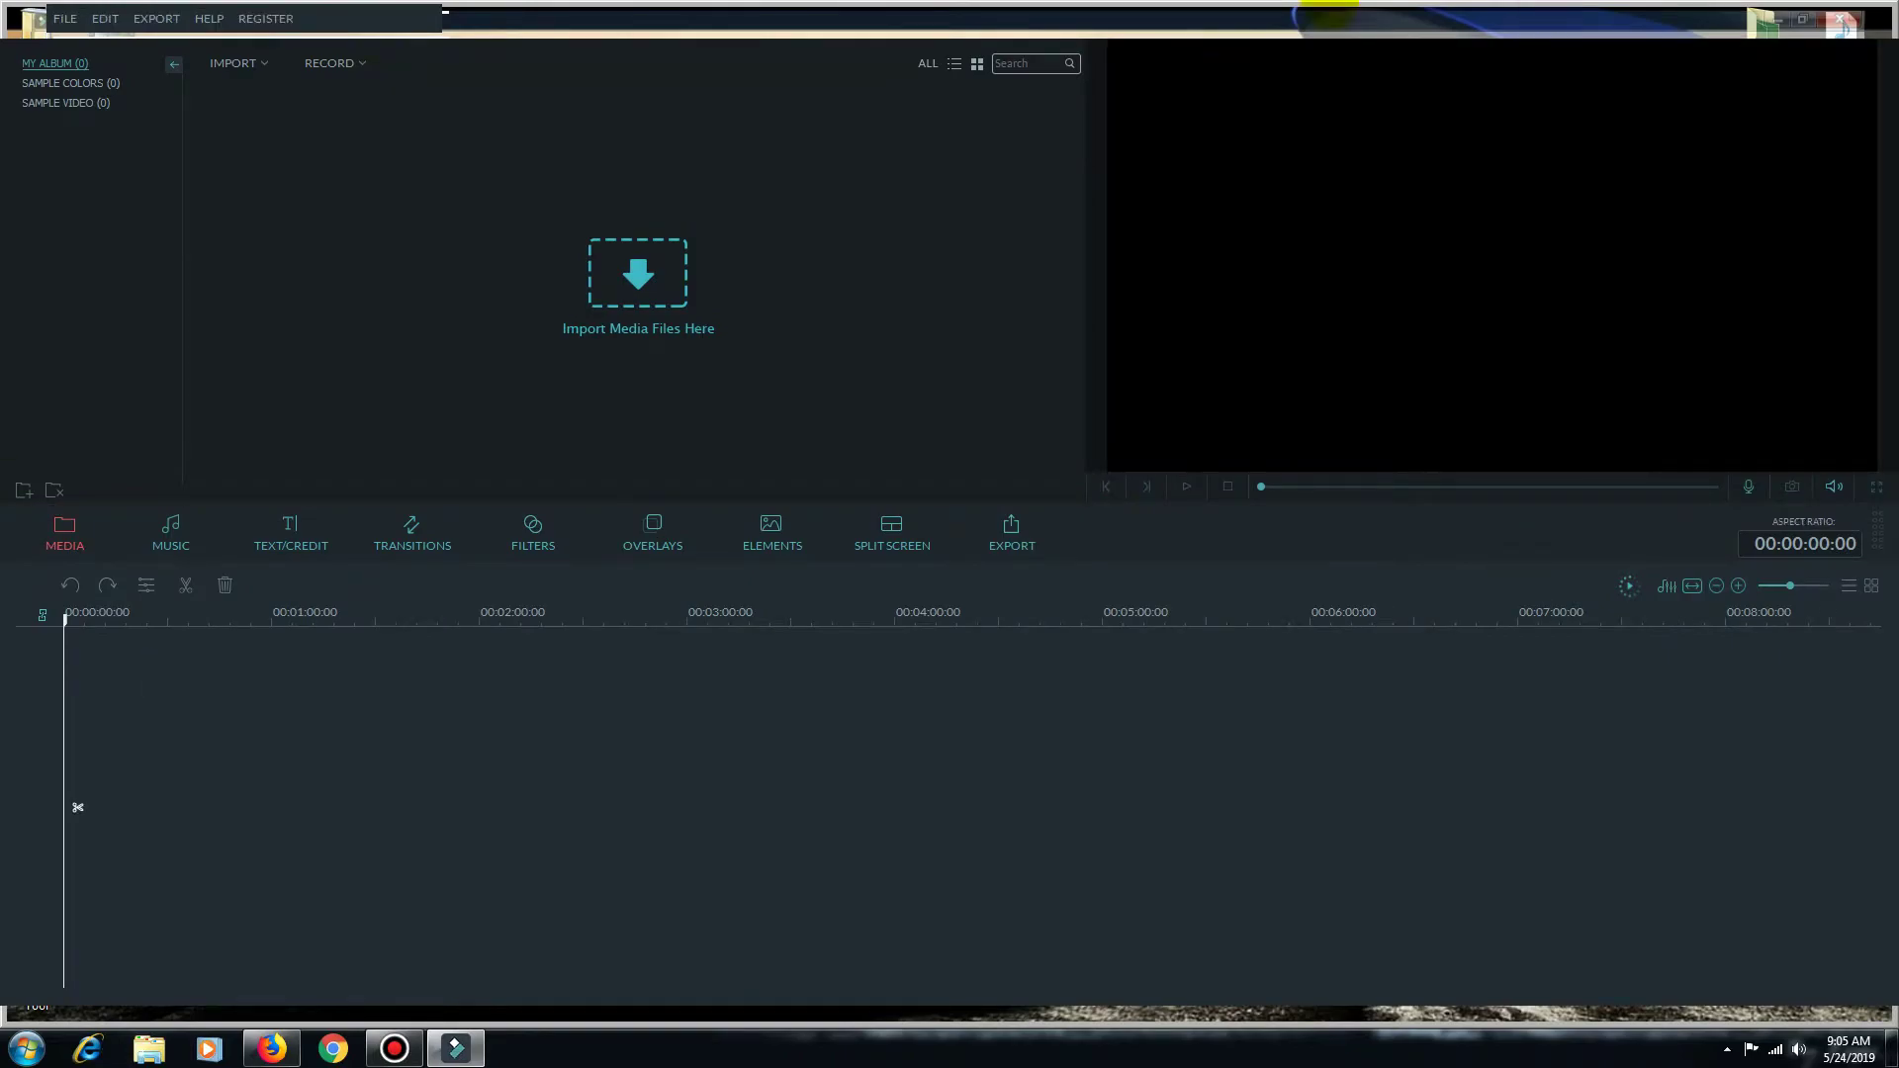
Import the A, B and EMOTICON images and the VIDEOBACKGROUND video from the Desktop into the media album
click(615, 286)
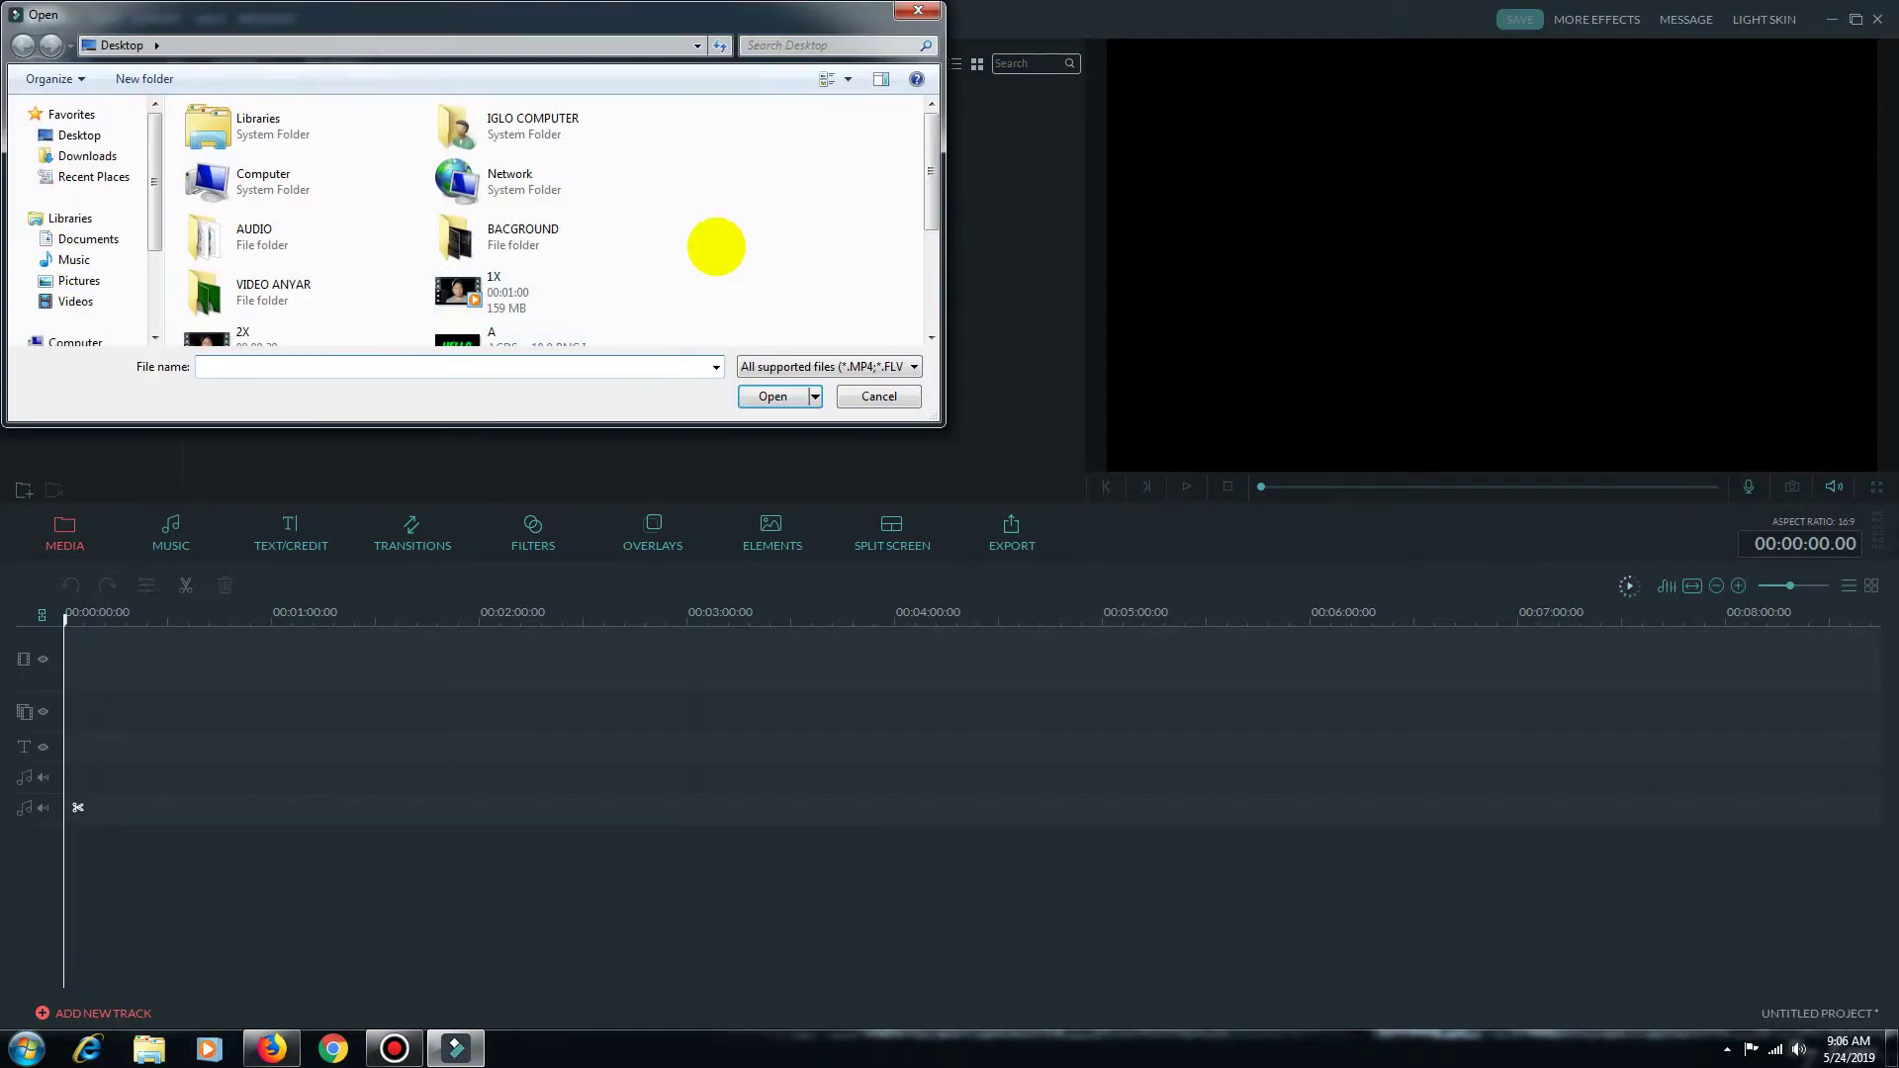
scroll(890, 217, down, 4)
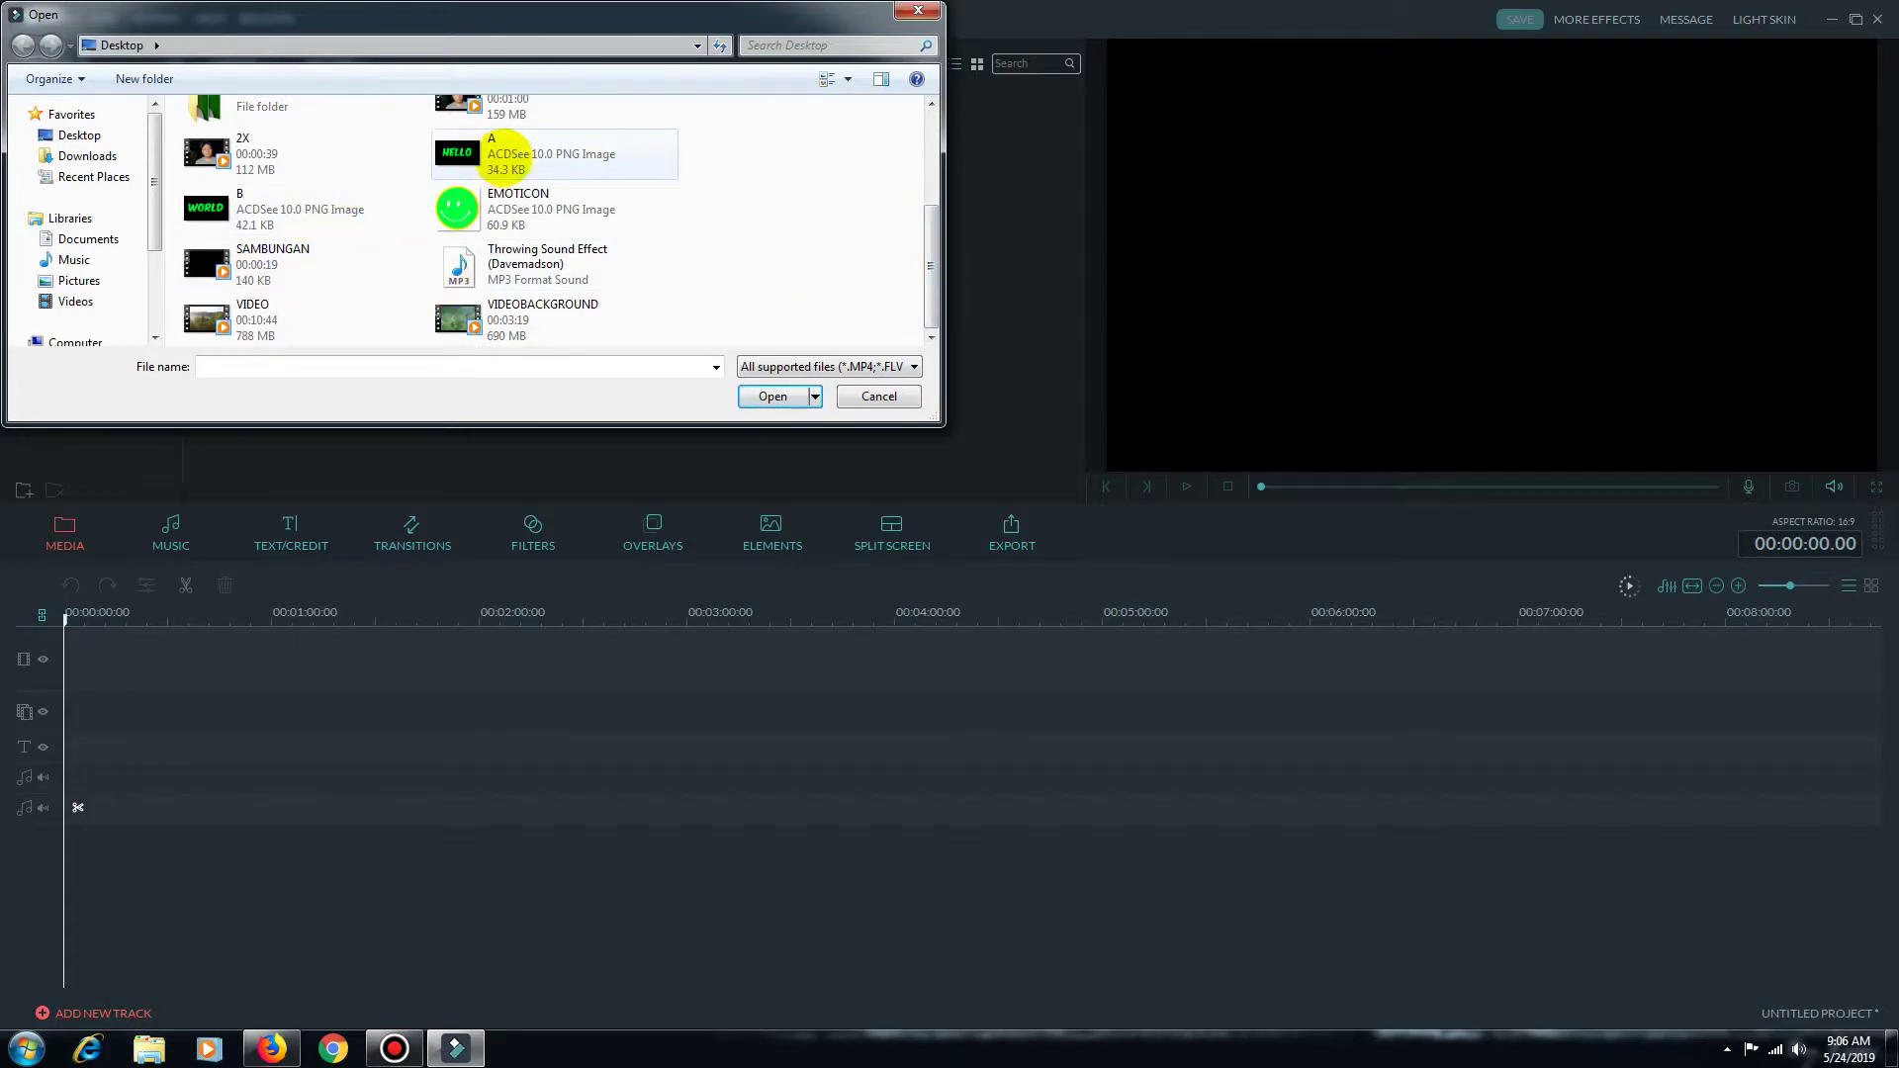
click(510, 150)
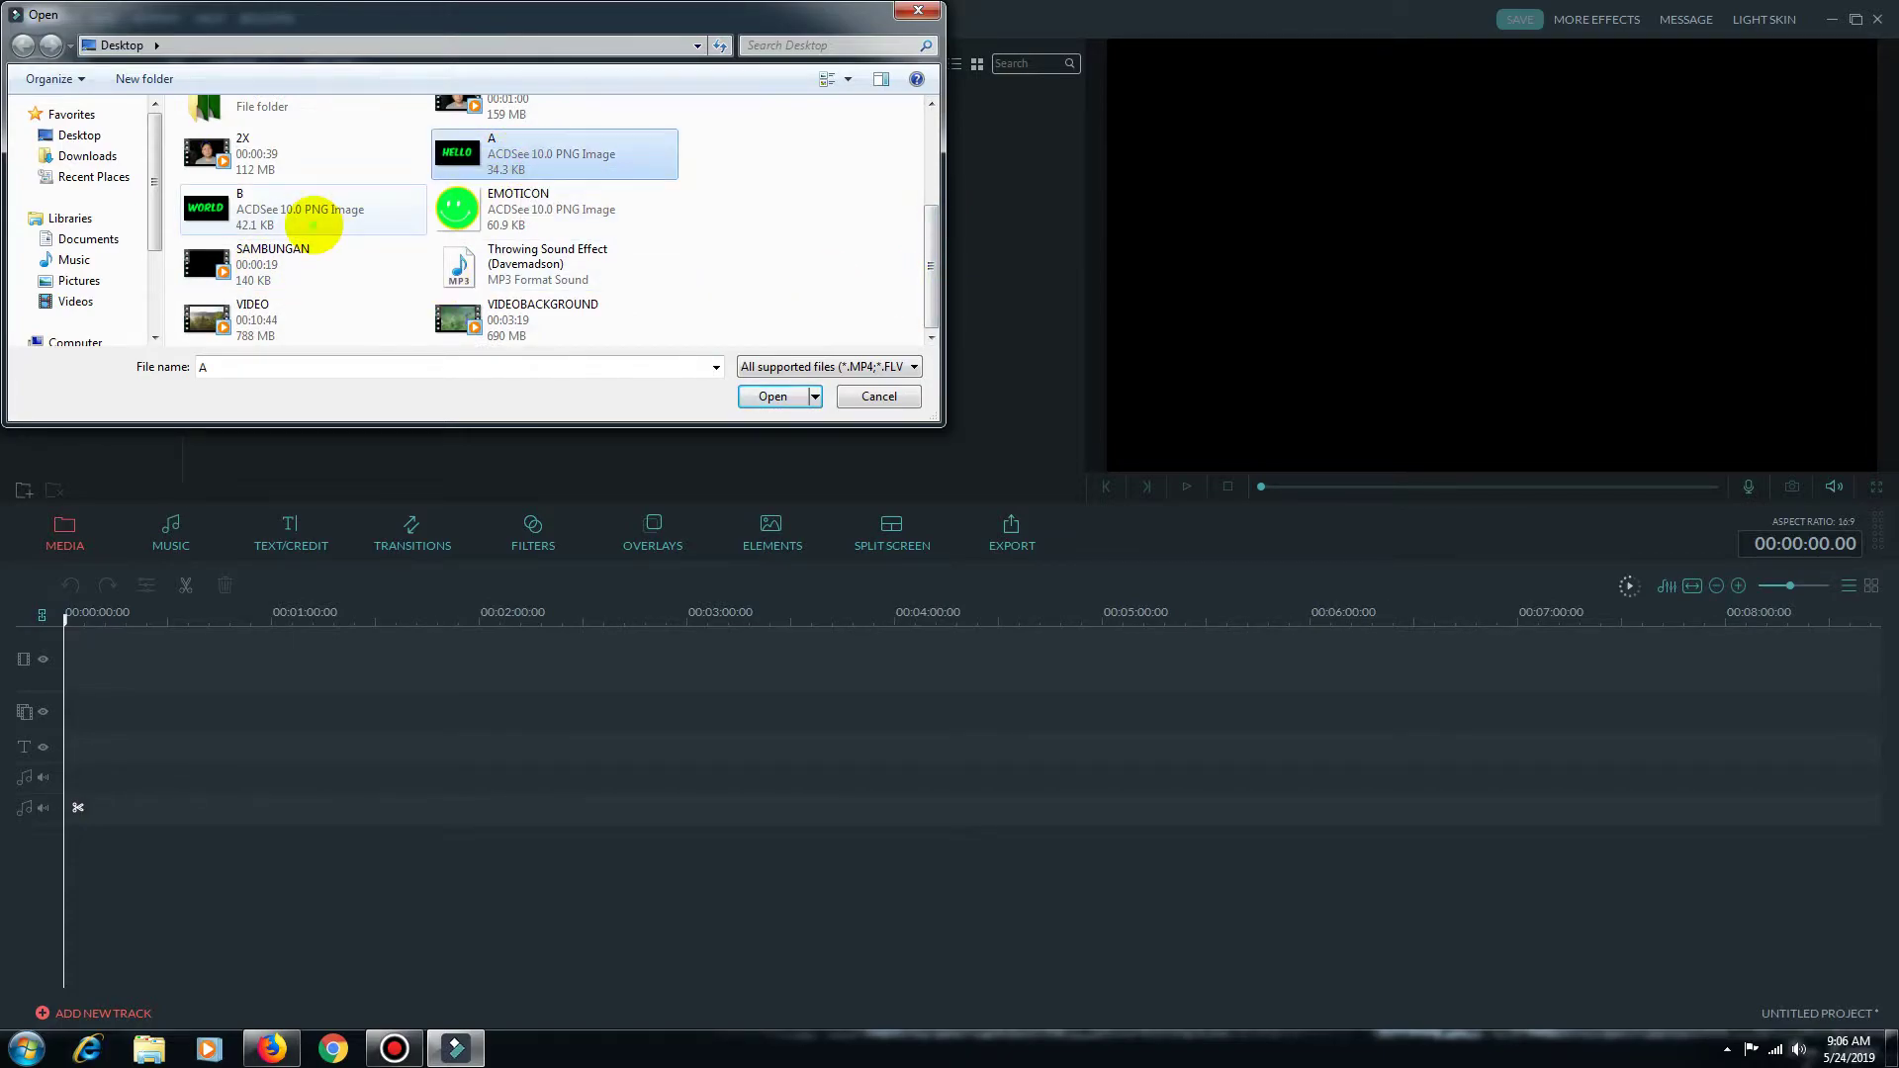
ctrl+click(247, 205)
ctrl+click(460, 206)
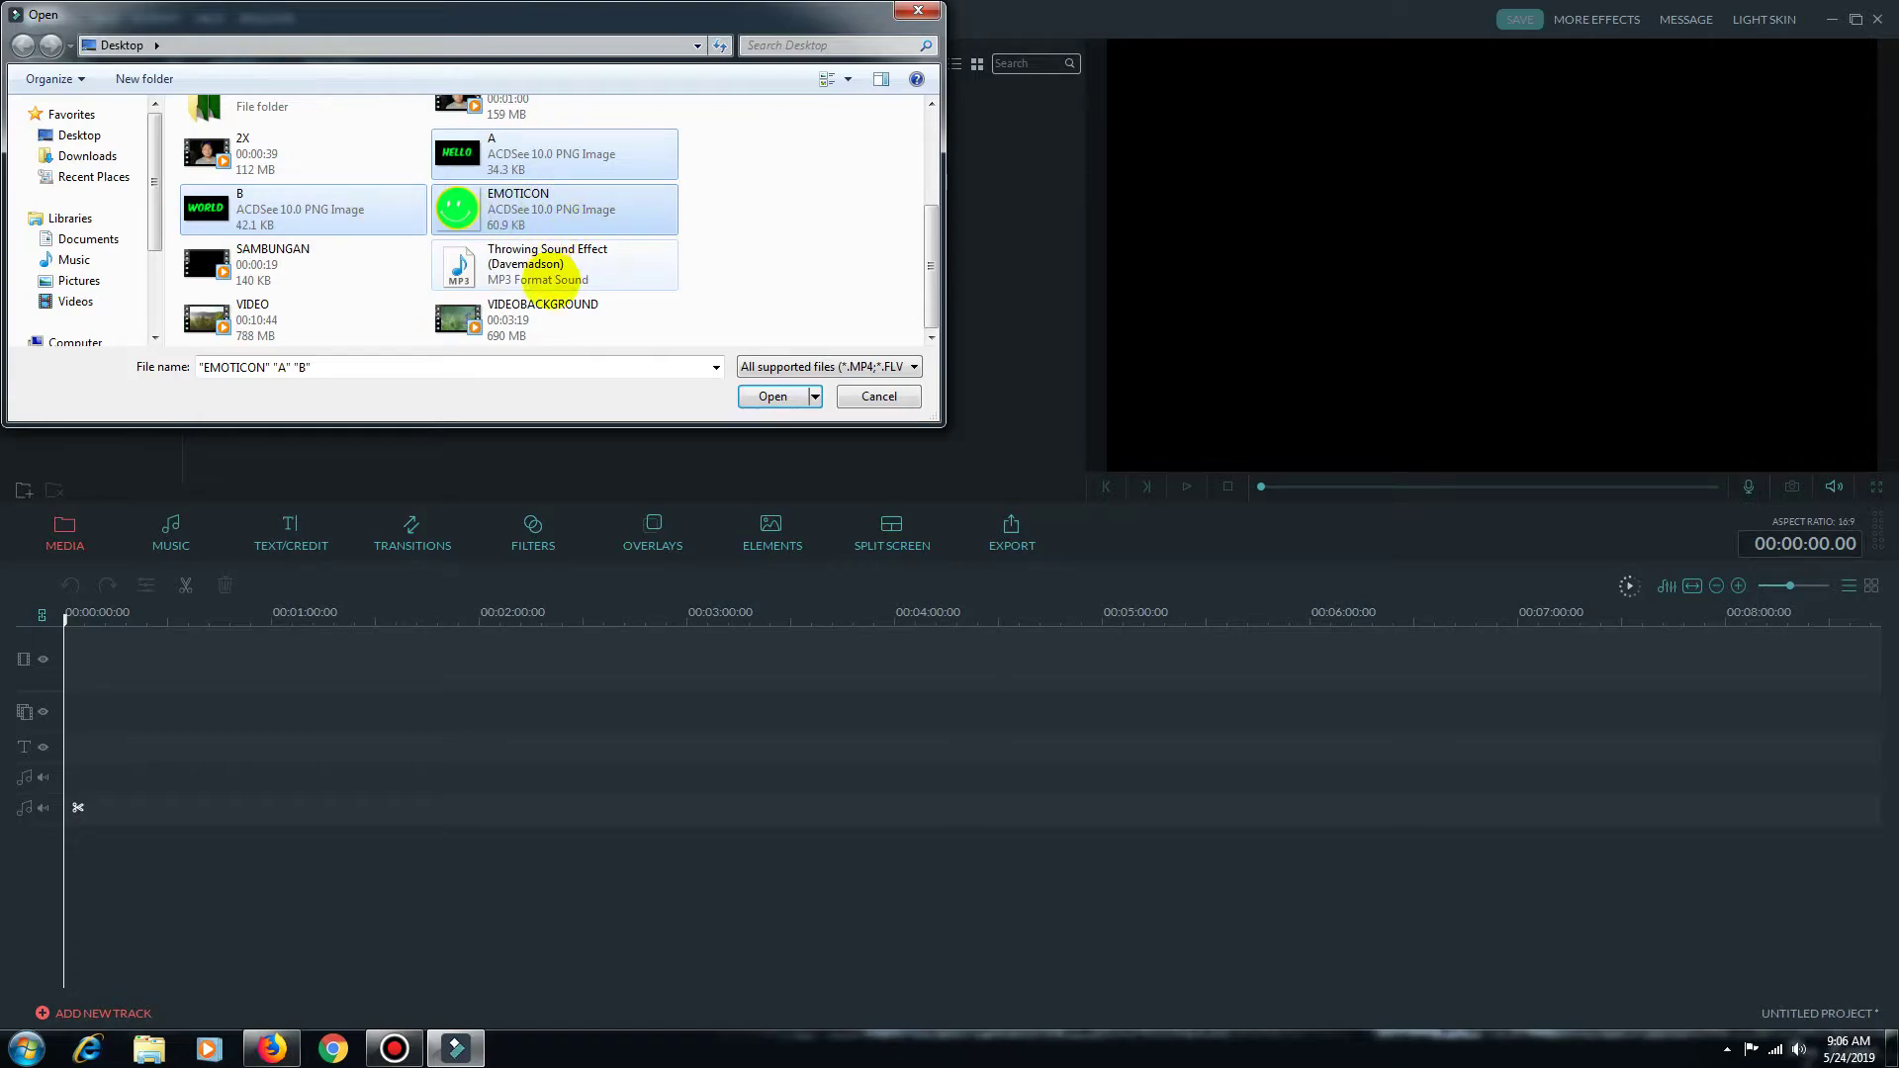
ctrl+click(529, 327)
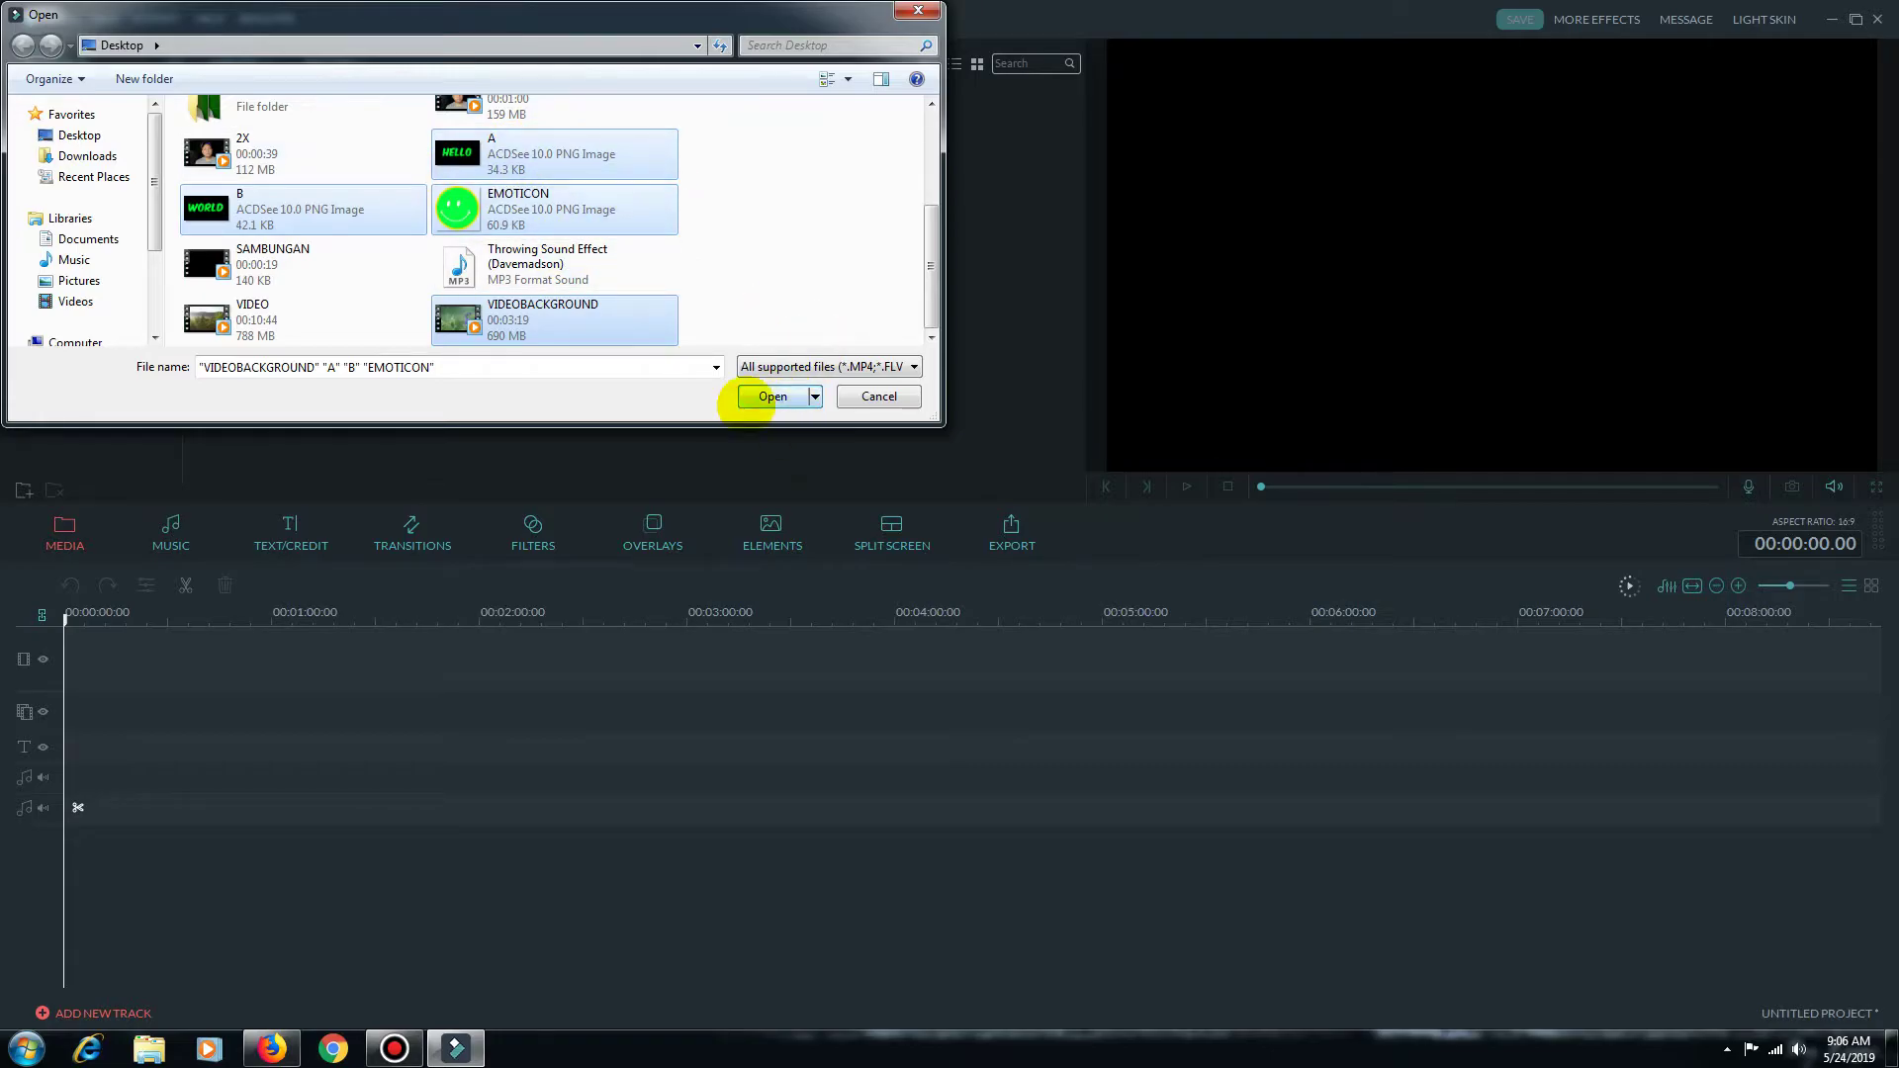
click(756, 397)
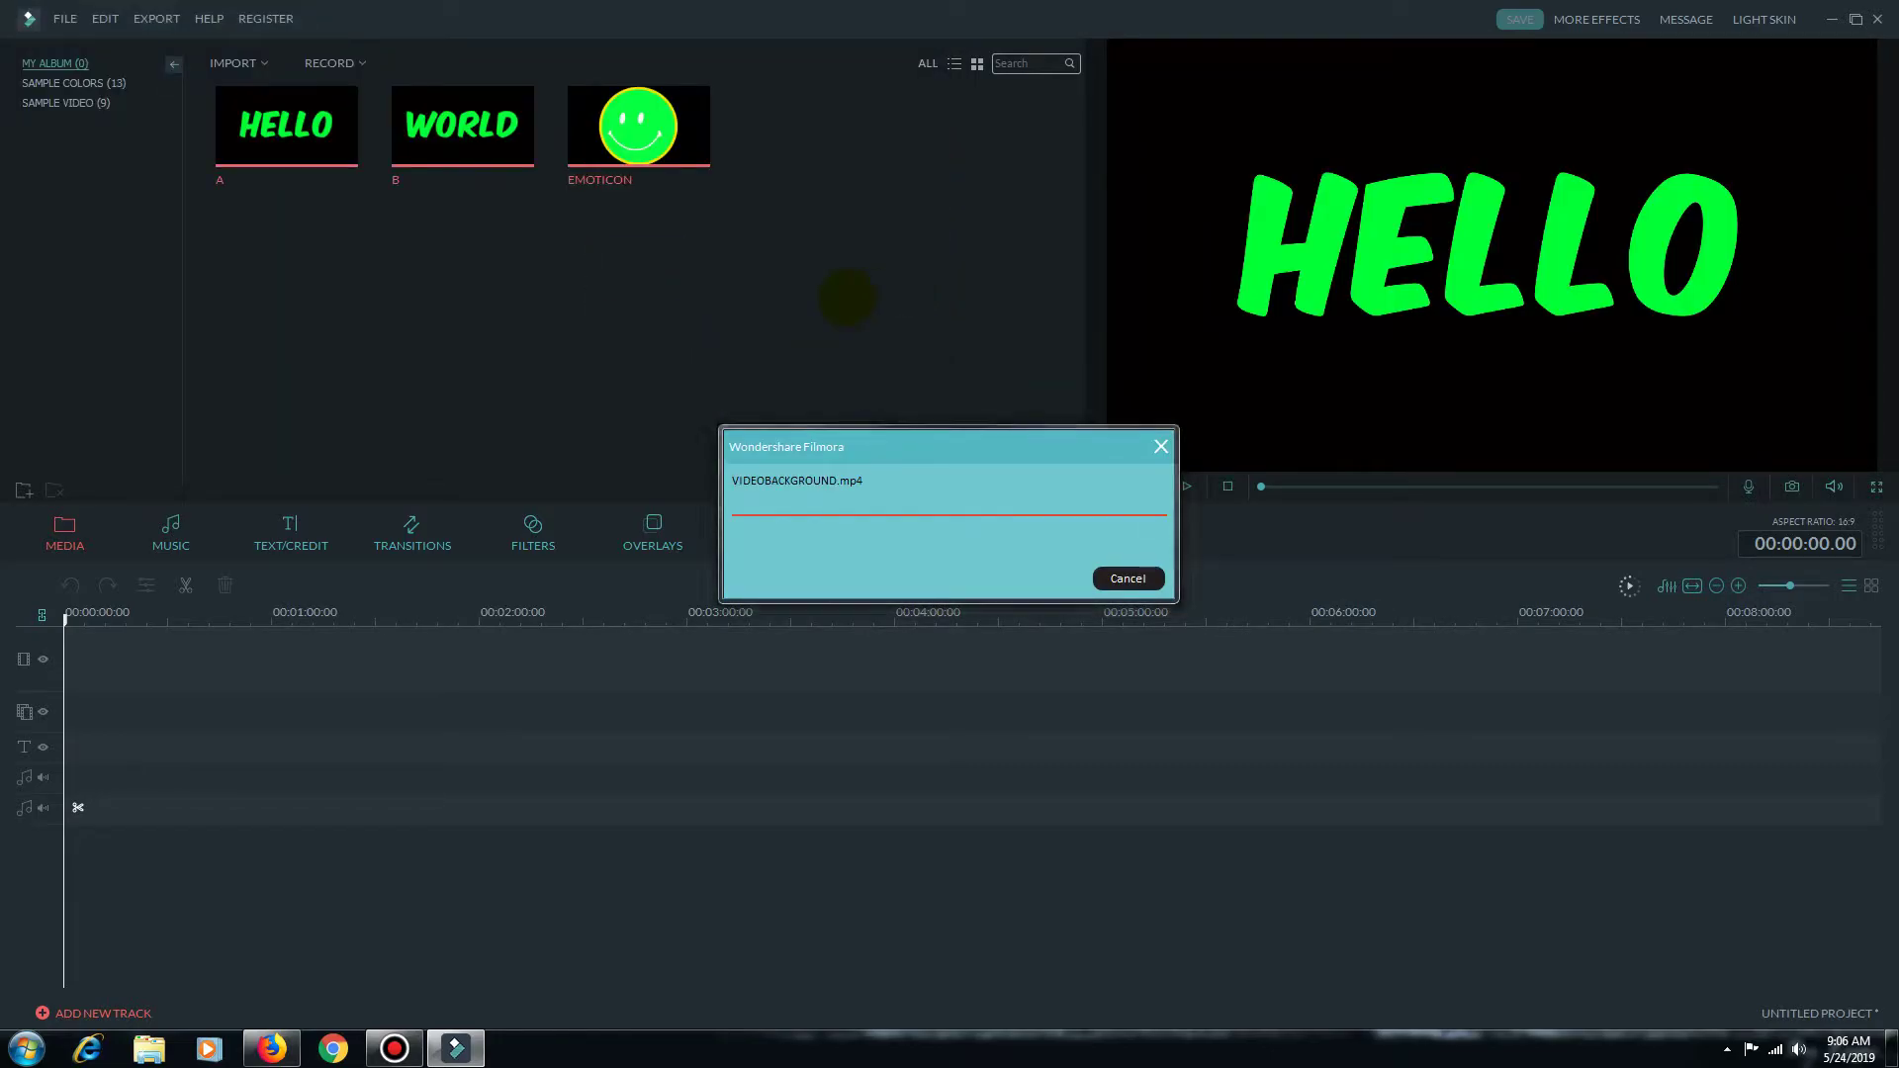
Place the VIDEOBACKGROUND video at the start of the main video track
click(761, 331)
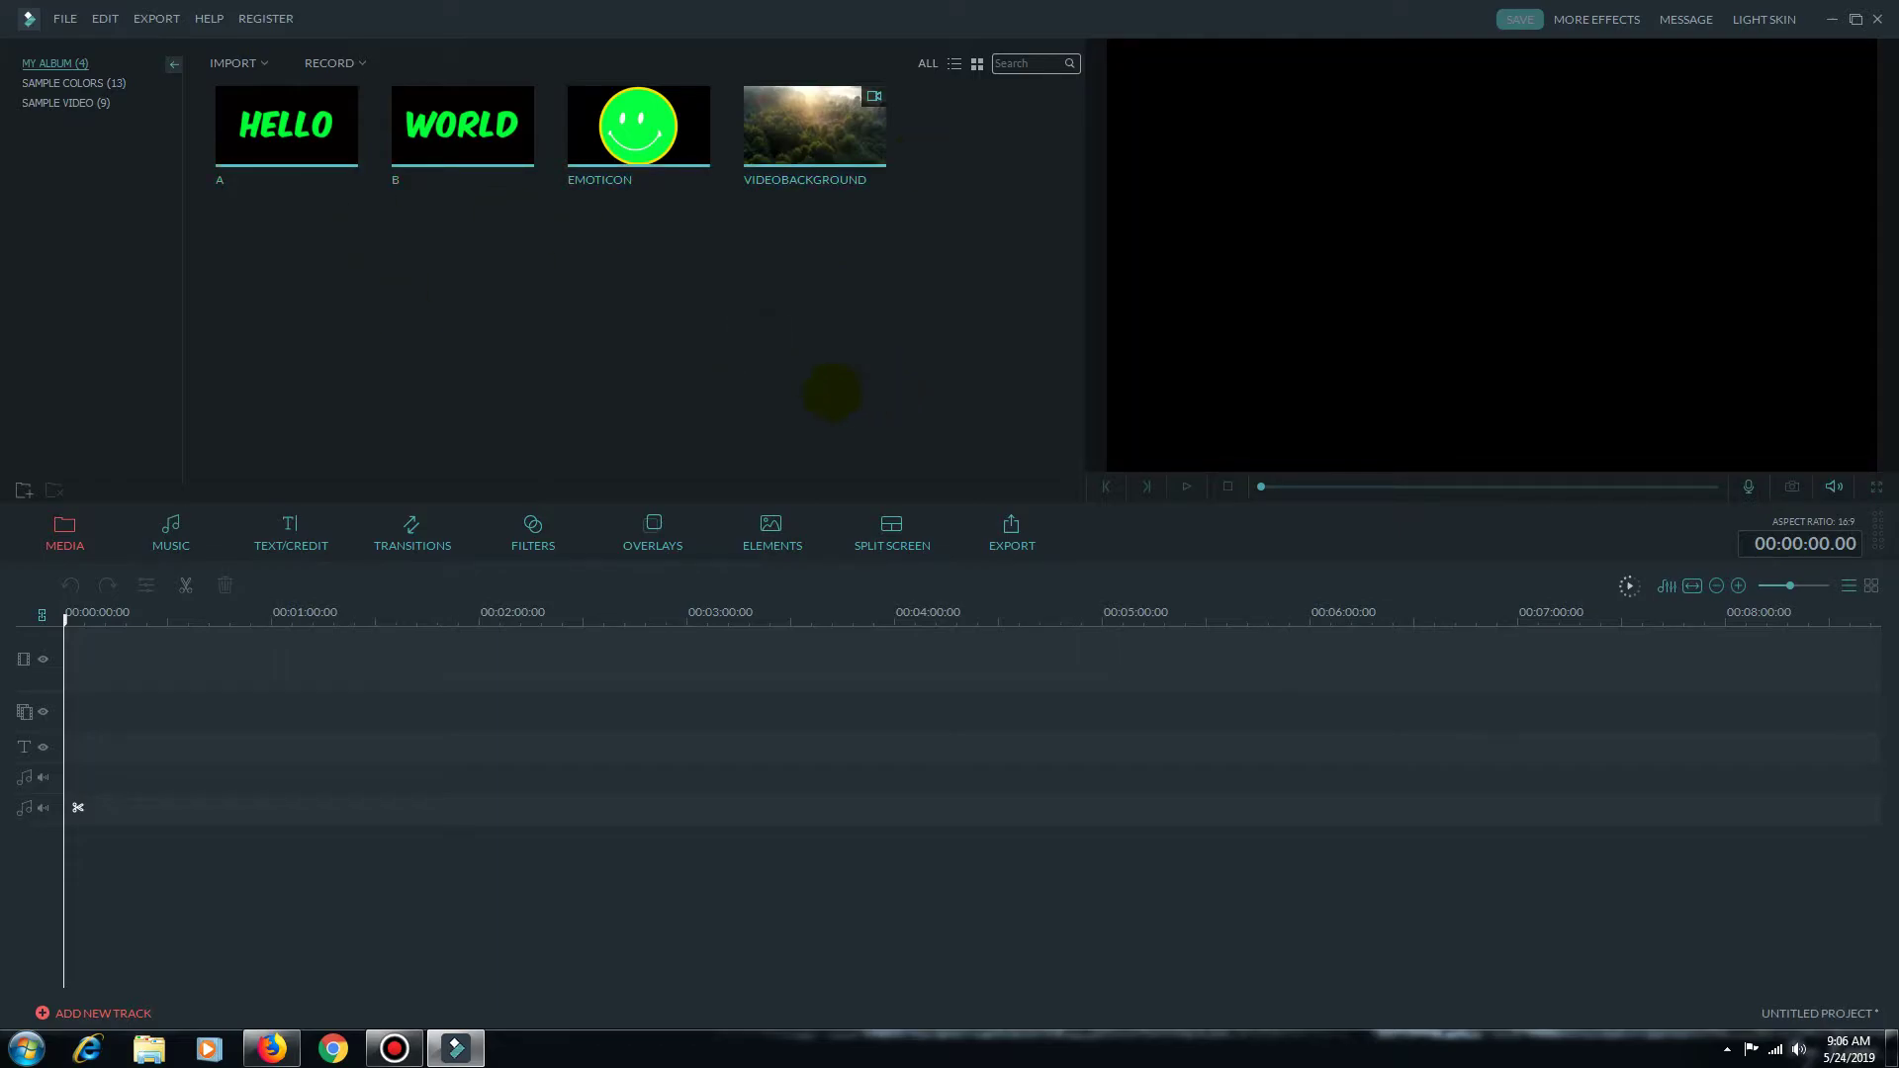
click(814, 126)
drag(703, 776, 700, 770)
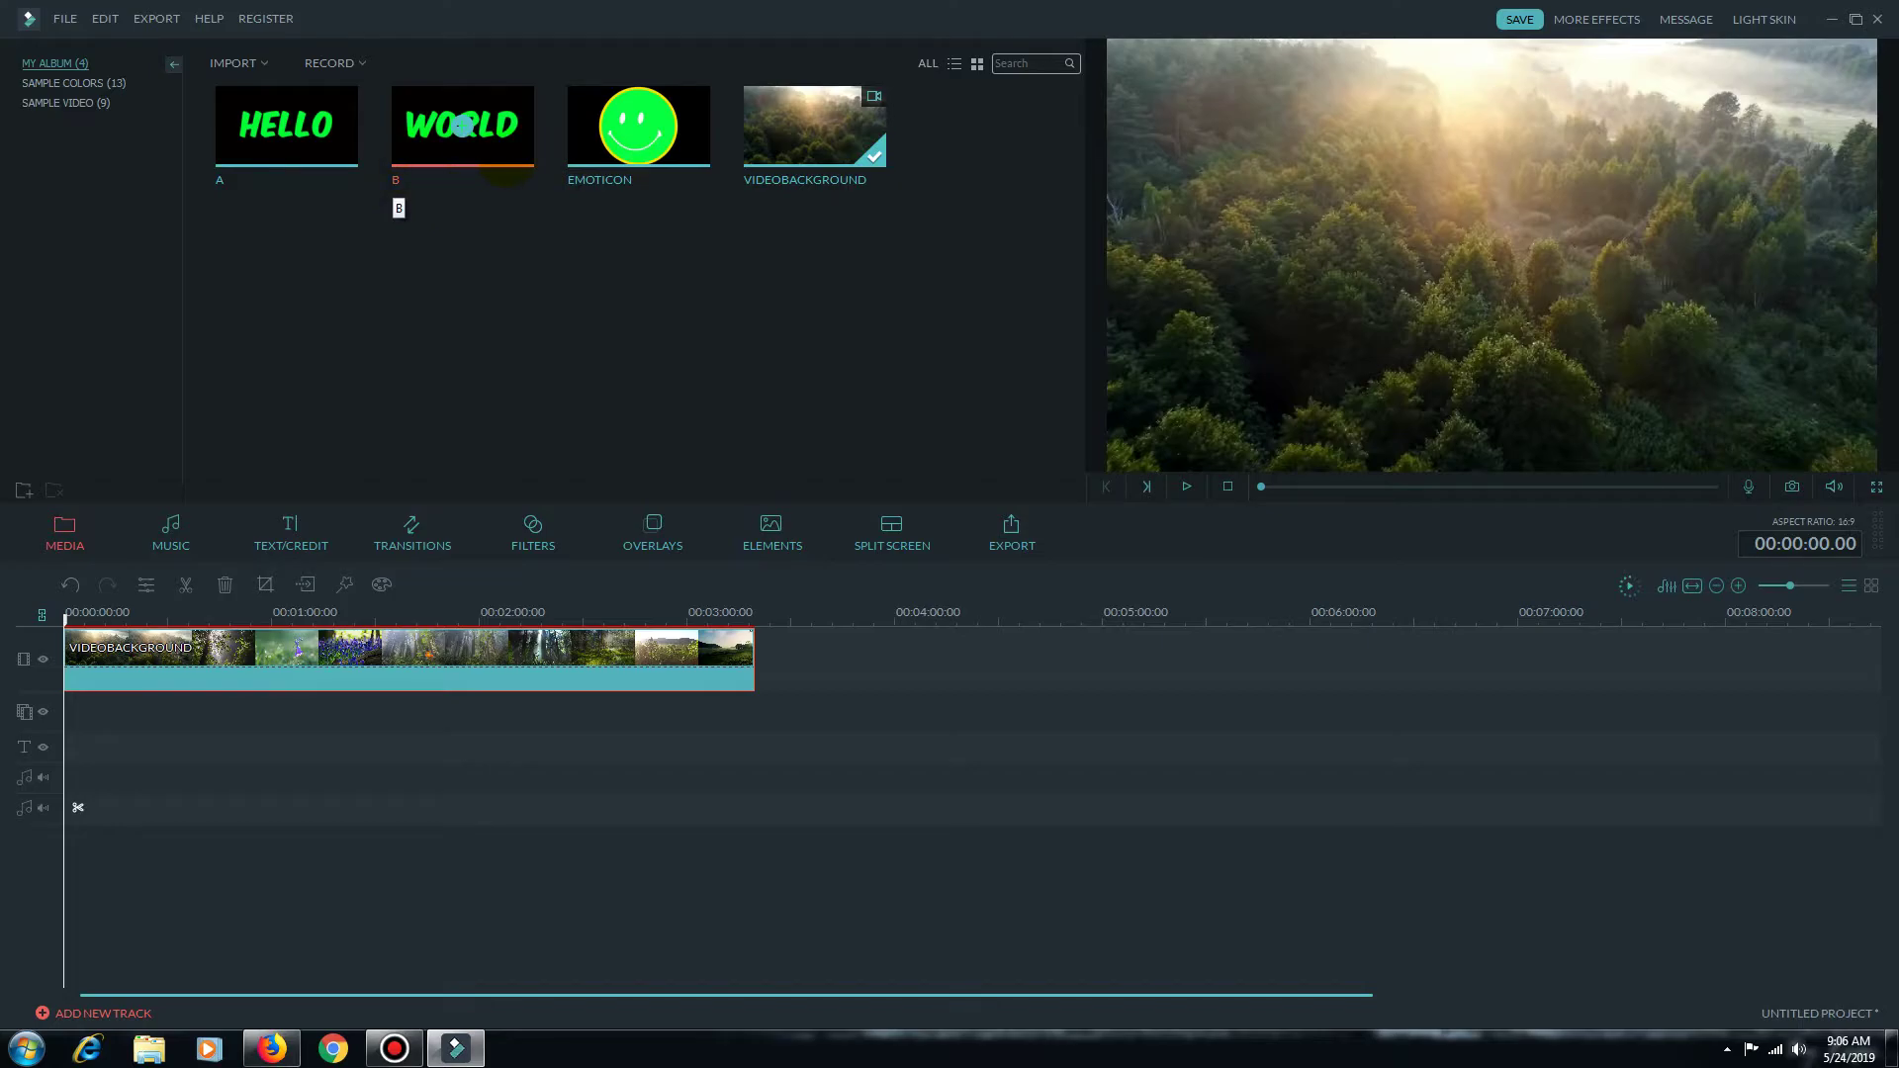
click(639, 125)
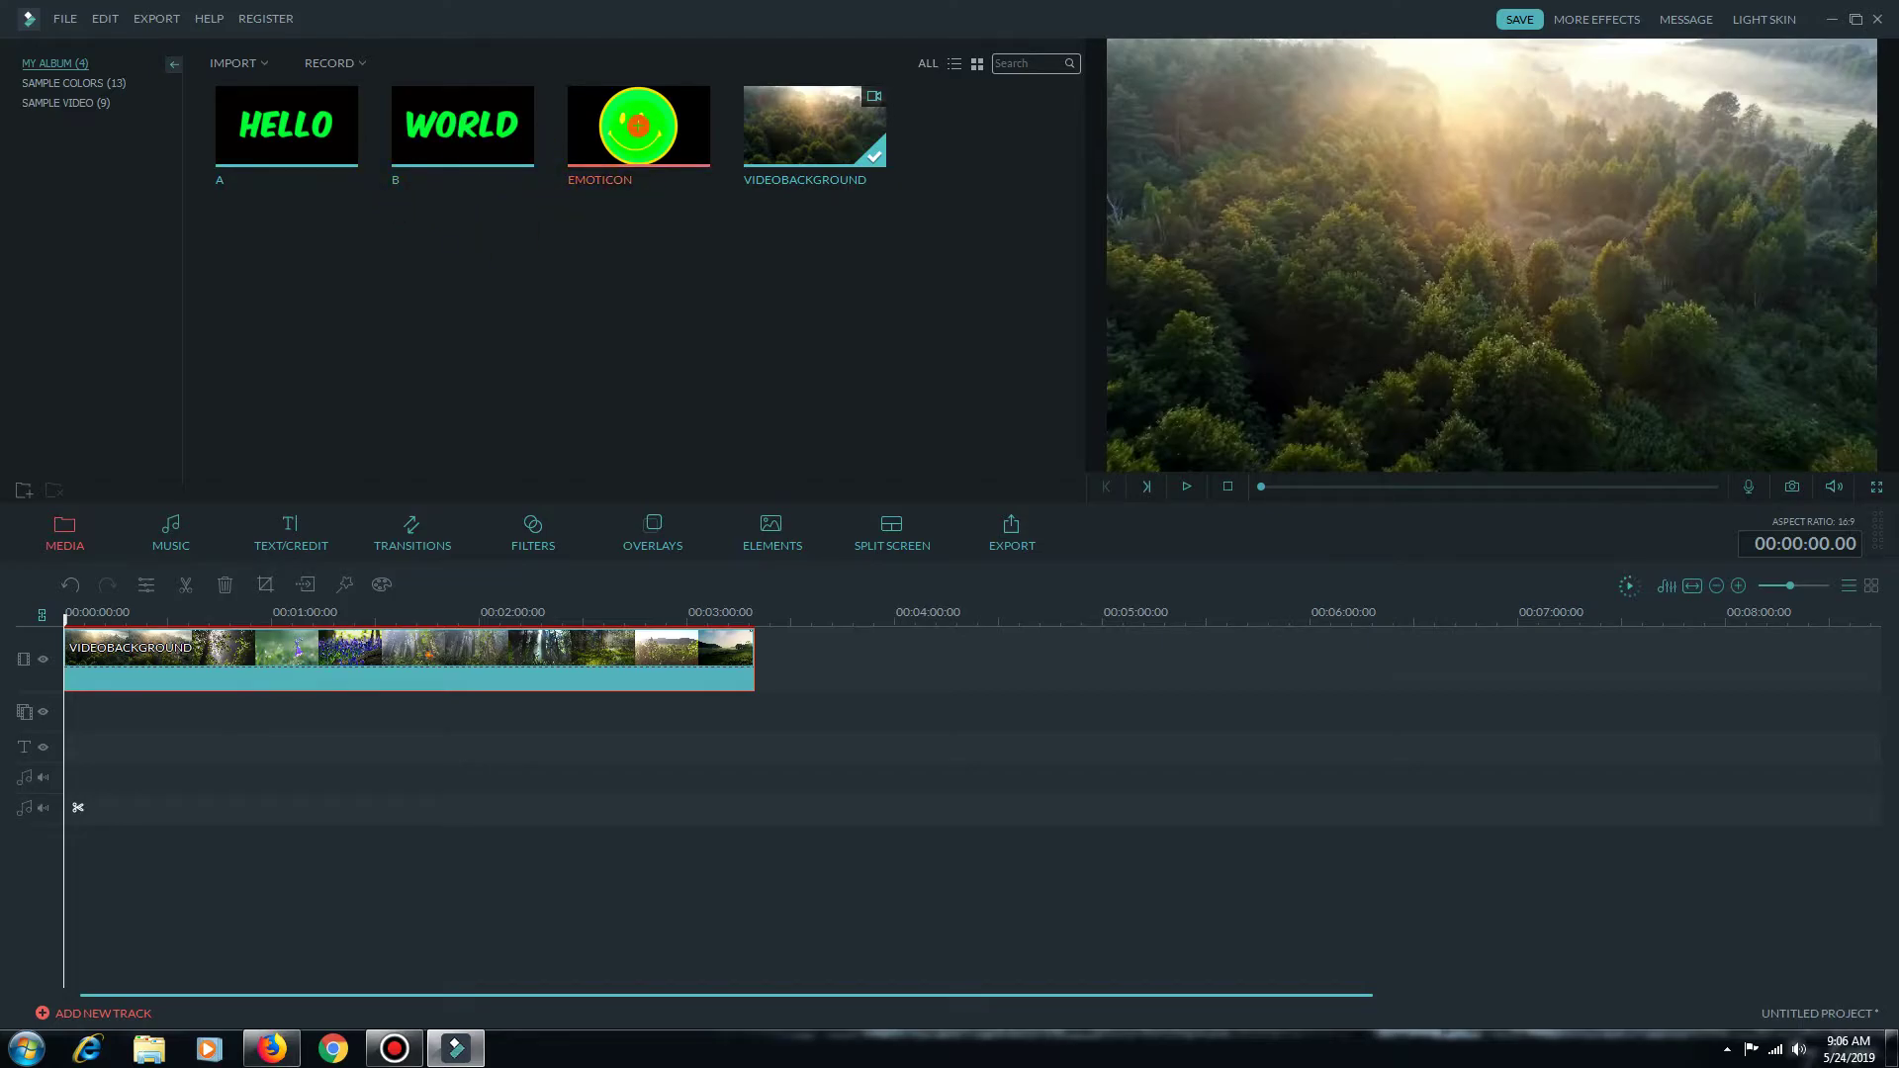
right_click(639, 125)
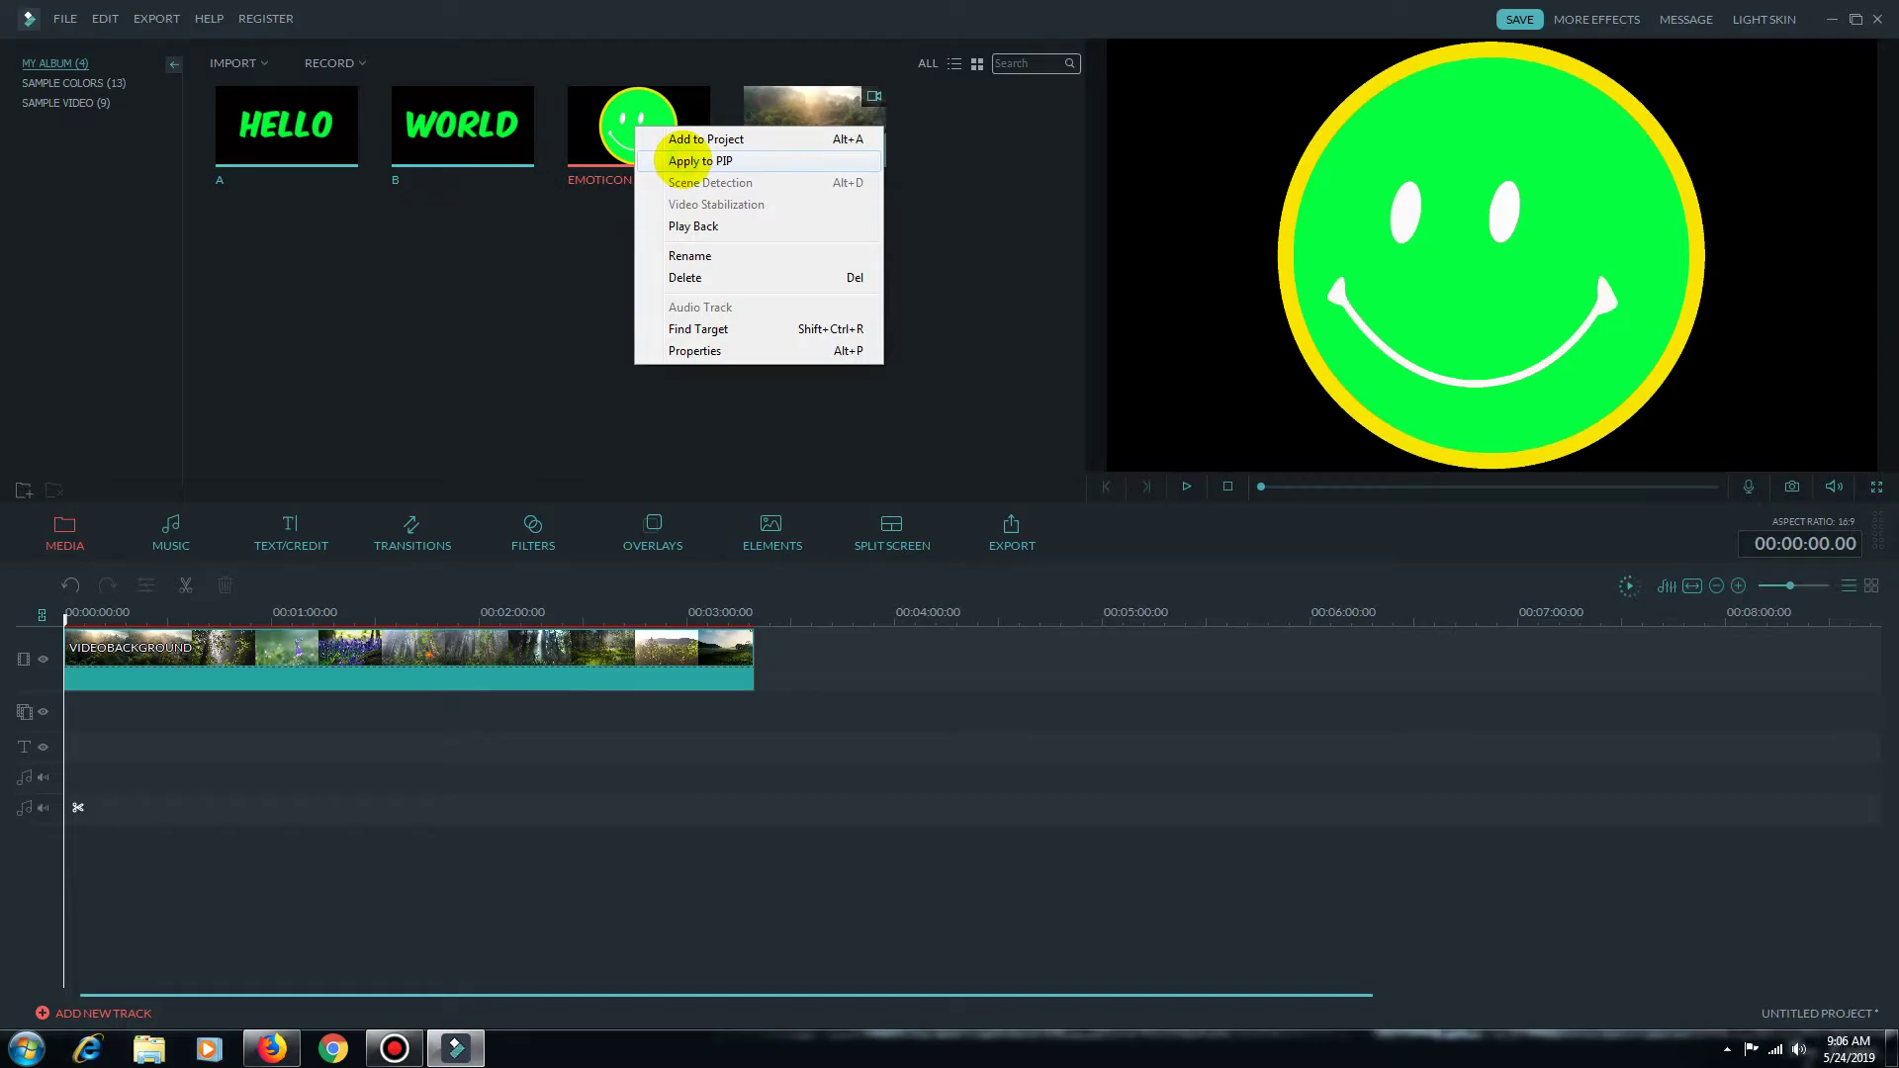
click(675, 161)
click(462, 125)
right_click(462, 125)
click(499, 161)
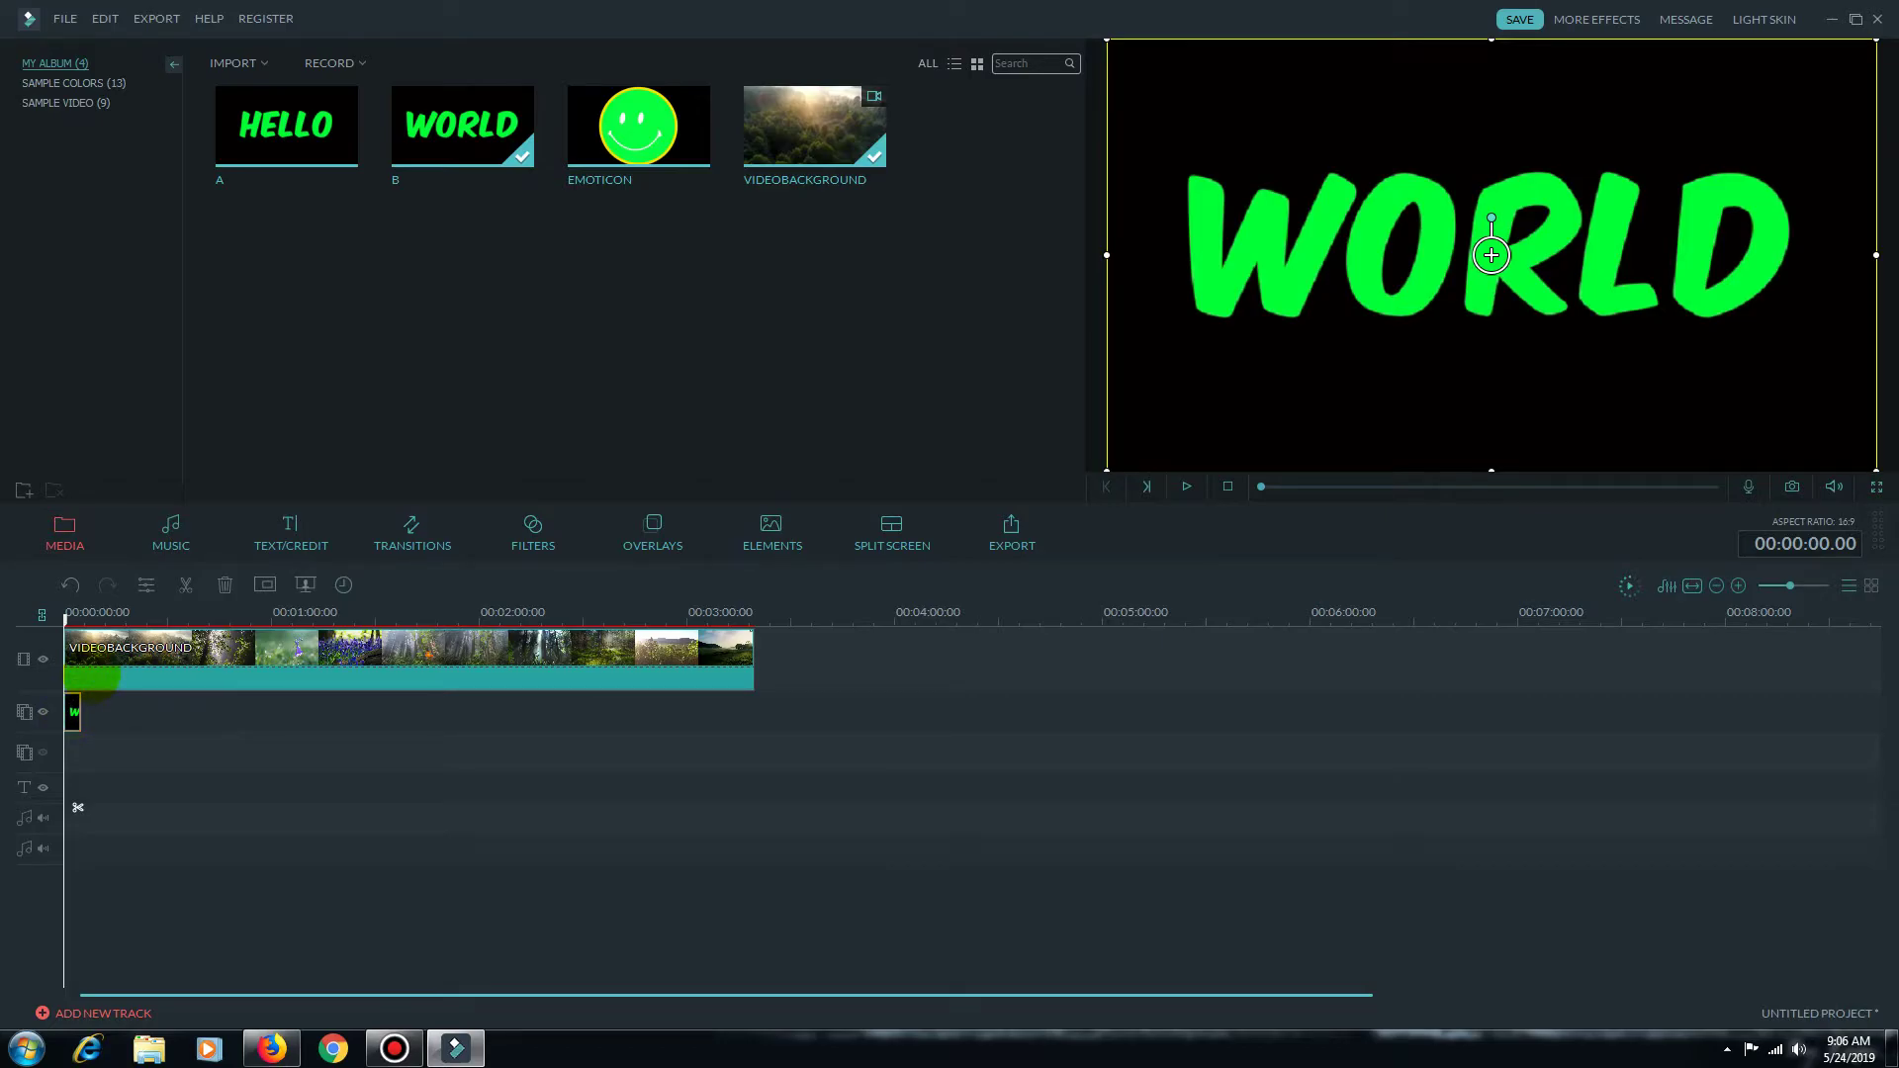
key(Delete)
Add the EMOTICON image to the PIP track, spanning from about 1:53 to about 2:45 under the background video
click(638, 125)
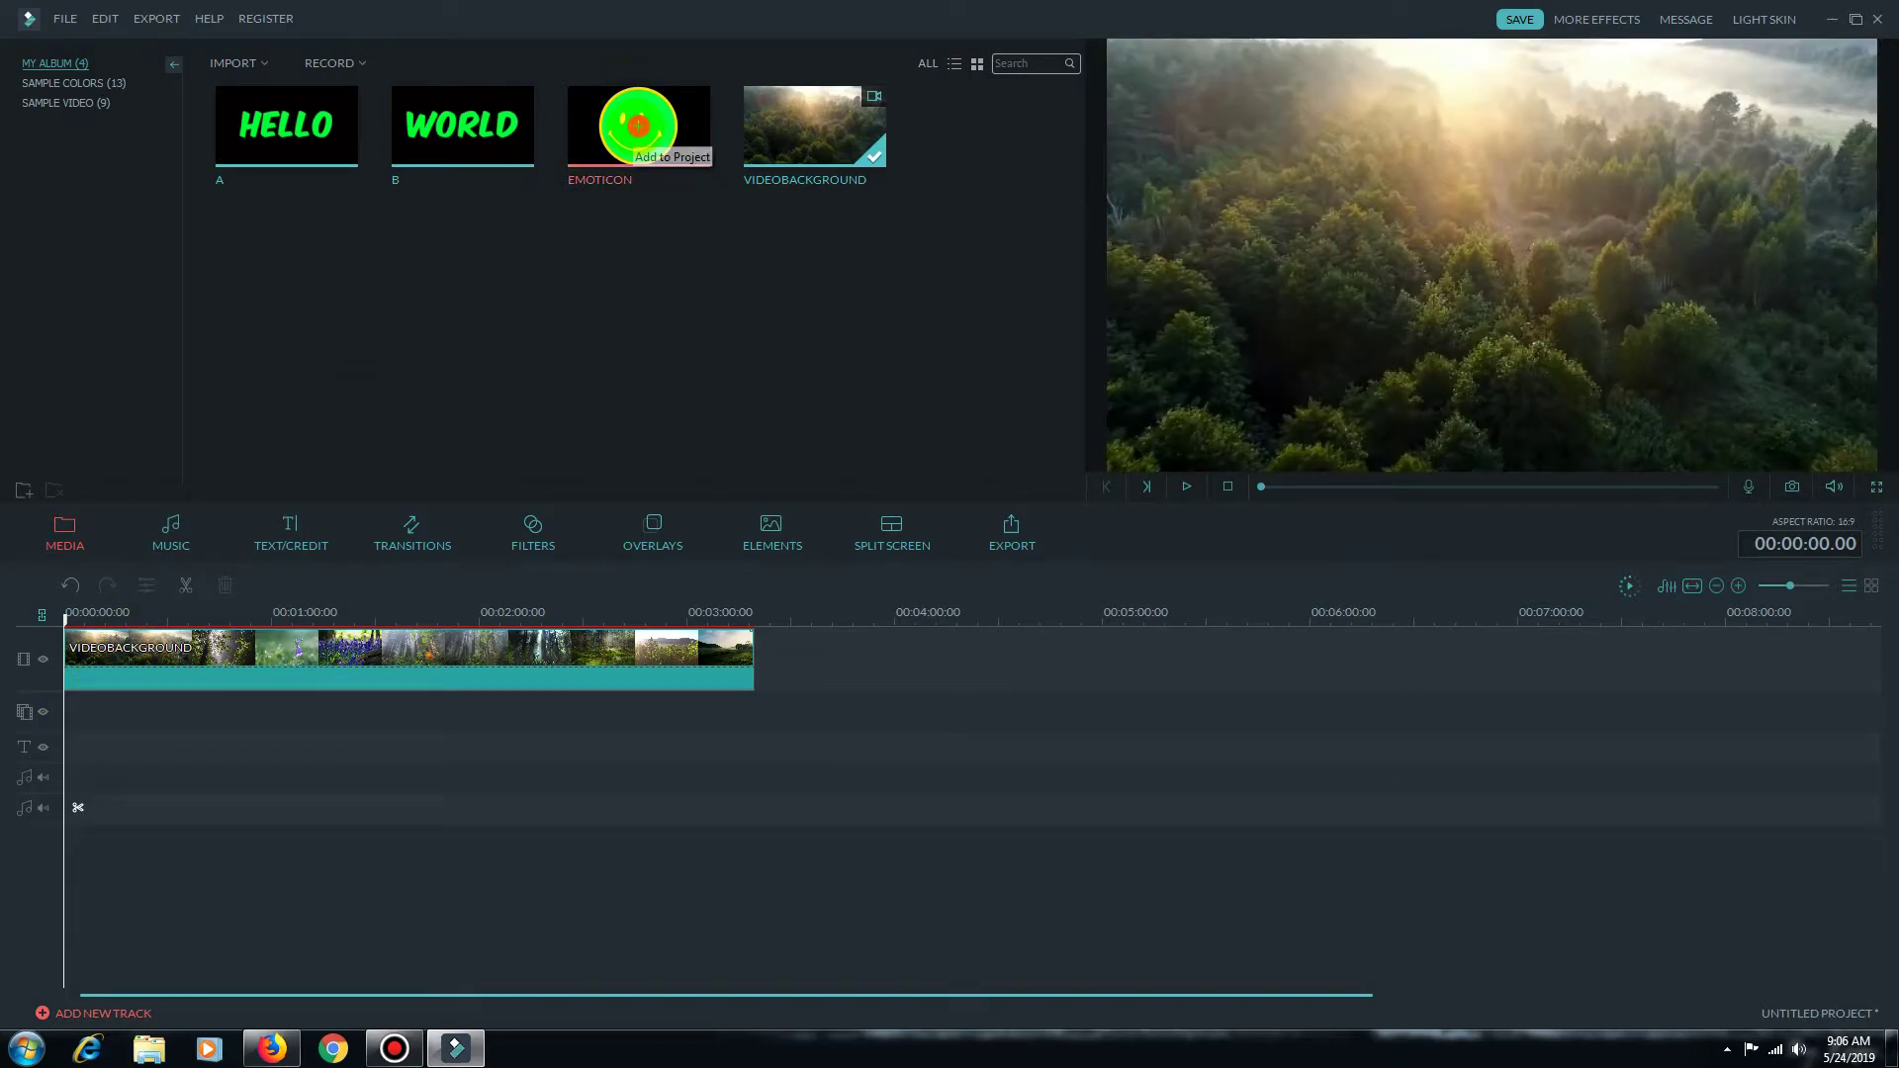
right_click(638, 125)
click(675, 161)
drag(72, 706, 639, 711)
Insert the WORLD image (B) on the PIP track at 00:00:48.14 and extend it to the start of the EMOTICON clip
drag(653, 808, 246, 807)
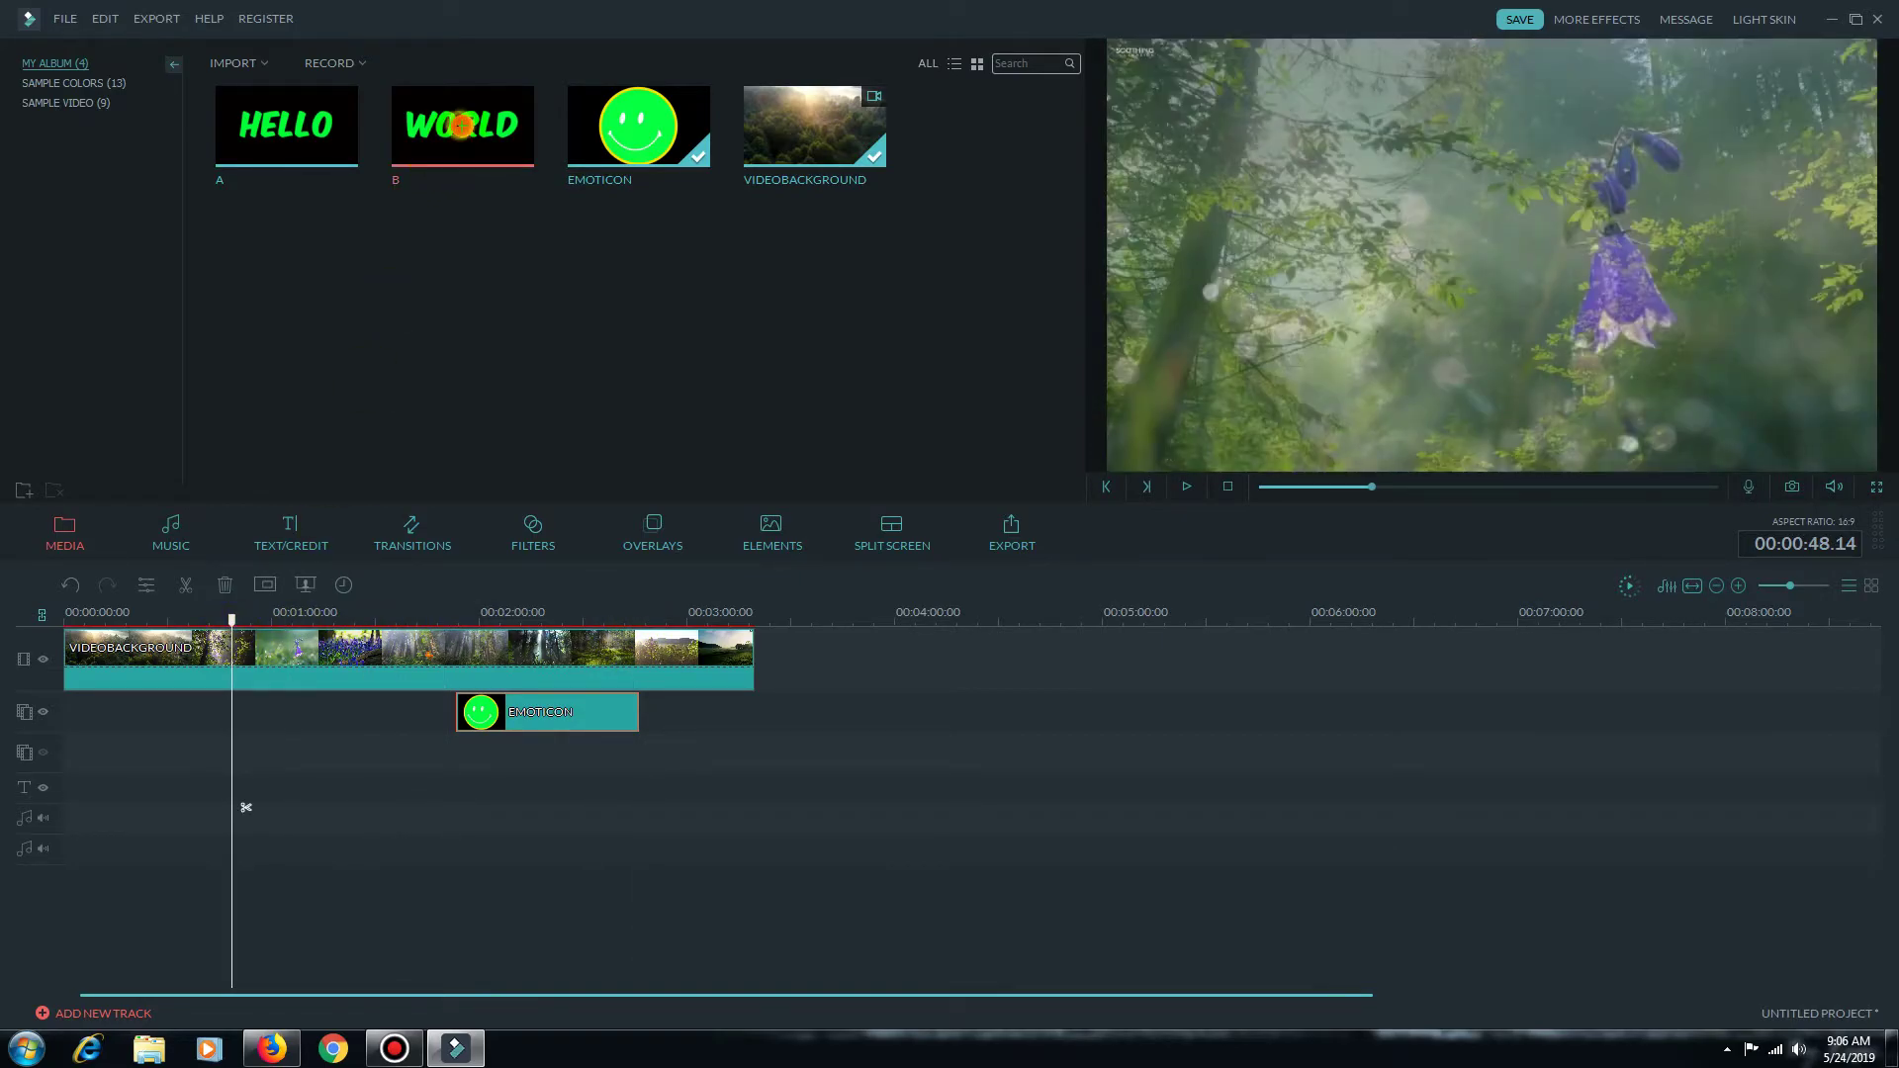
right_click(461, 125)
click(517, 156)
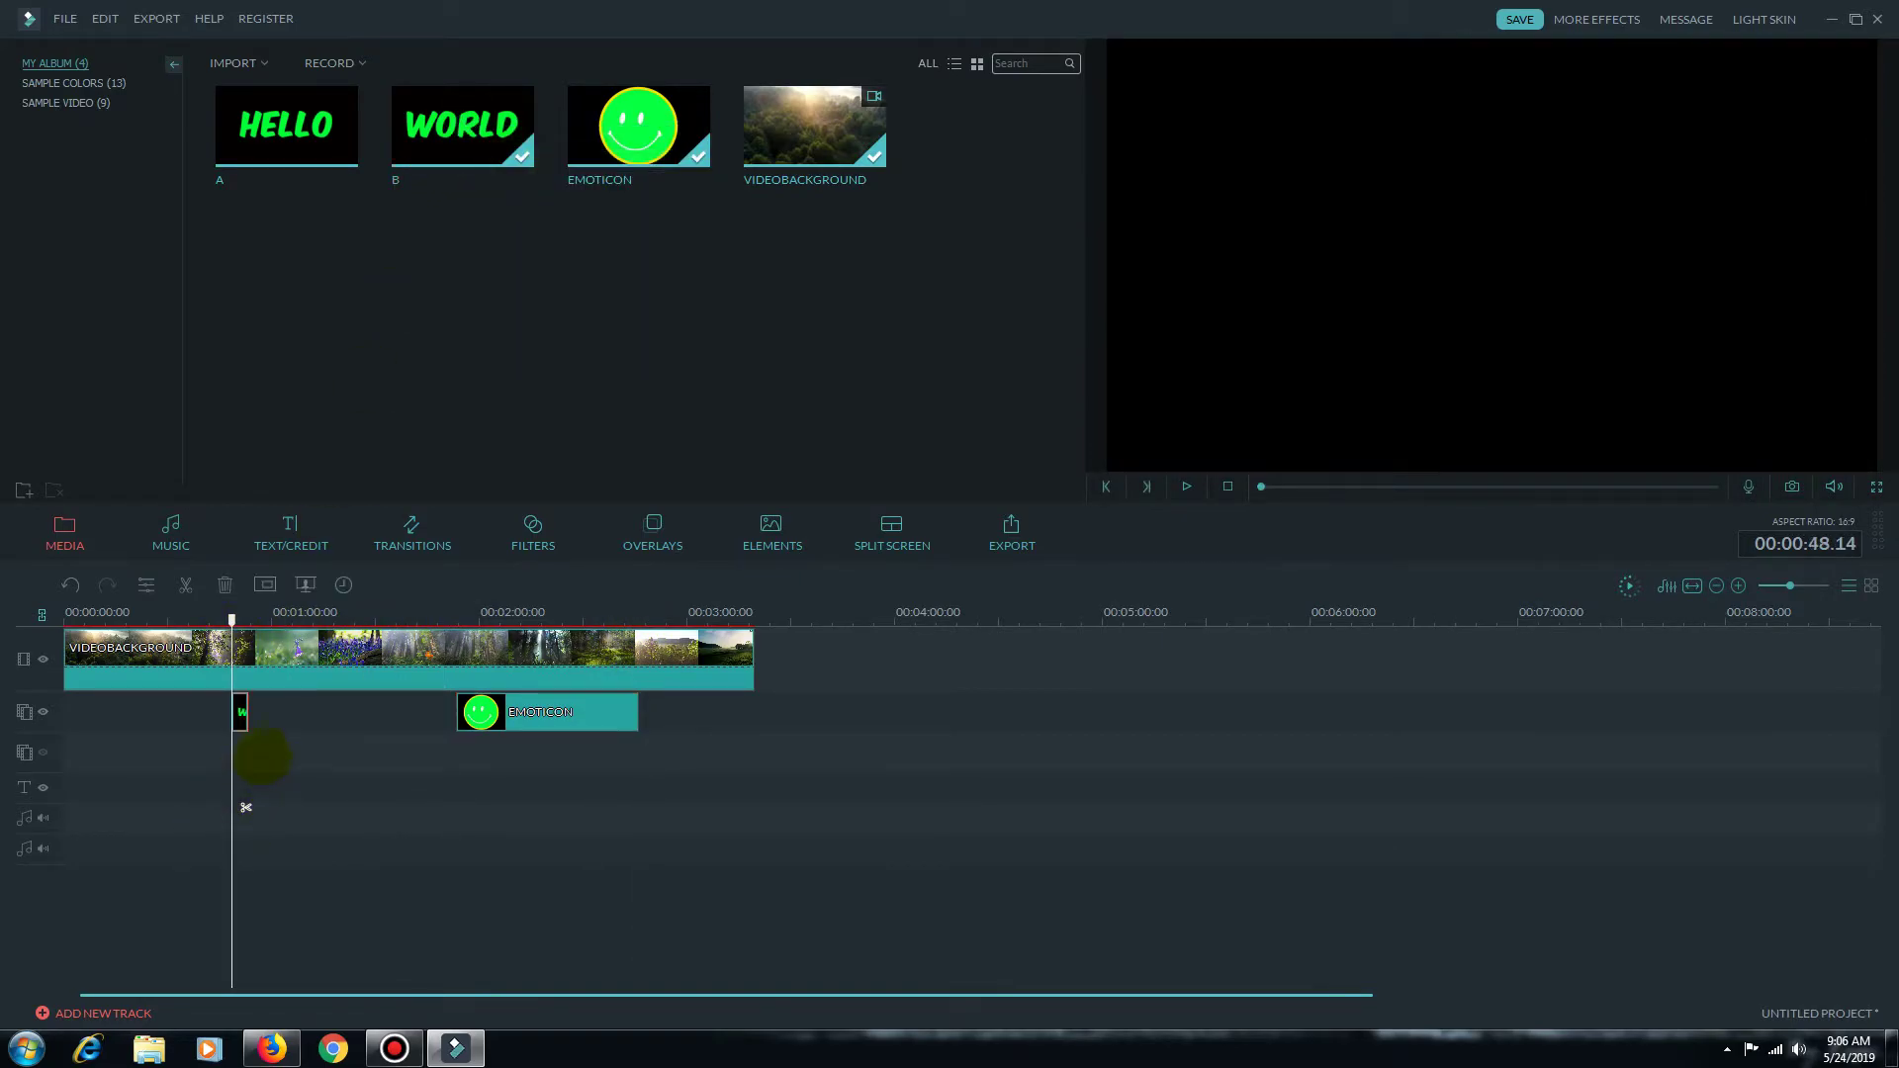
drag(247, 712, 455, 712)
Insert the HELLO image (A) at the beginning of the PIP track and extend it to the start of the WORLD clip
drag(470, 807, 77, 807)
right_click(284, 130)
drag(79, 712, 232, 712)
Trim the VIDEOBACKGROUND clip to end together with the EMOTICON clip, and return the playhead to the timeline start
click(683, 670)
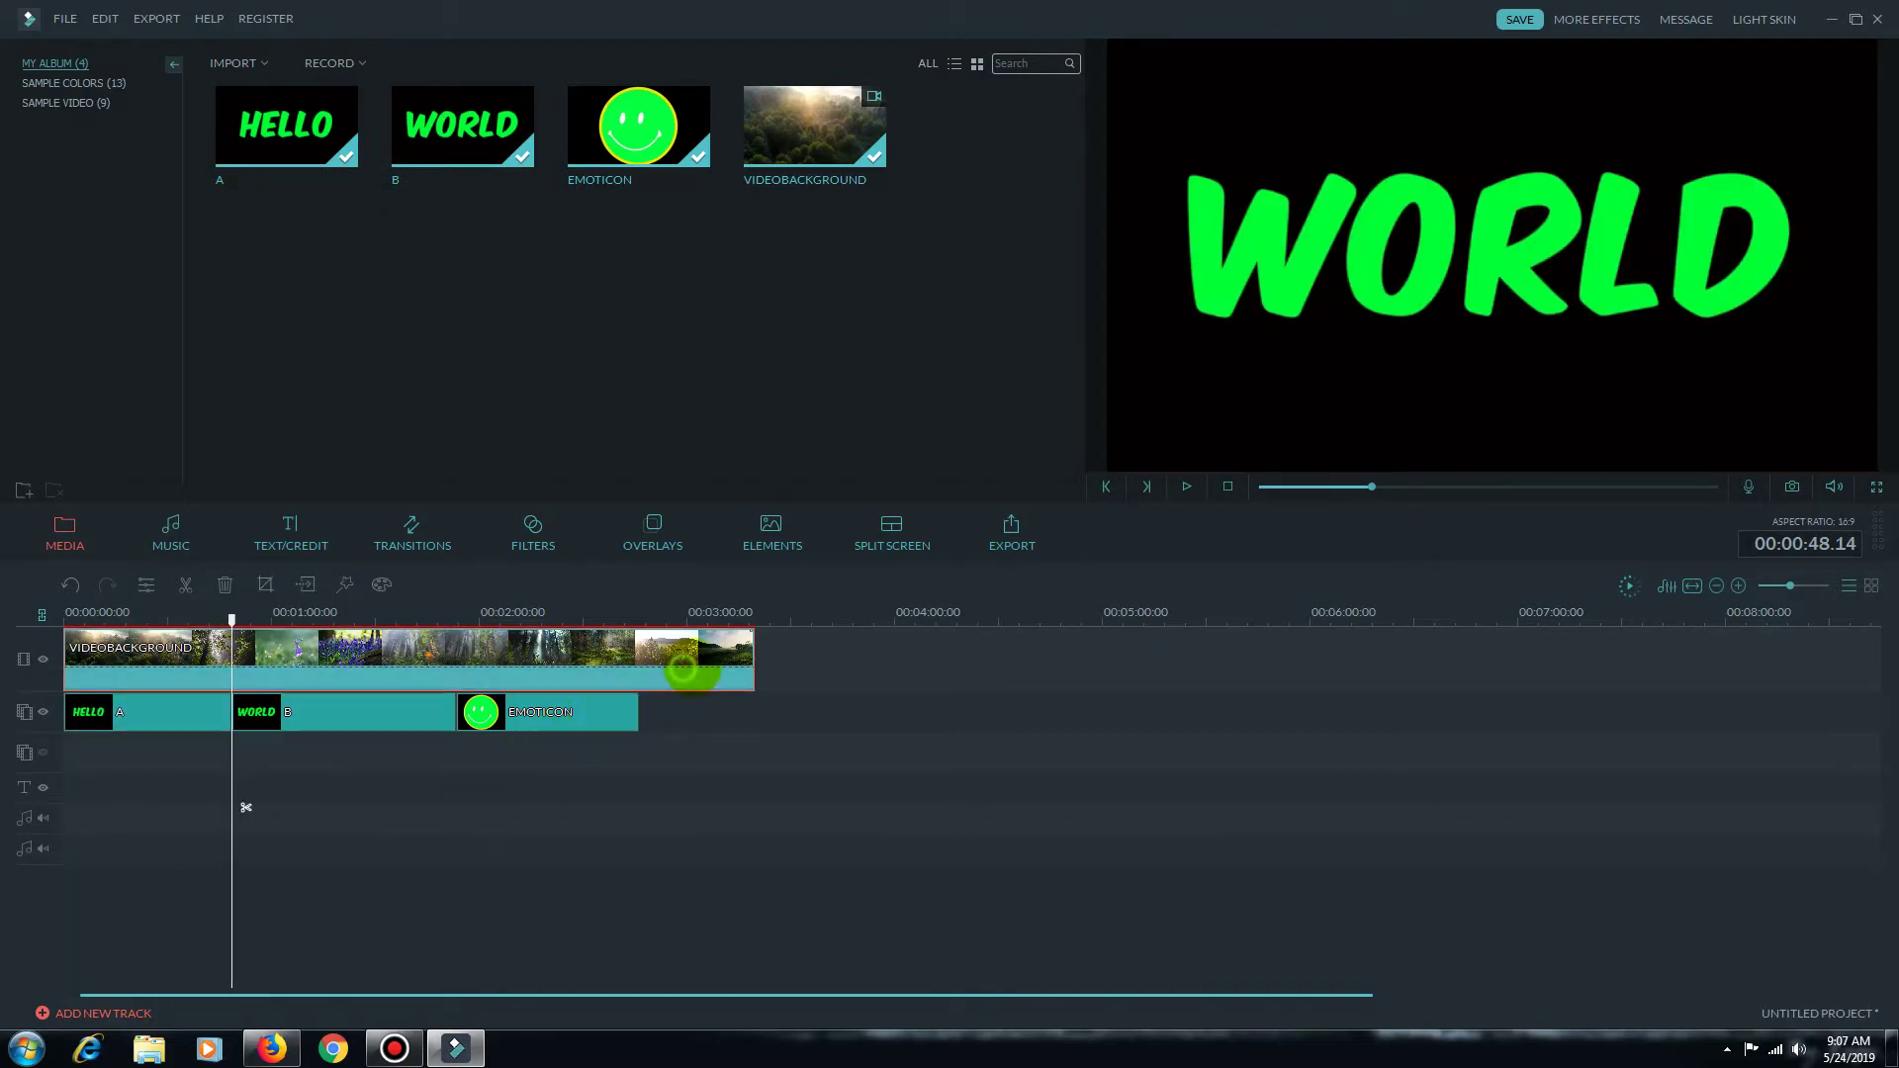
drag(754, 658, 639, 658)
click(216, 876)
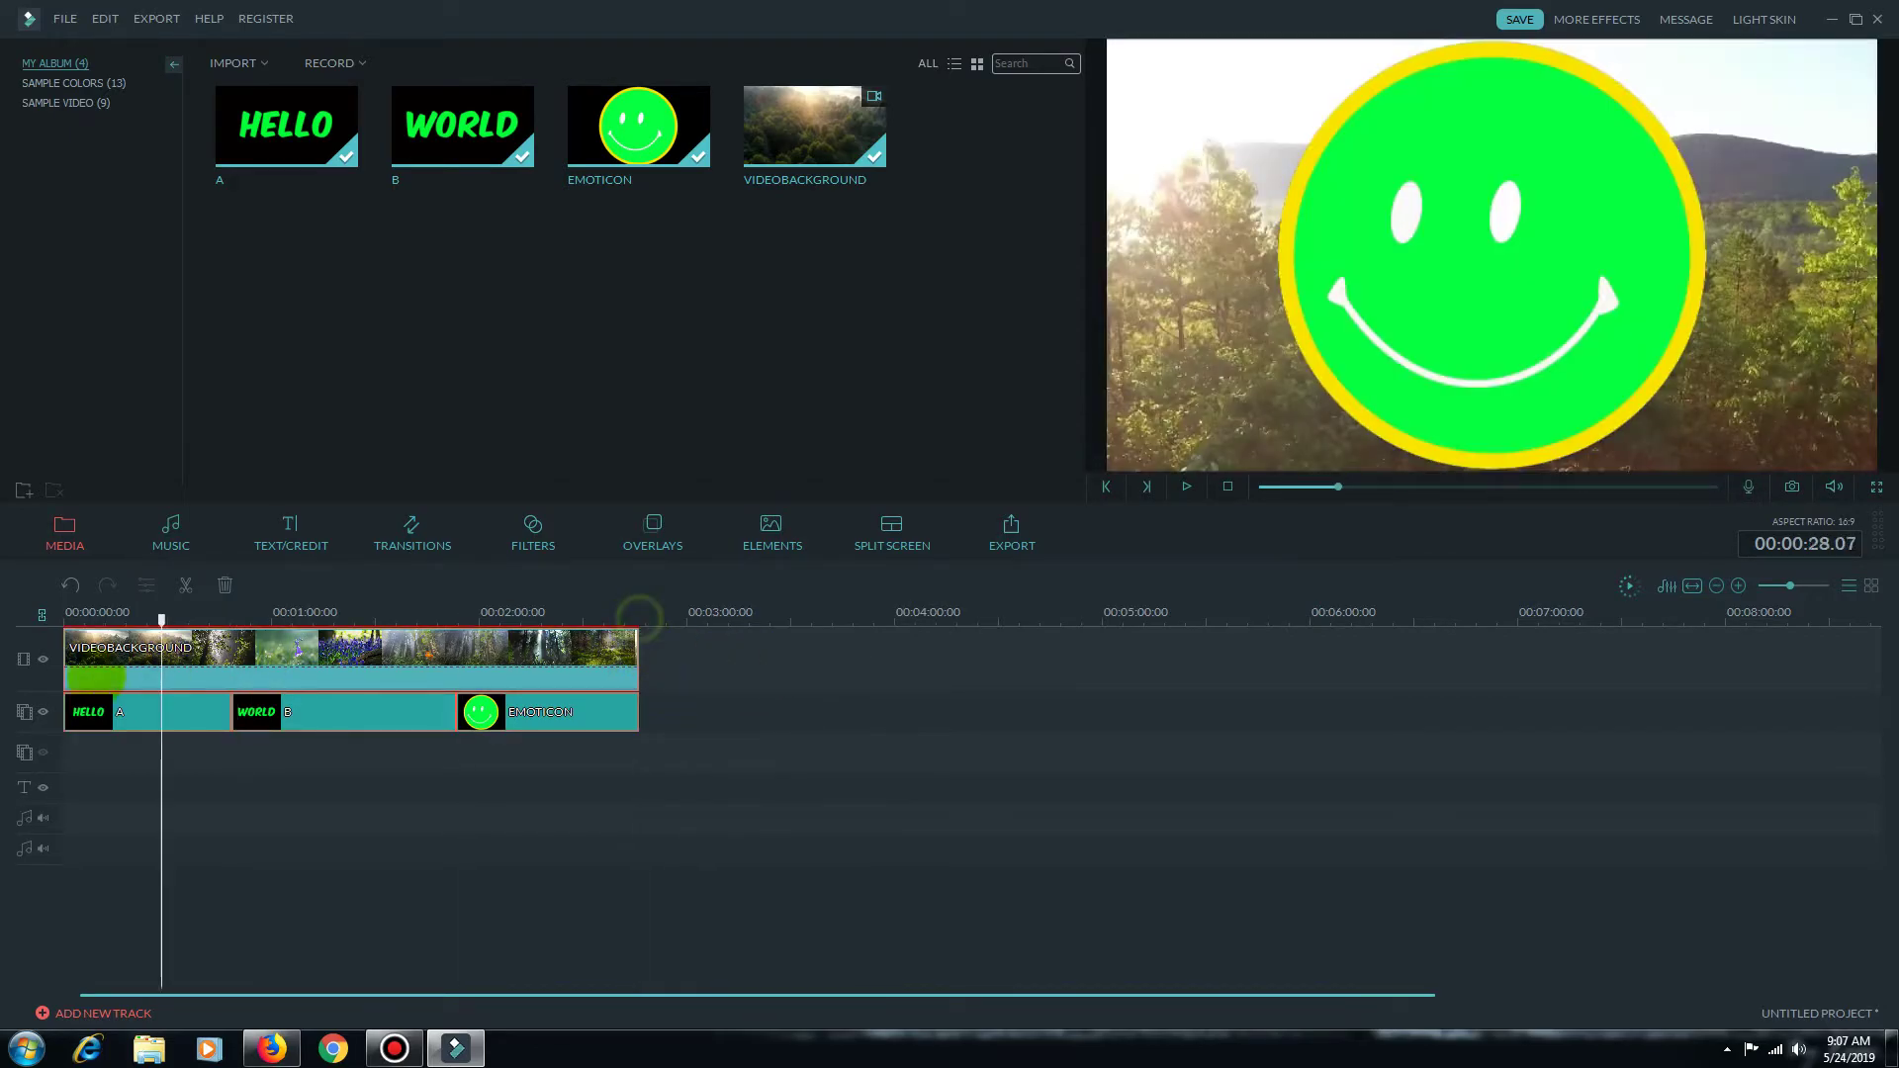
key(Home)
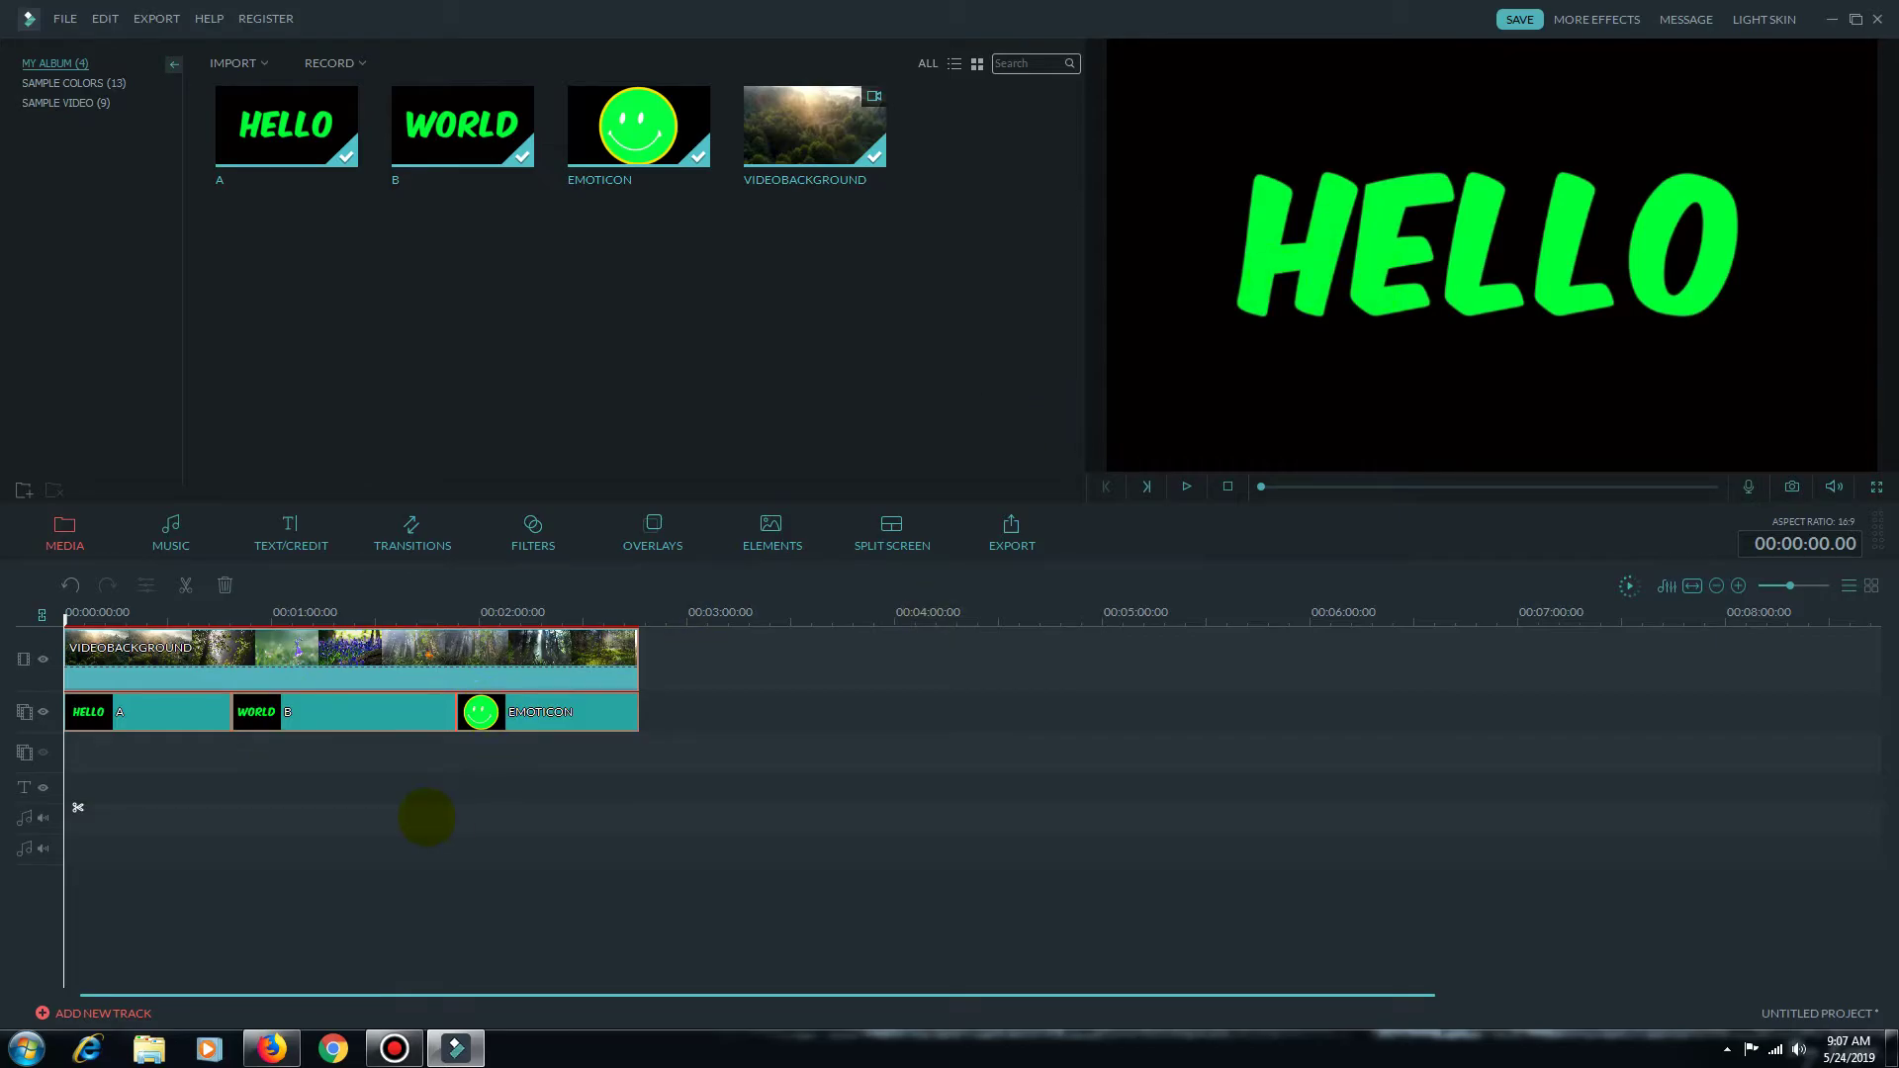
Apply the Green Screen effect to the HELLO clip, making the green of its text transparent at intensity level 100
right_click(174, 722)
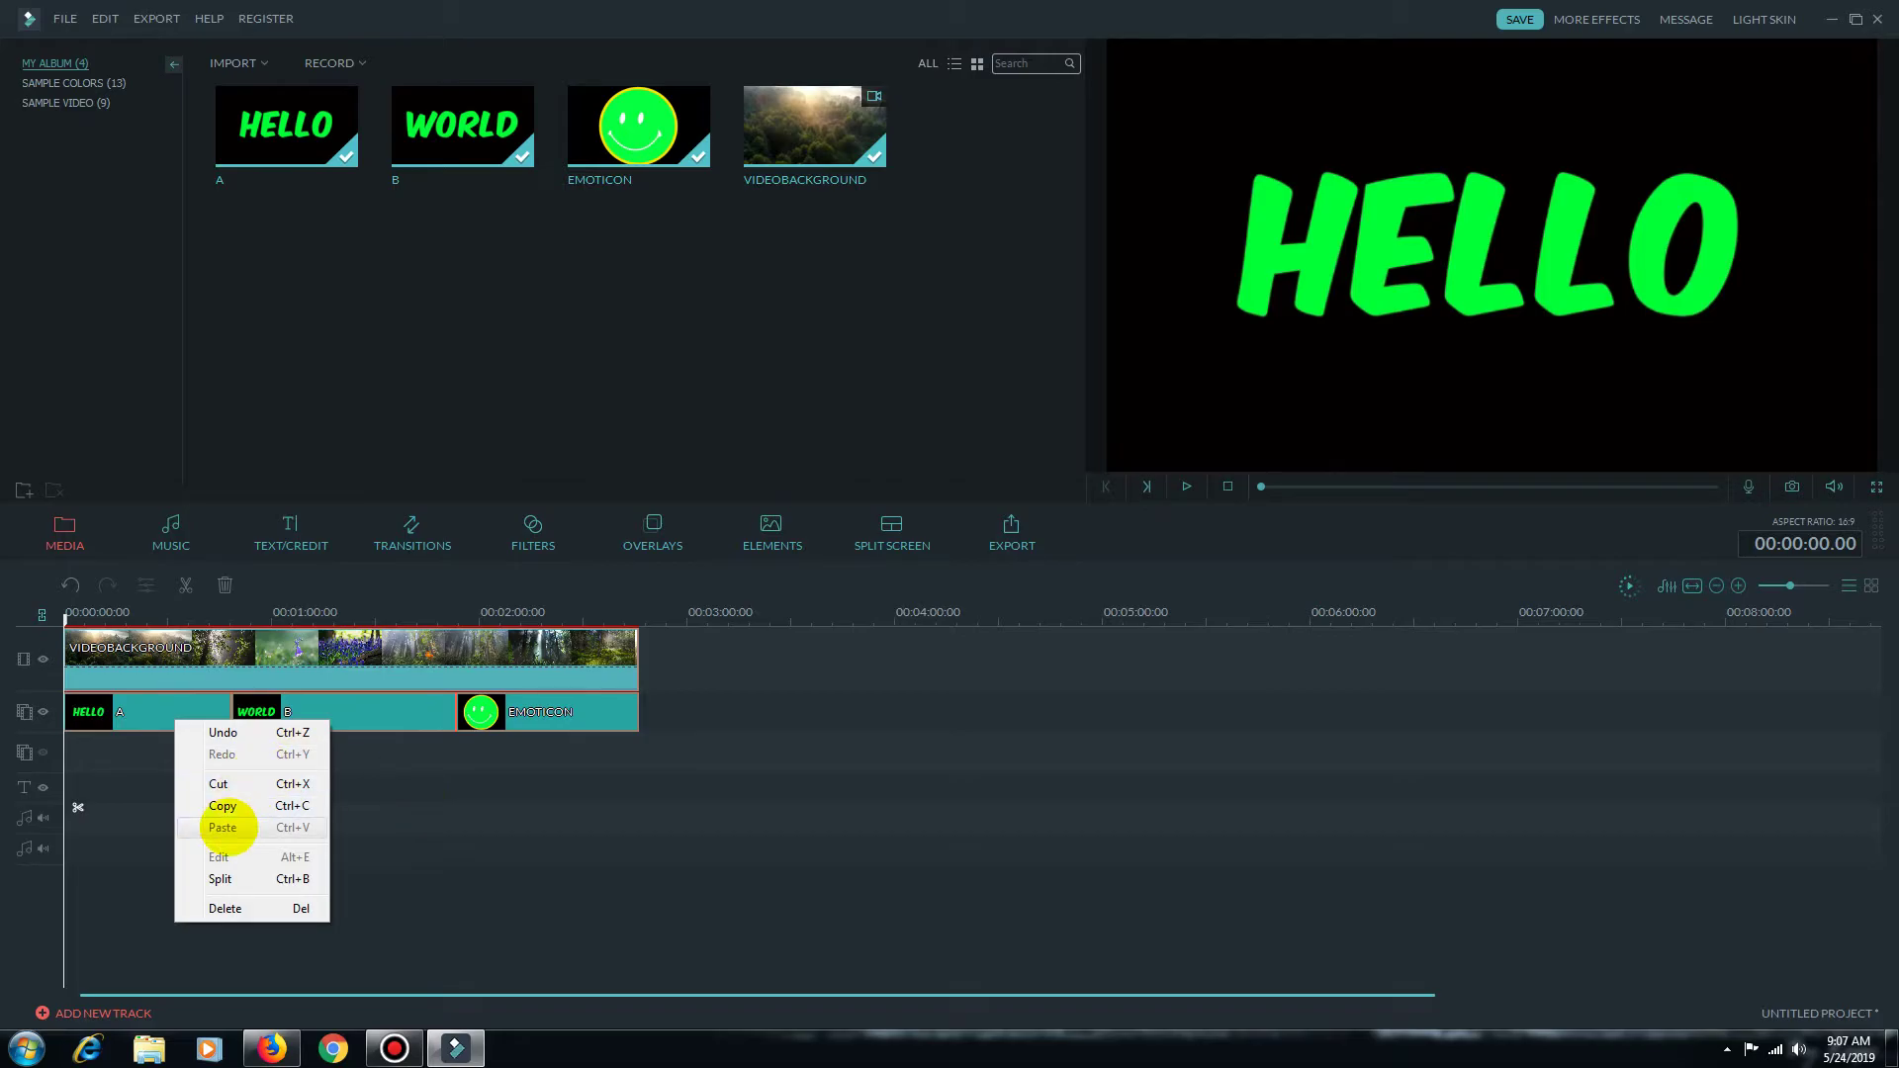
click(166, 709)
right_click(167, 708)
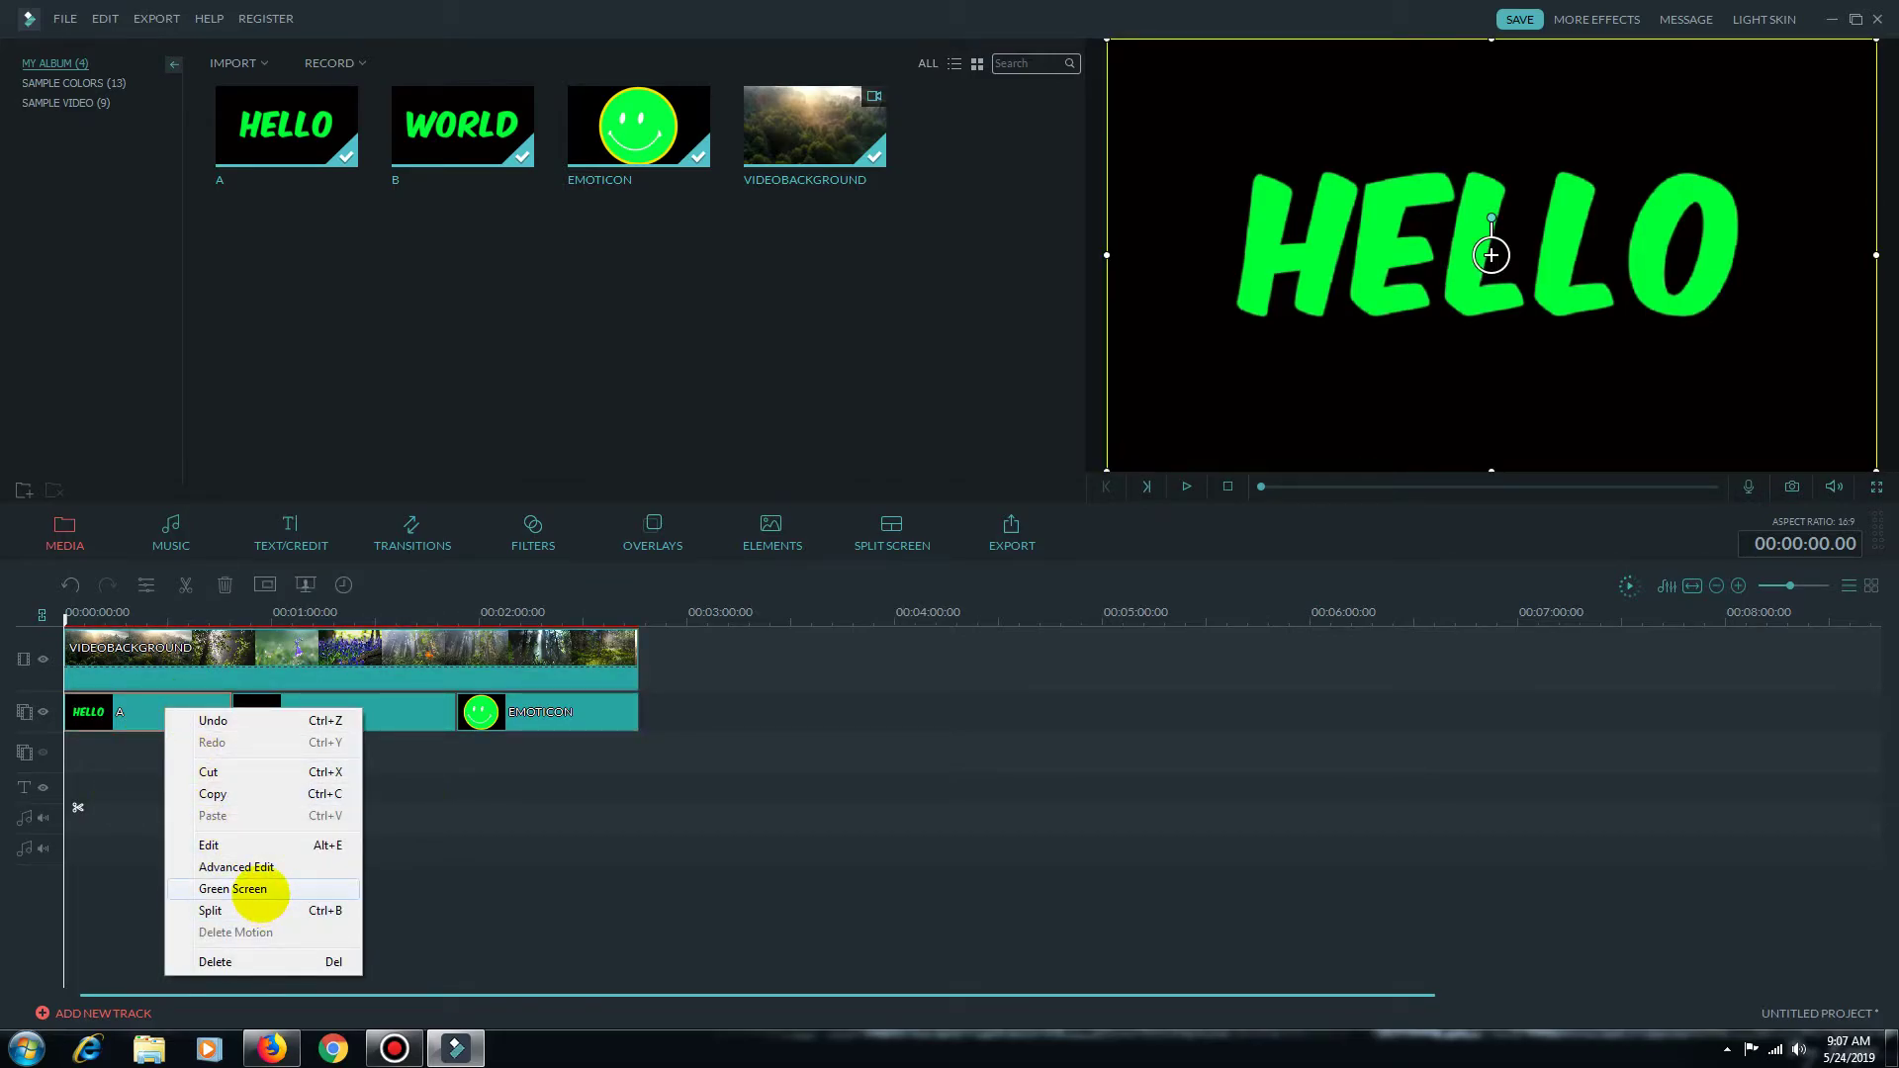
click(260, 889)
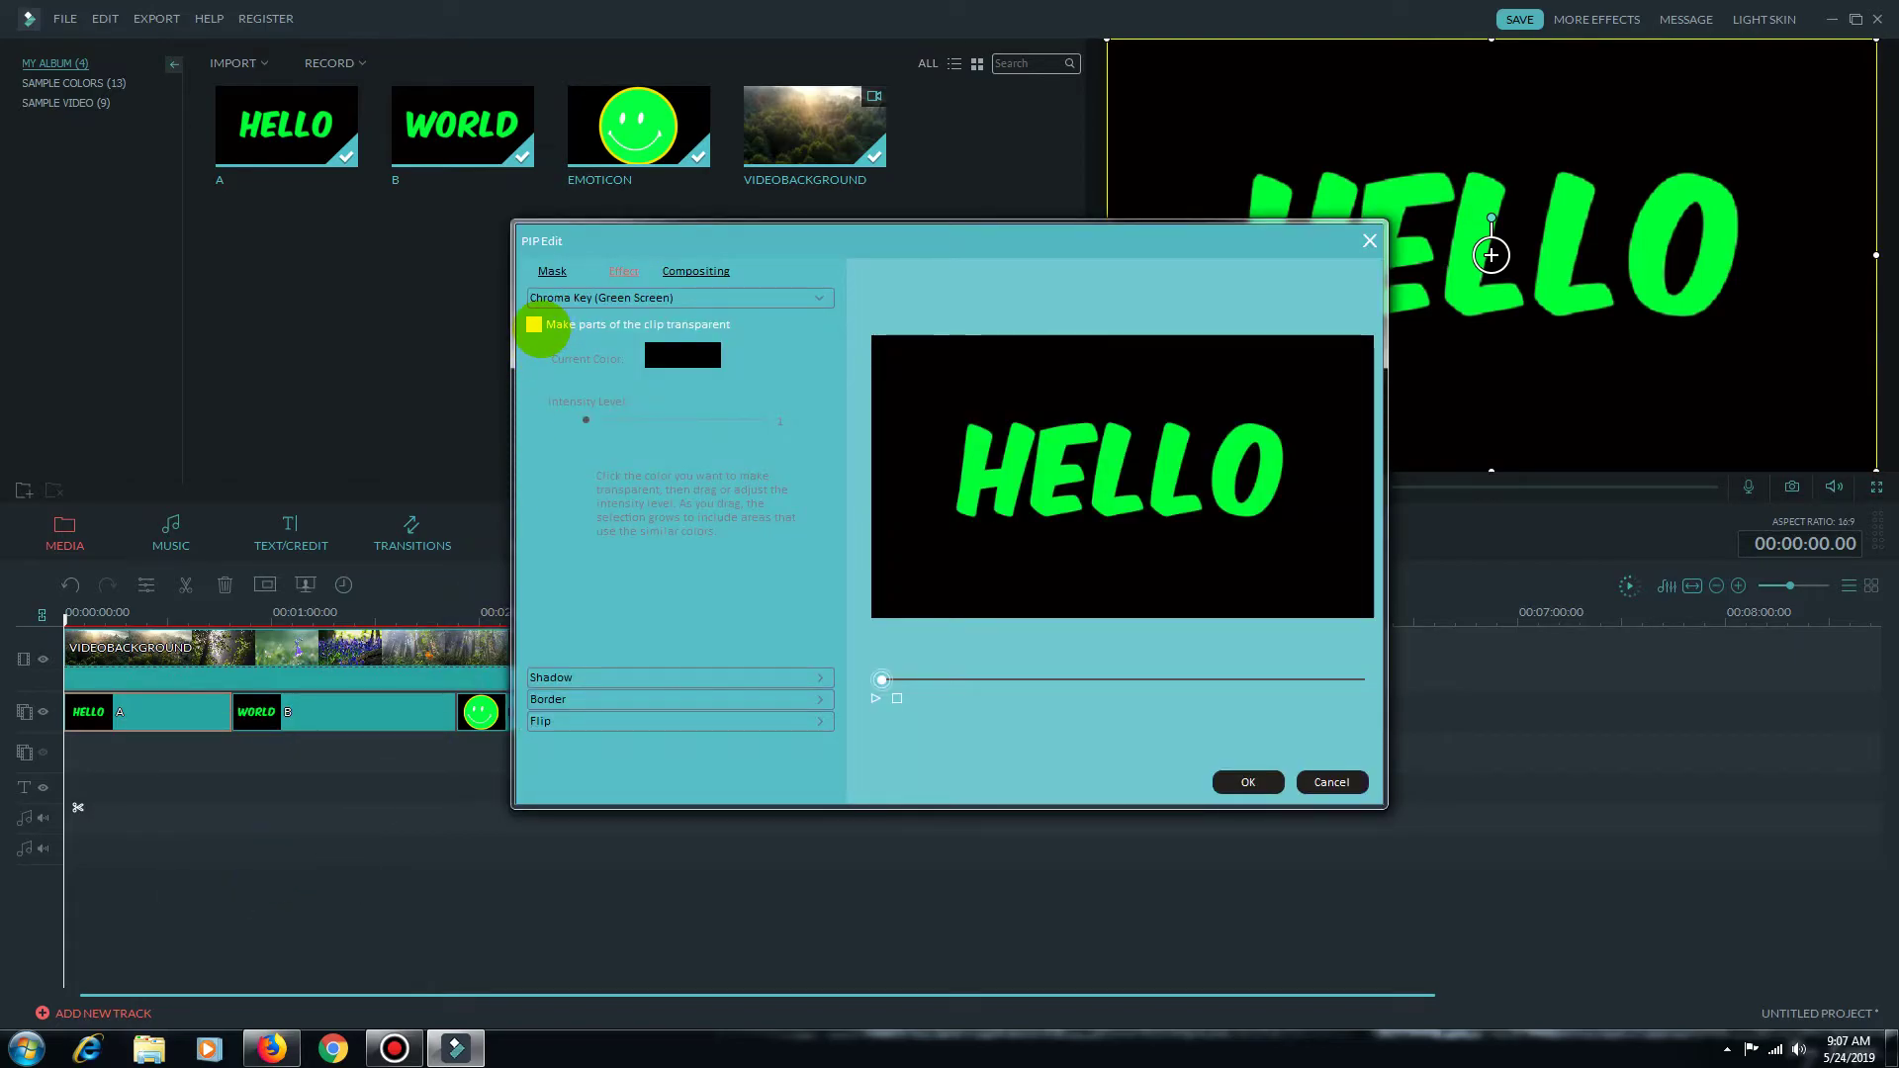
click(535, 324)
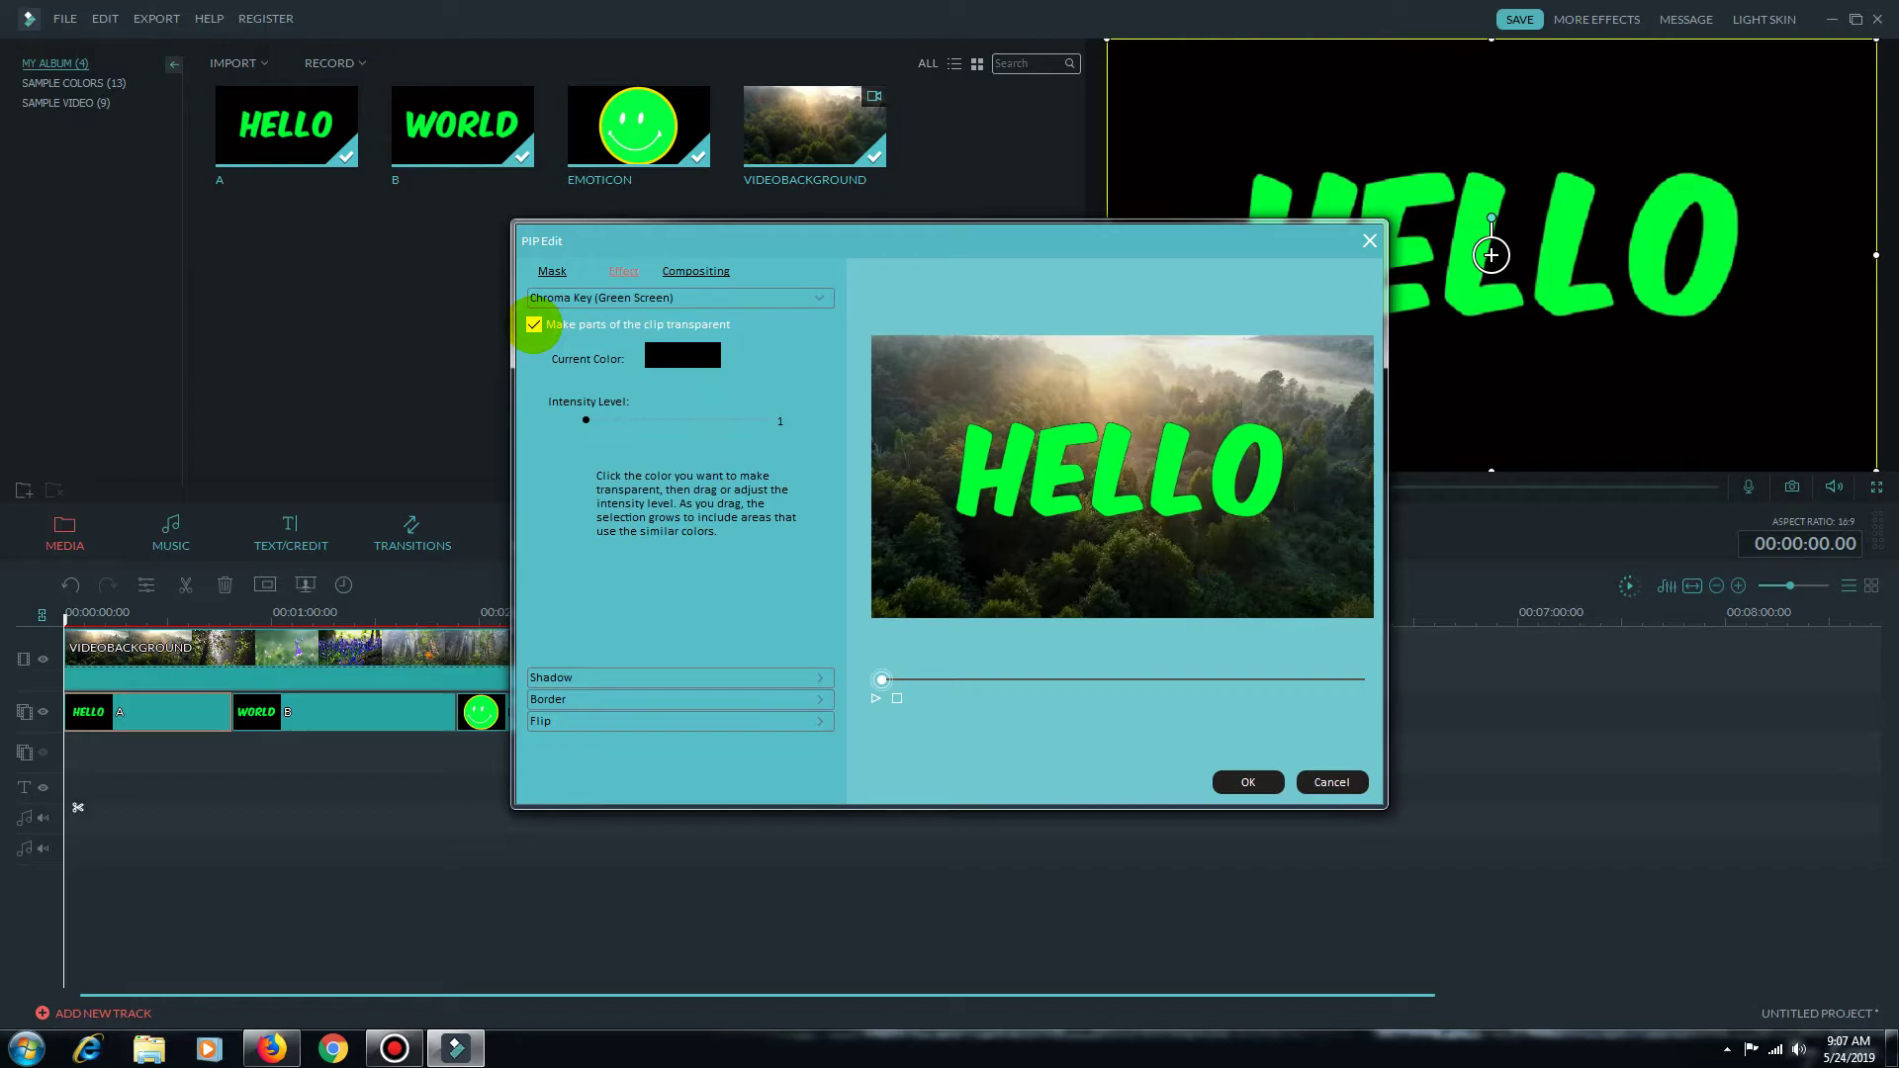
click(971, 476)
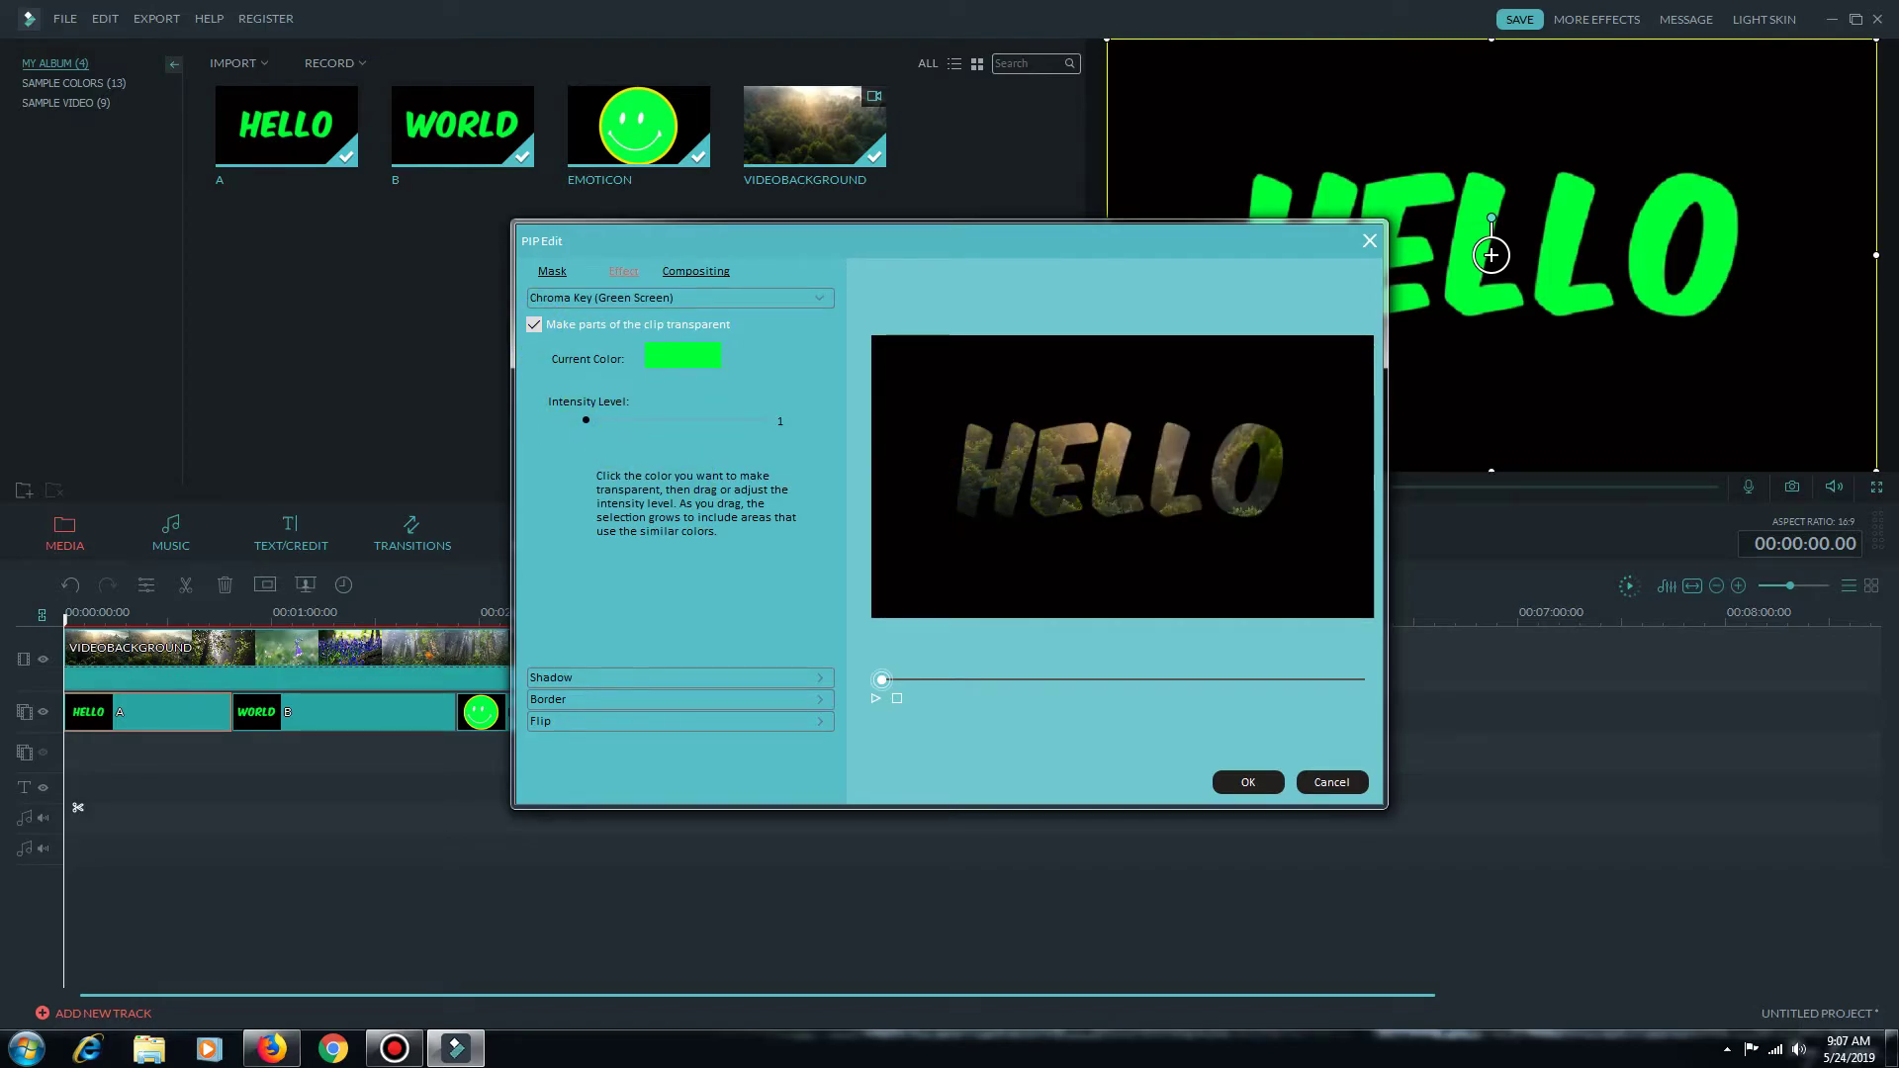
drag(586, 419, 757, 419)
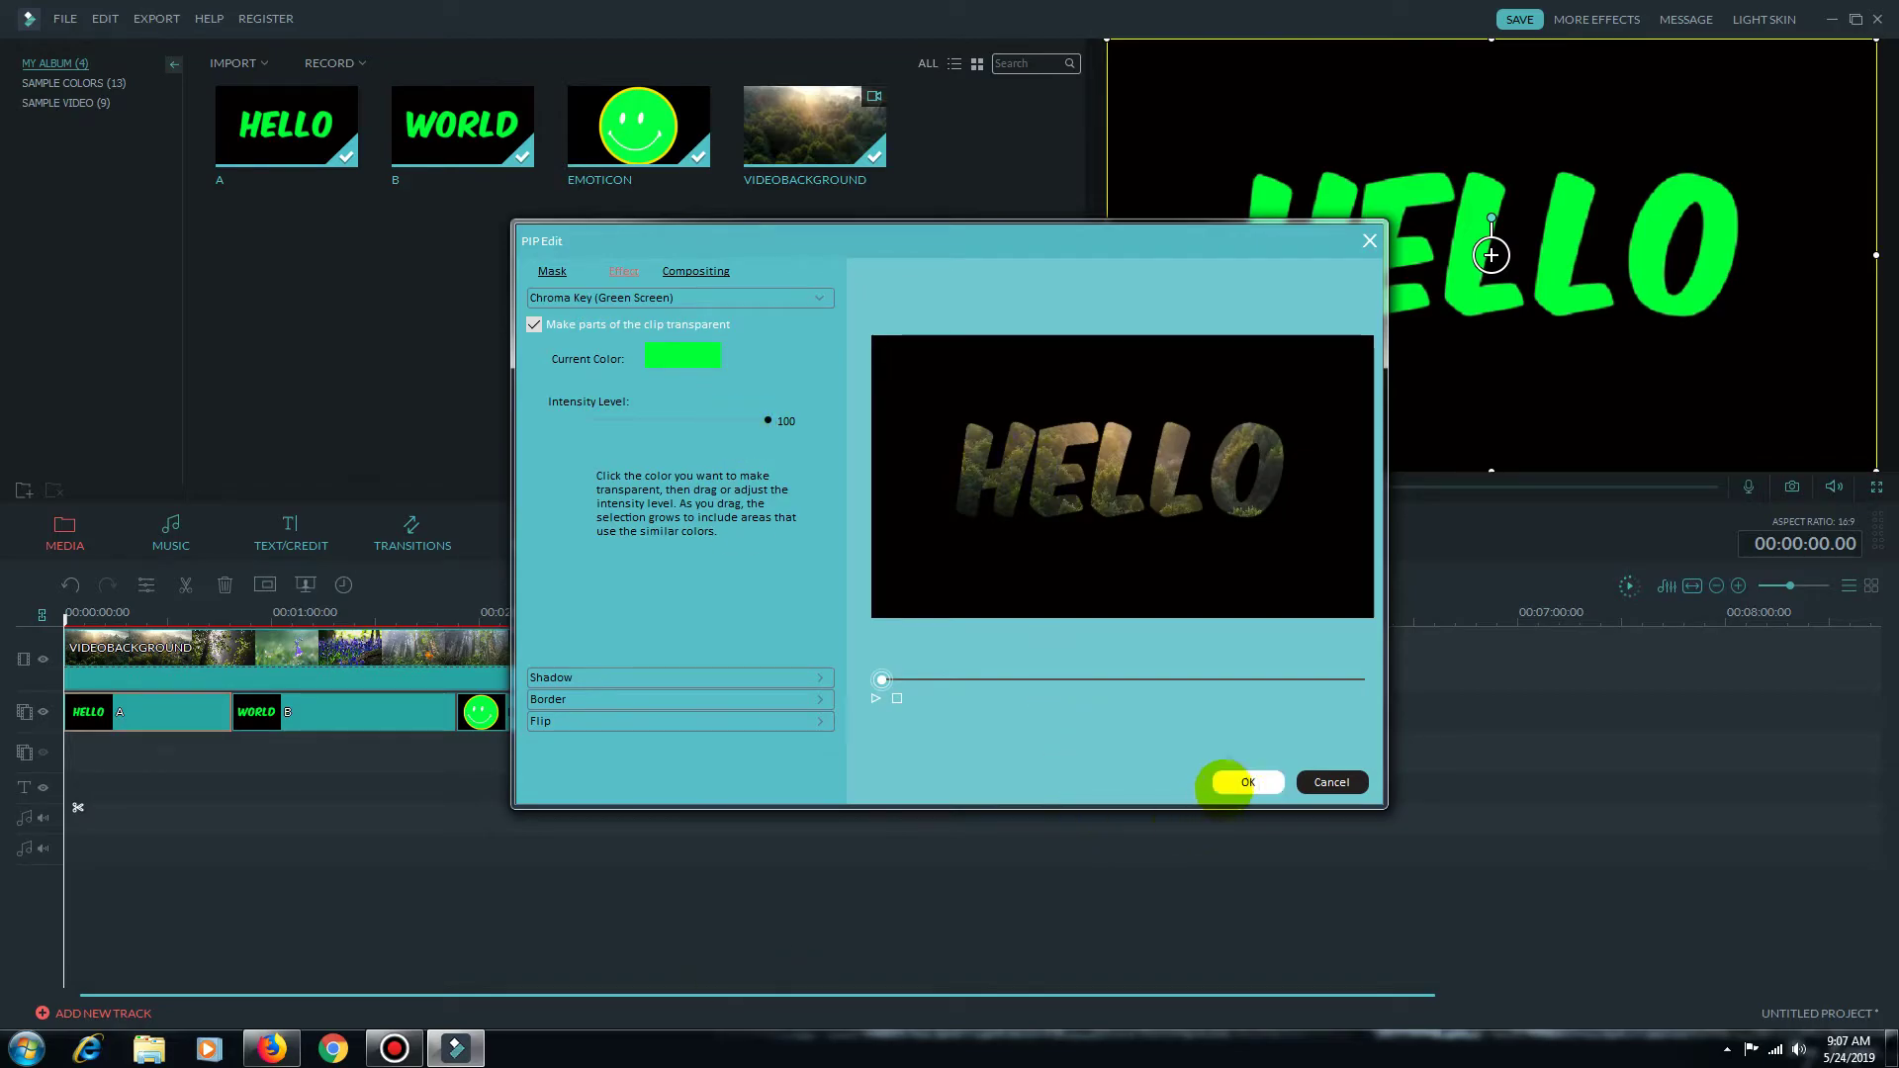
click(1242, 783)
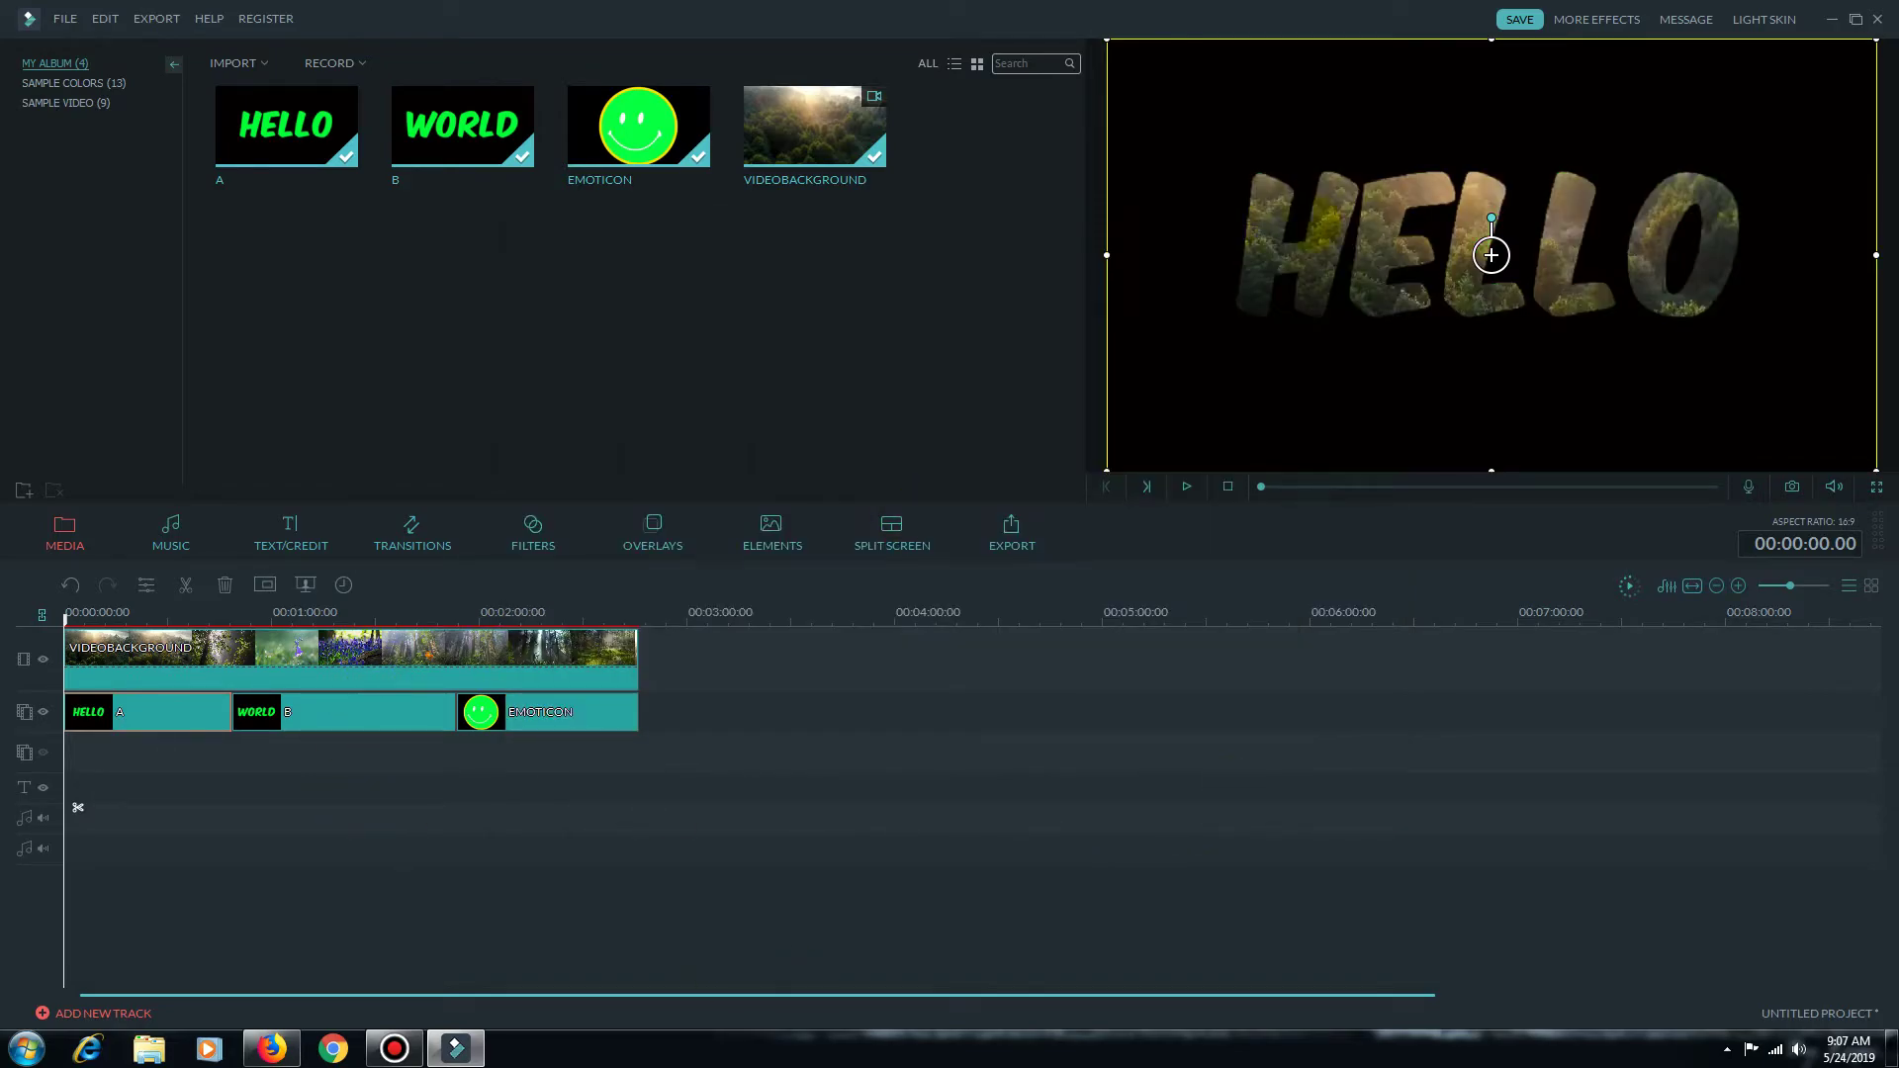
Apply the Green Screen effect to the WORLD clip, making the green of its letters transparent at intensity level 100
click(319, 713)
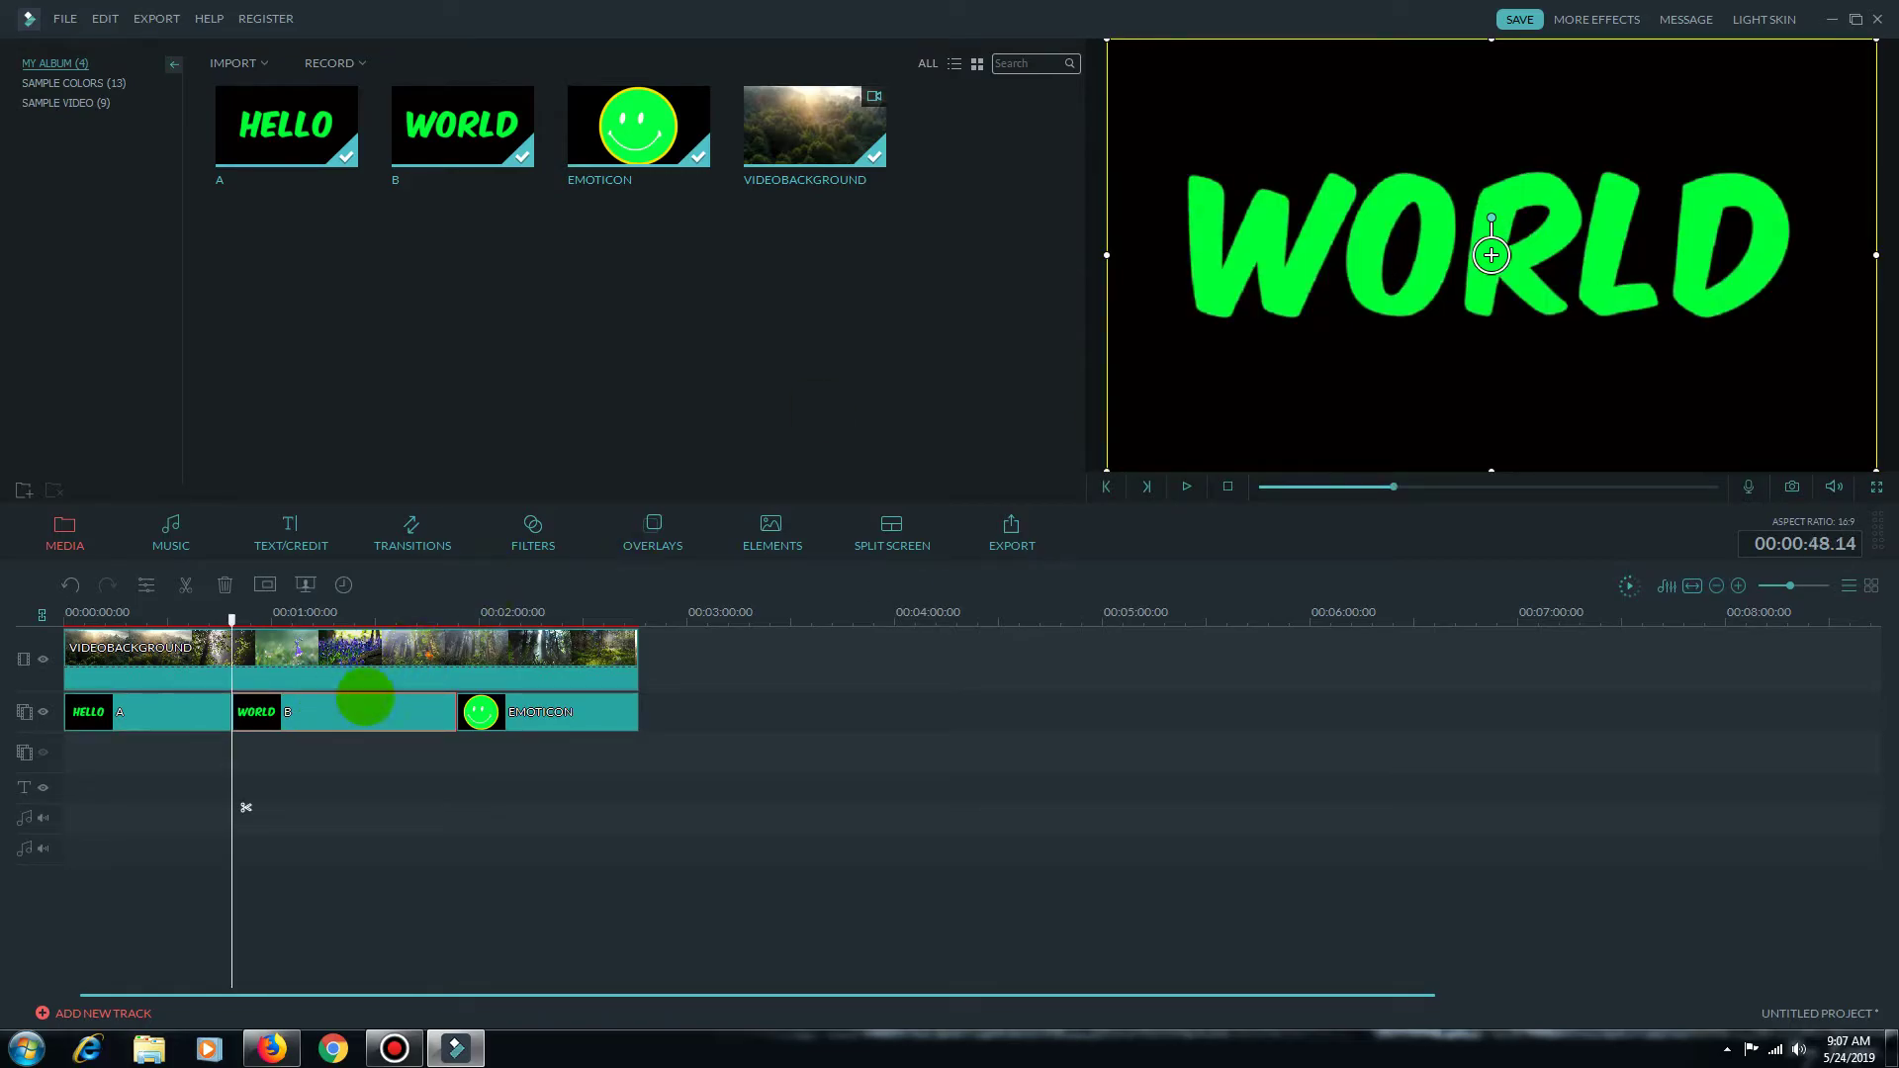
right_click(365, 712)
click(430, 901)
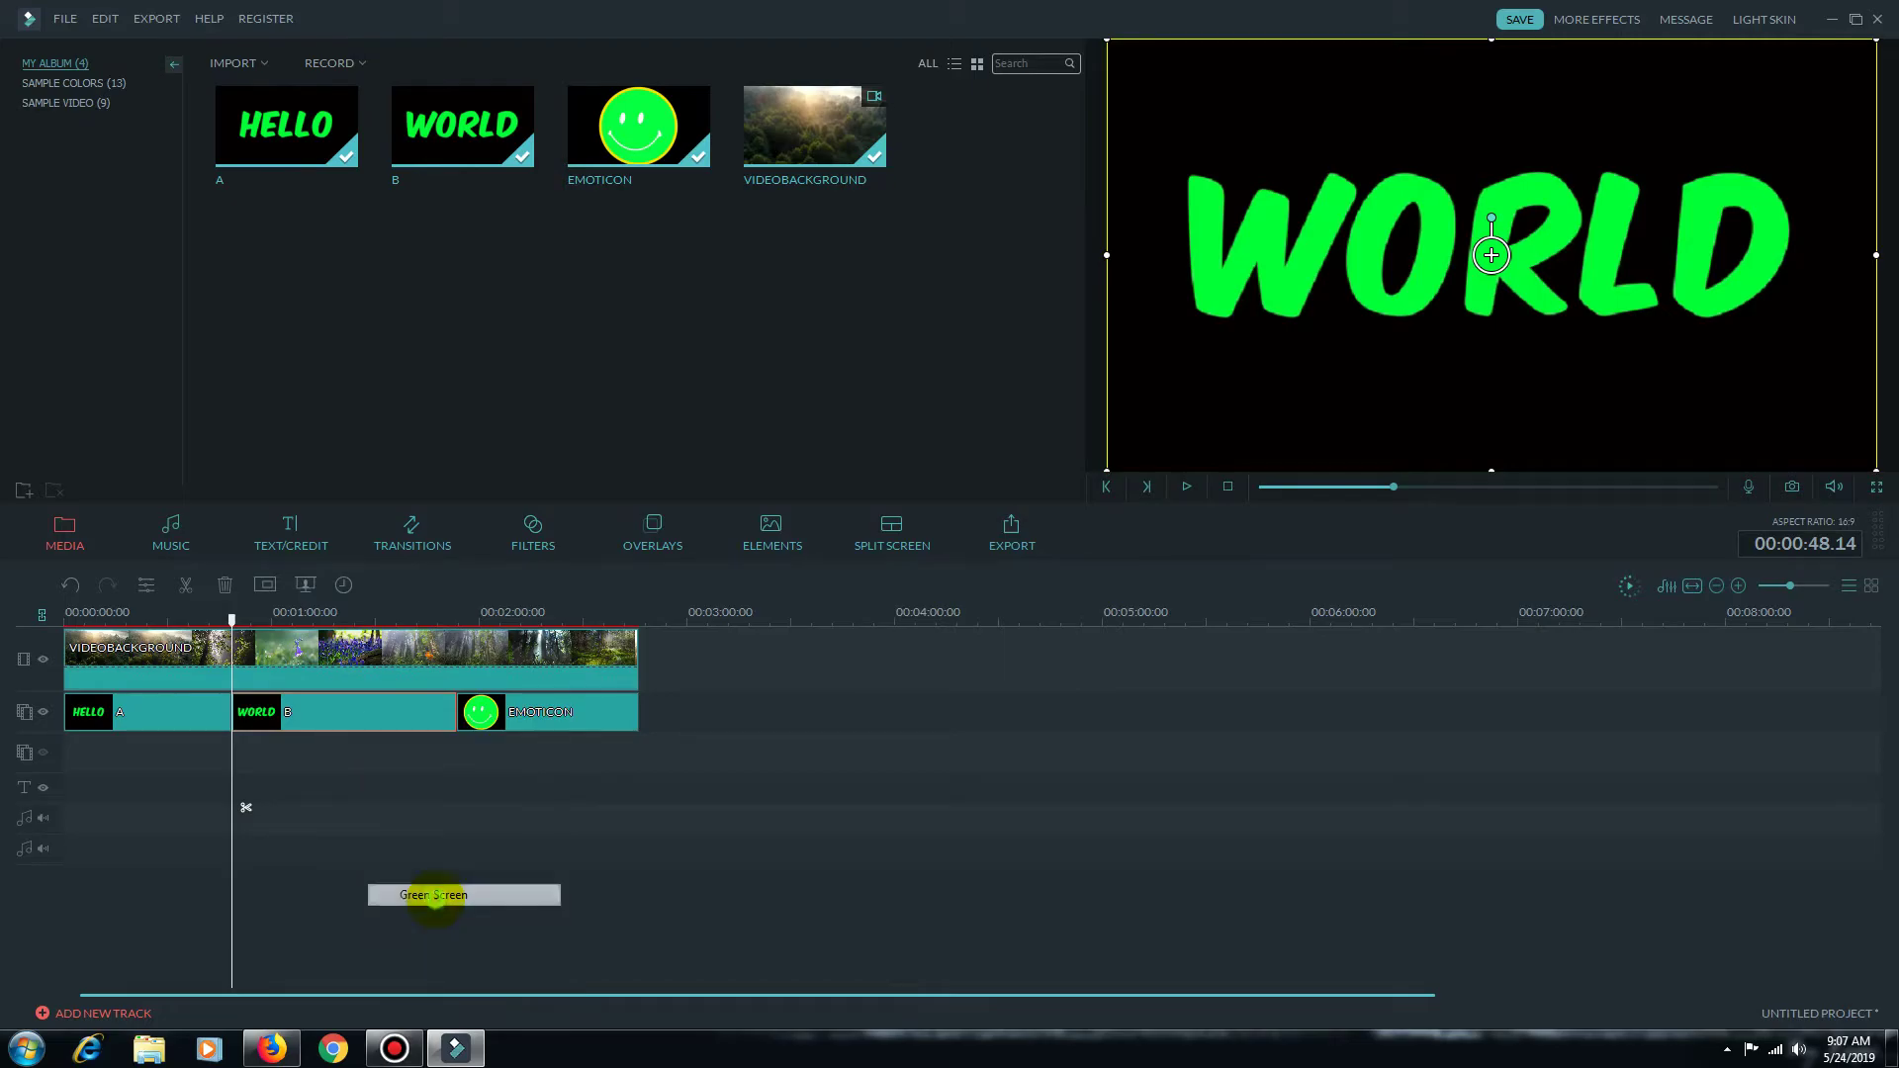
click(534, 324)
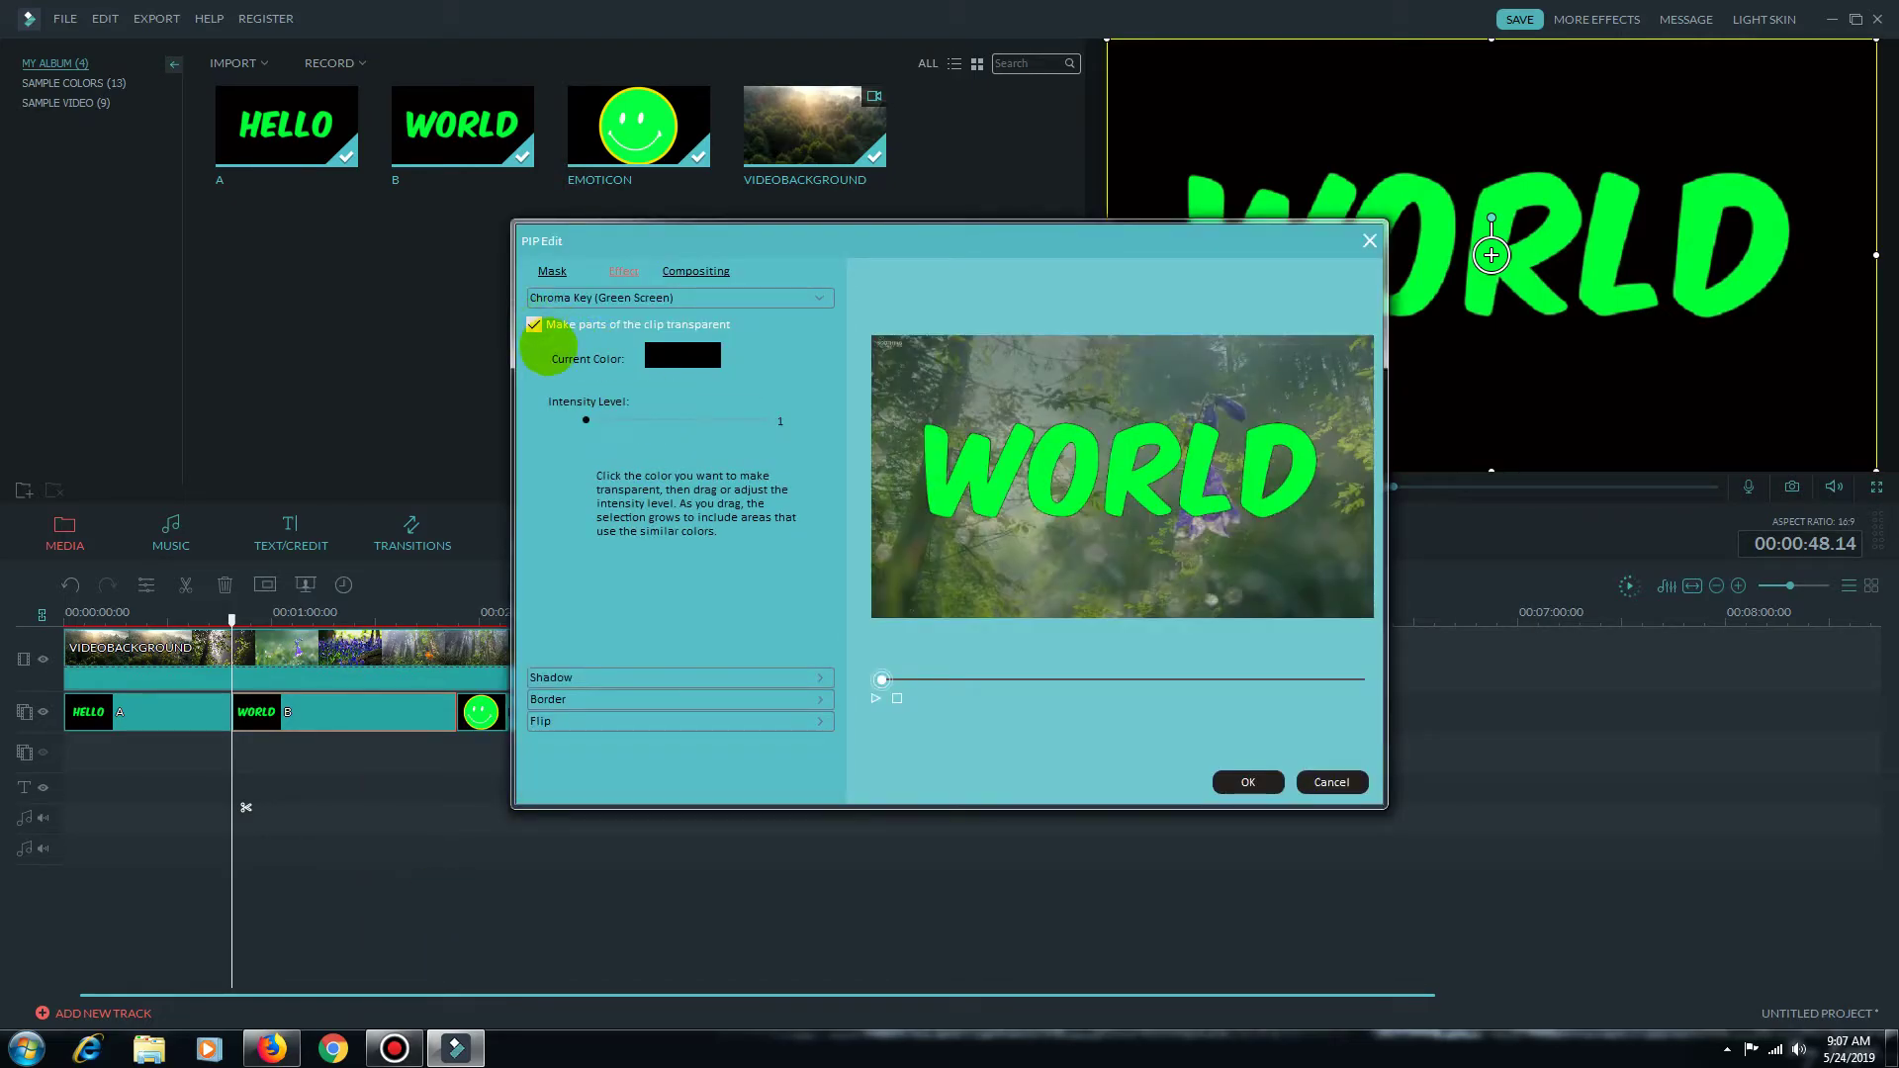
click(930, 475)
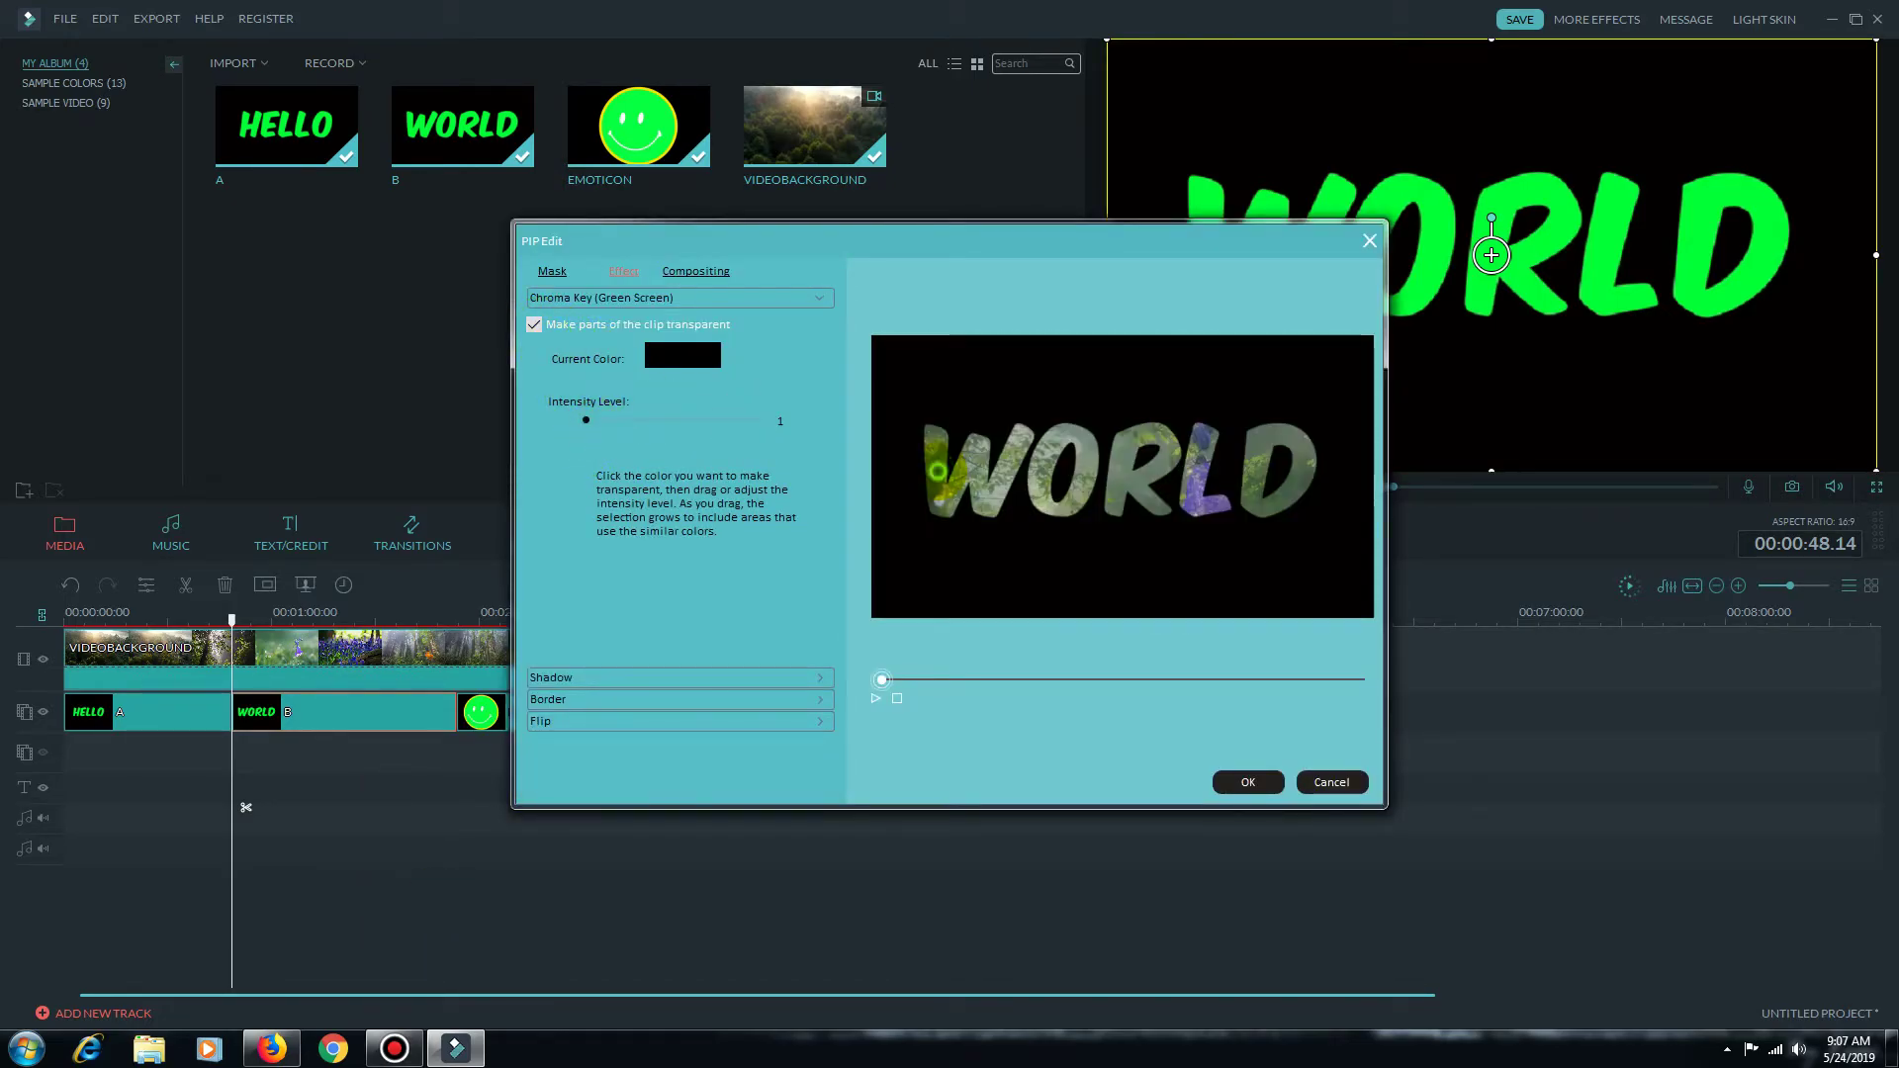
drag(586, 420, 834, 402)
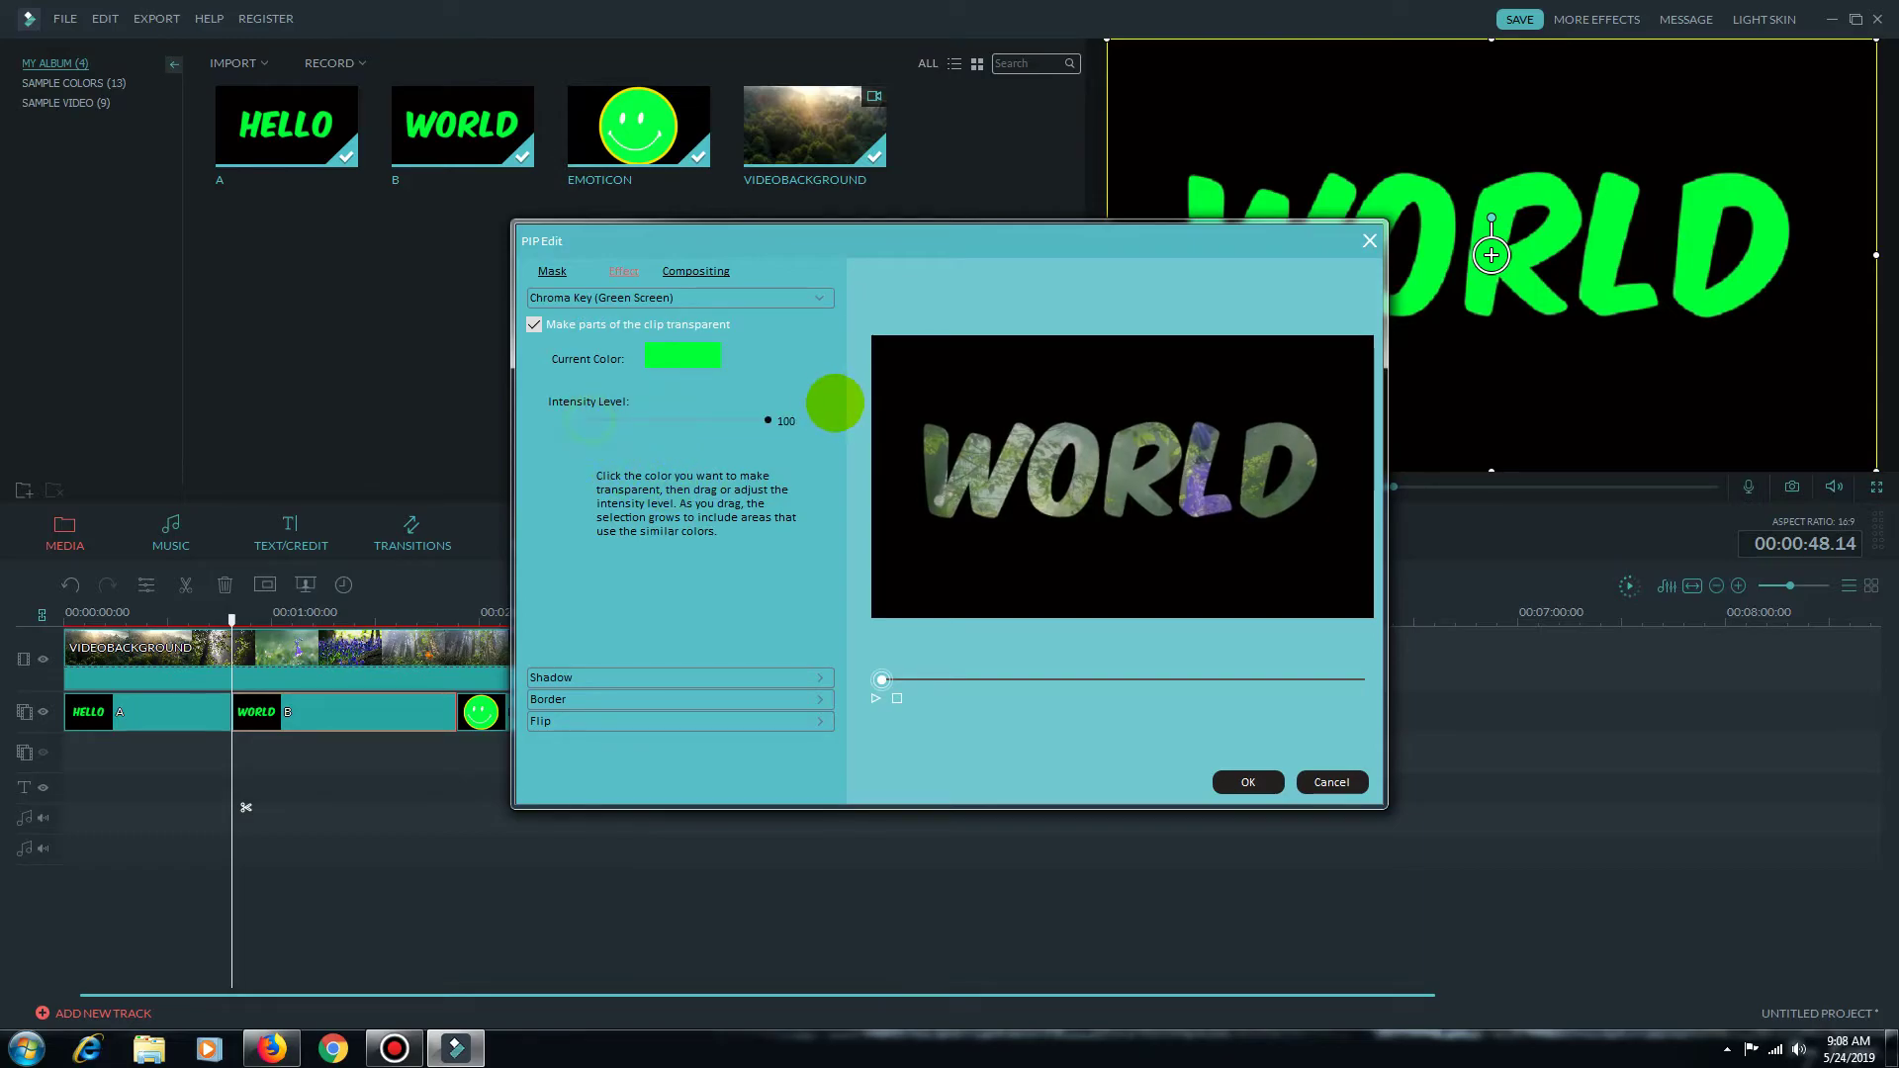
click(1244, 779)
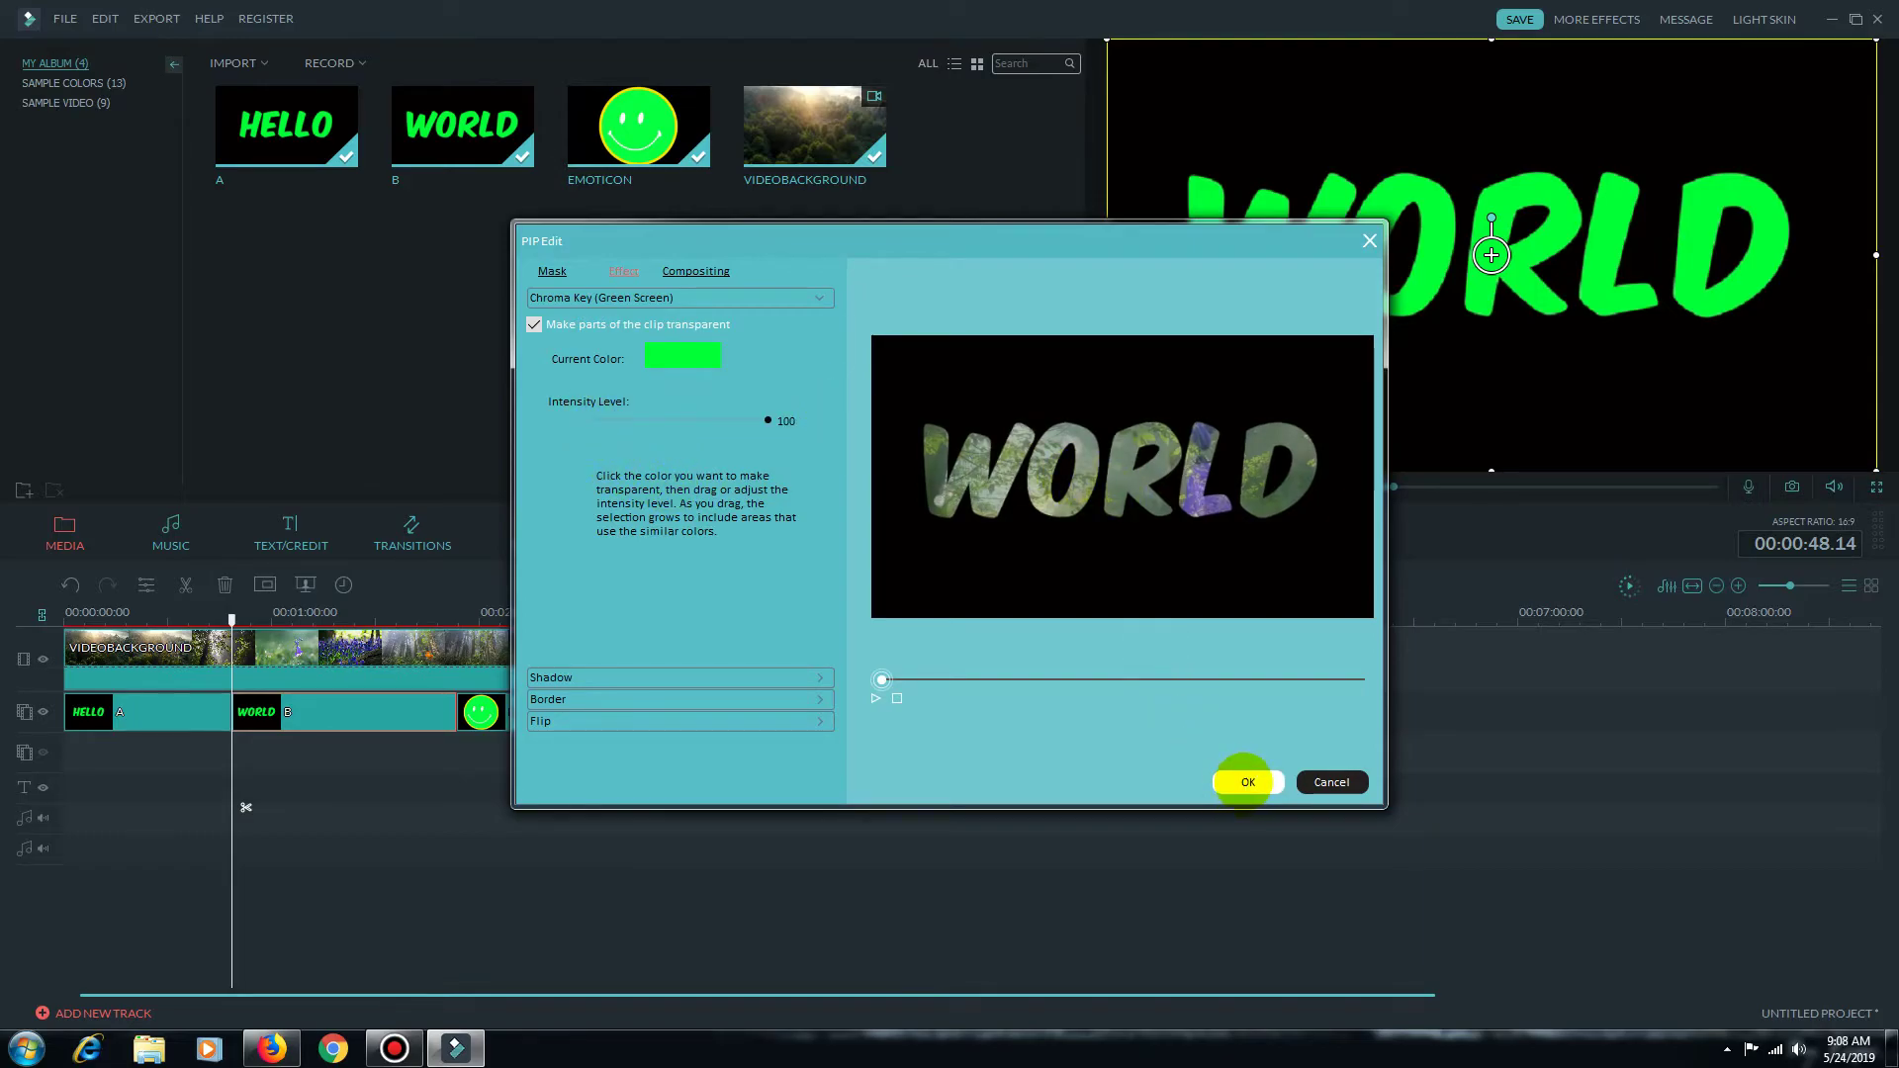
Shrink the EMOTICON clip in the preview and move it to about the vertical middle of the frame
click(550, 710)
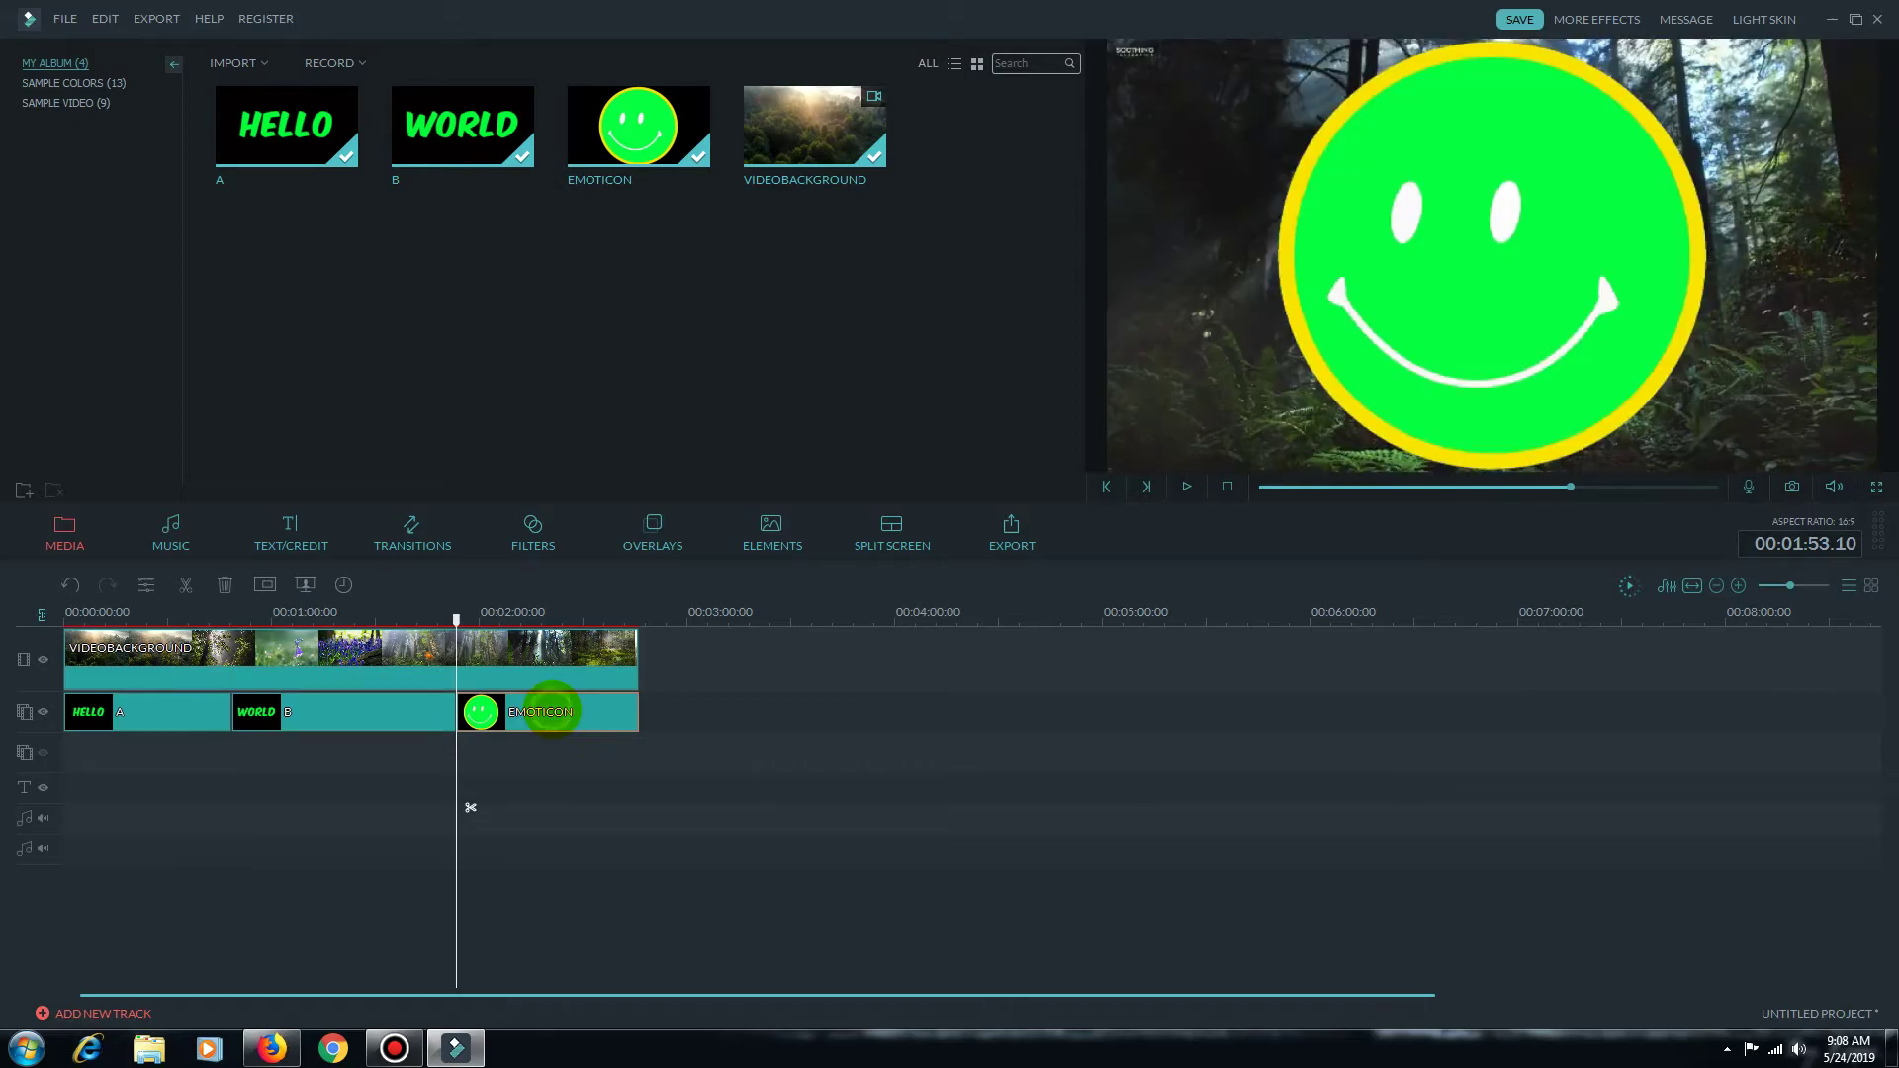
drag(1276, 38, 1365, 136)
drag(1462, 304, 1468, 249)
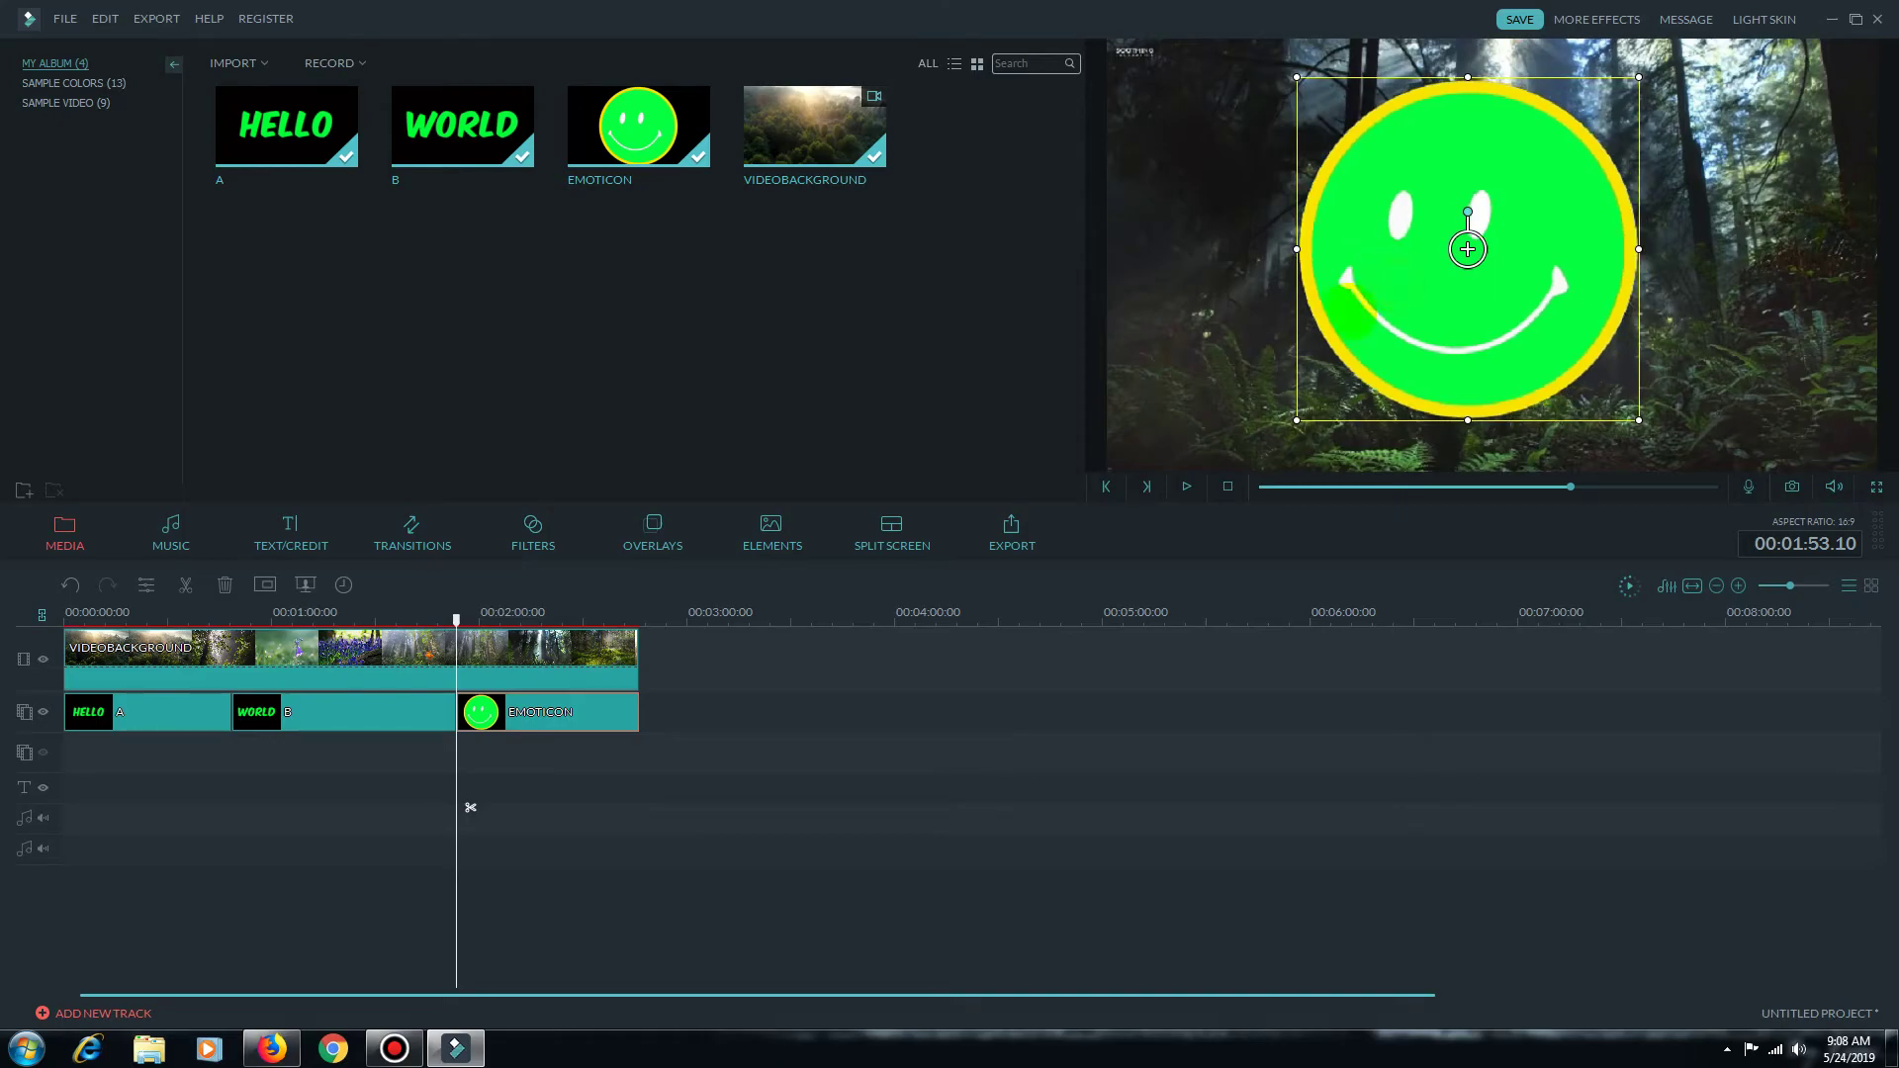
Apply the Green Screen effect to the EMOTICON clip, making the green of the face transparent at intensity level 3
right_click(574, 704)
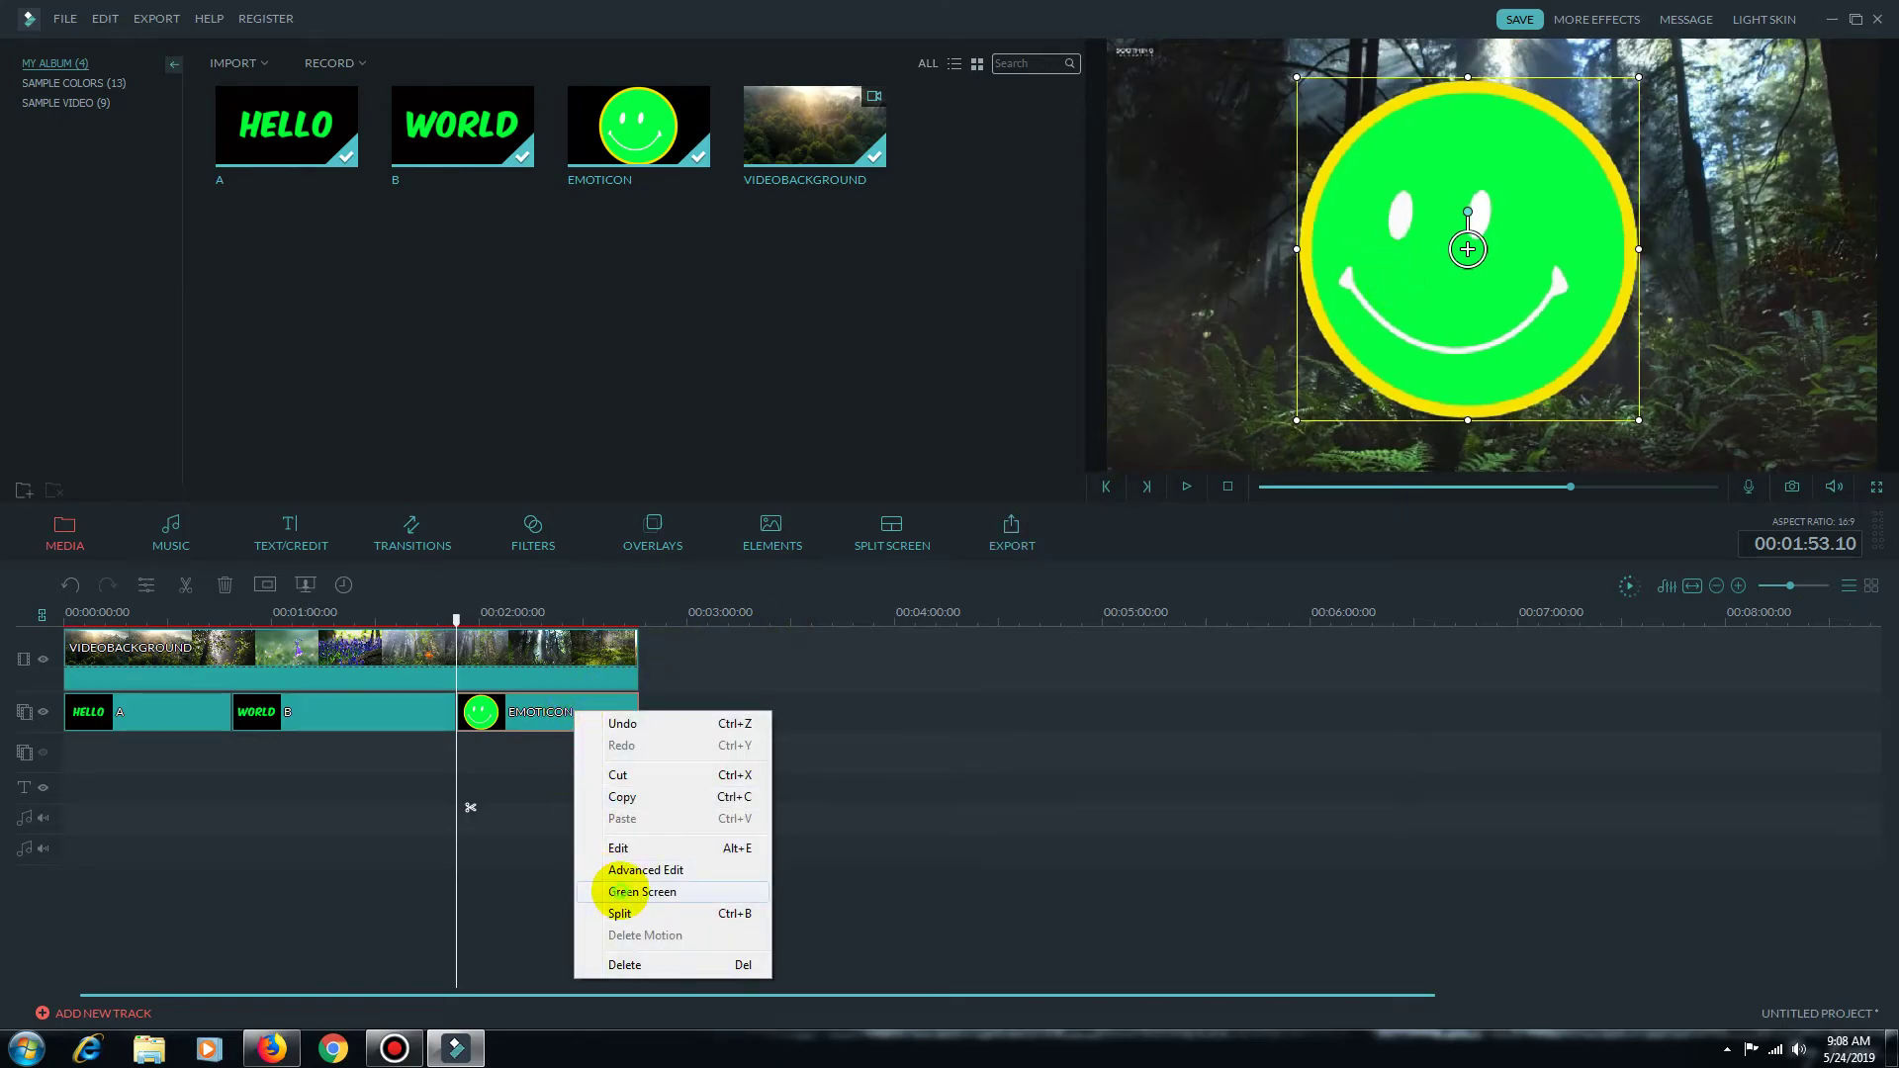
click(619, 885)
click(535, 324)
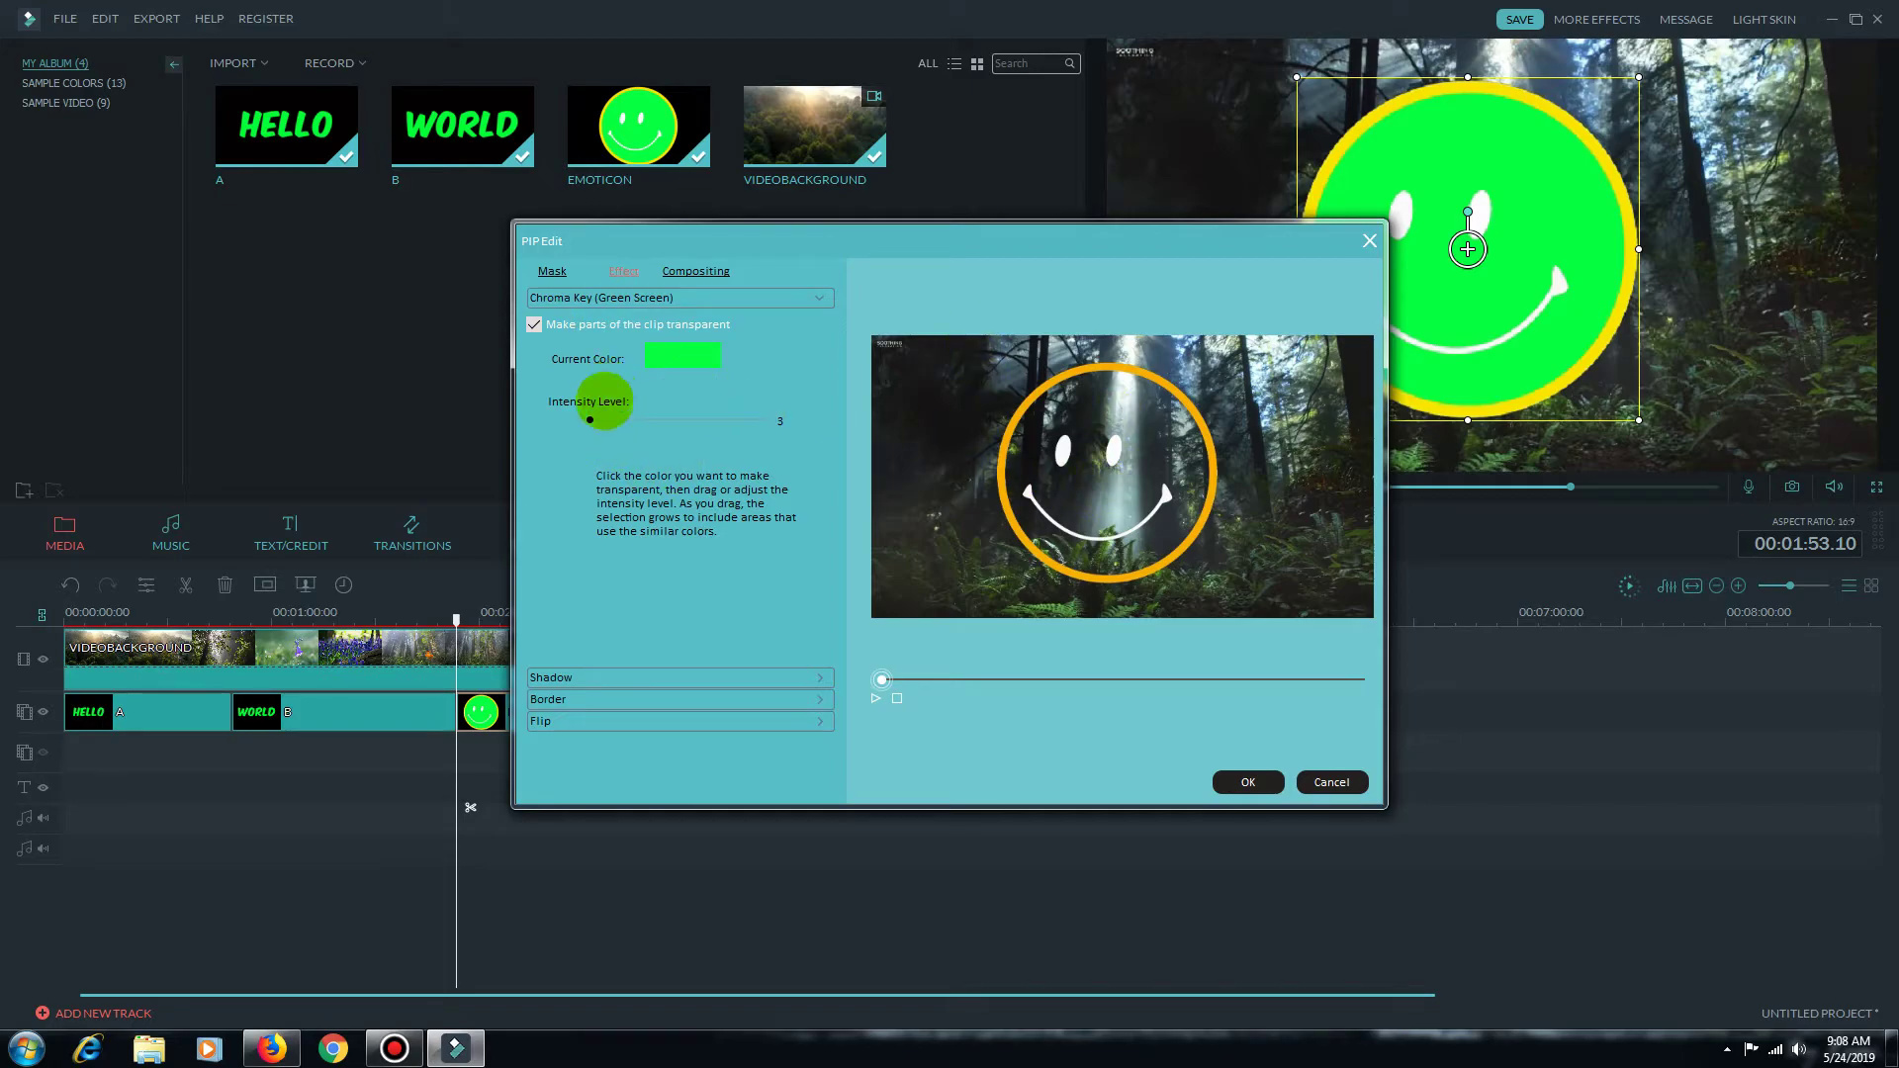
click(1238, 783)
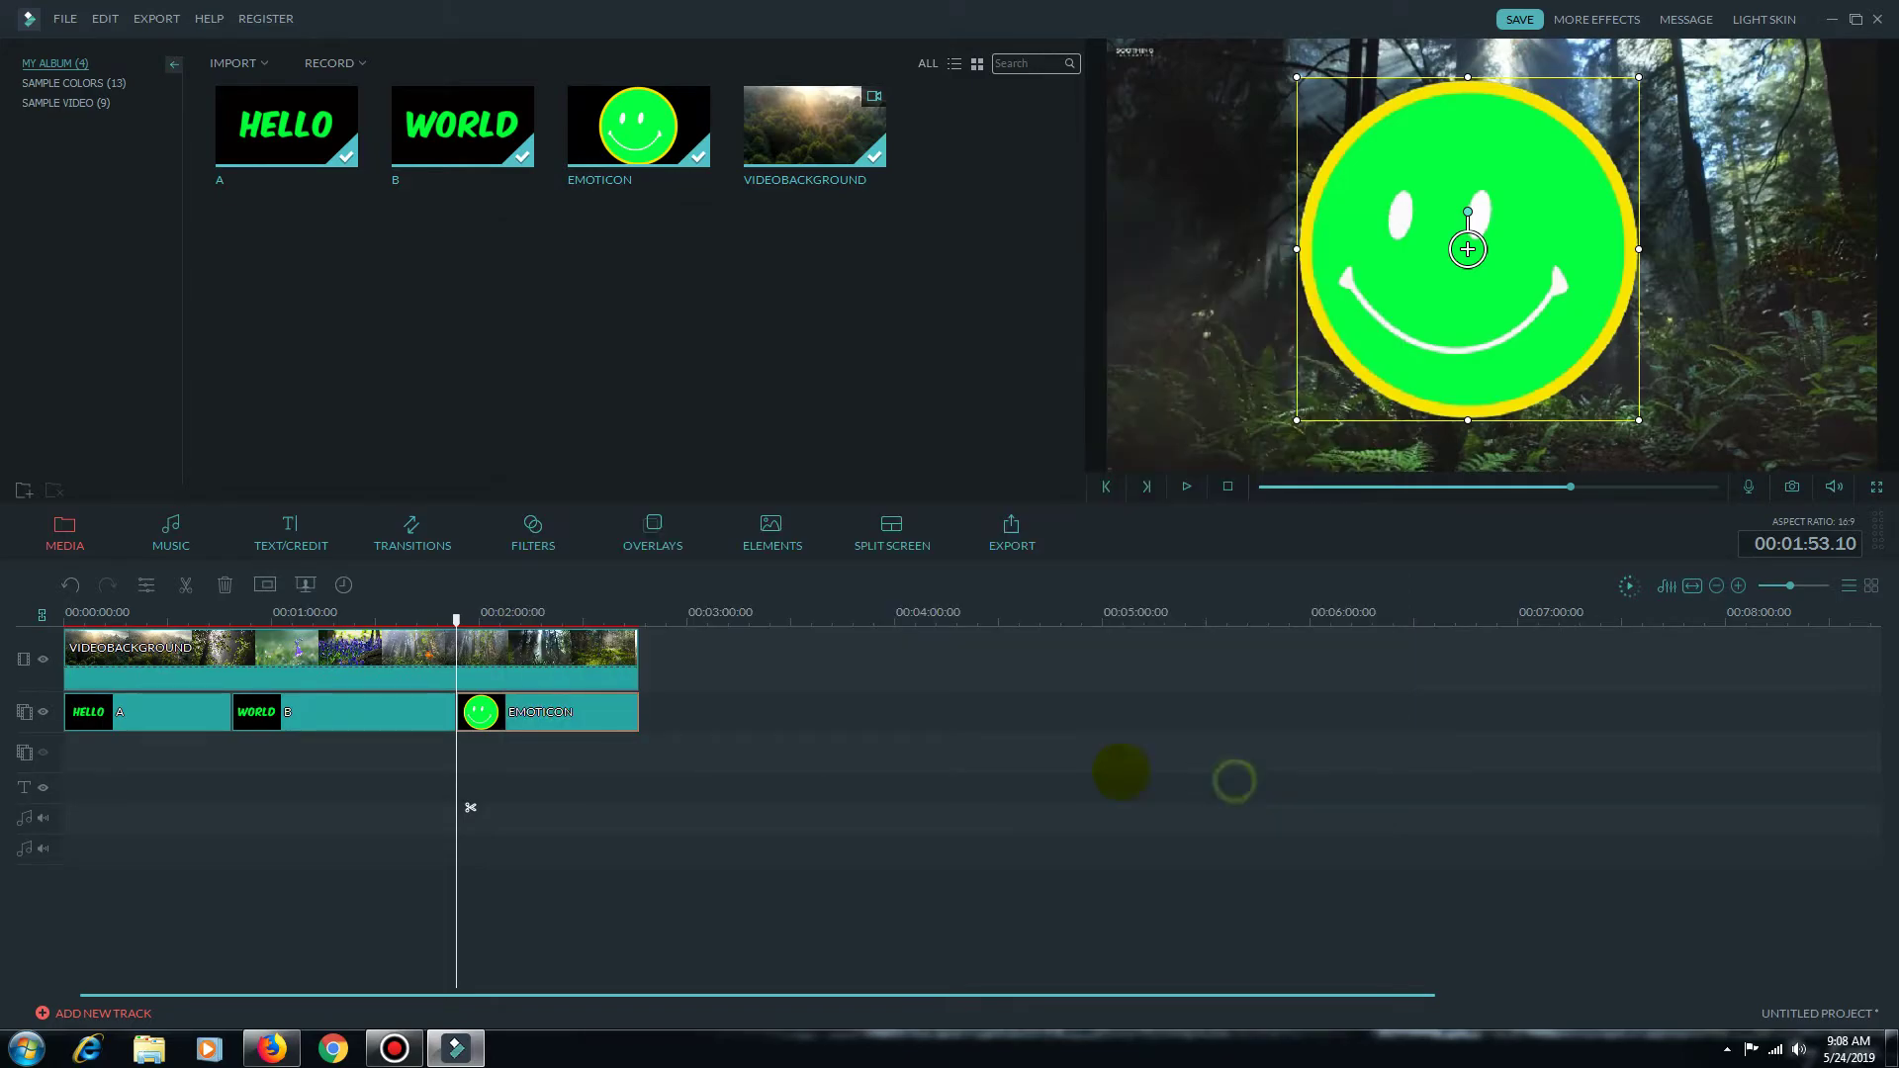
Play the project from the timeline start in full screen to check the transparent text, and return to the beginning
key(Home)
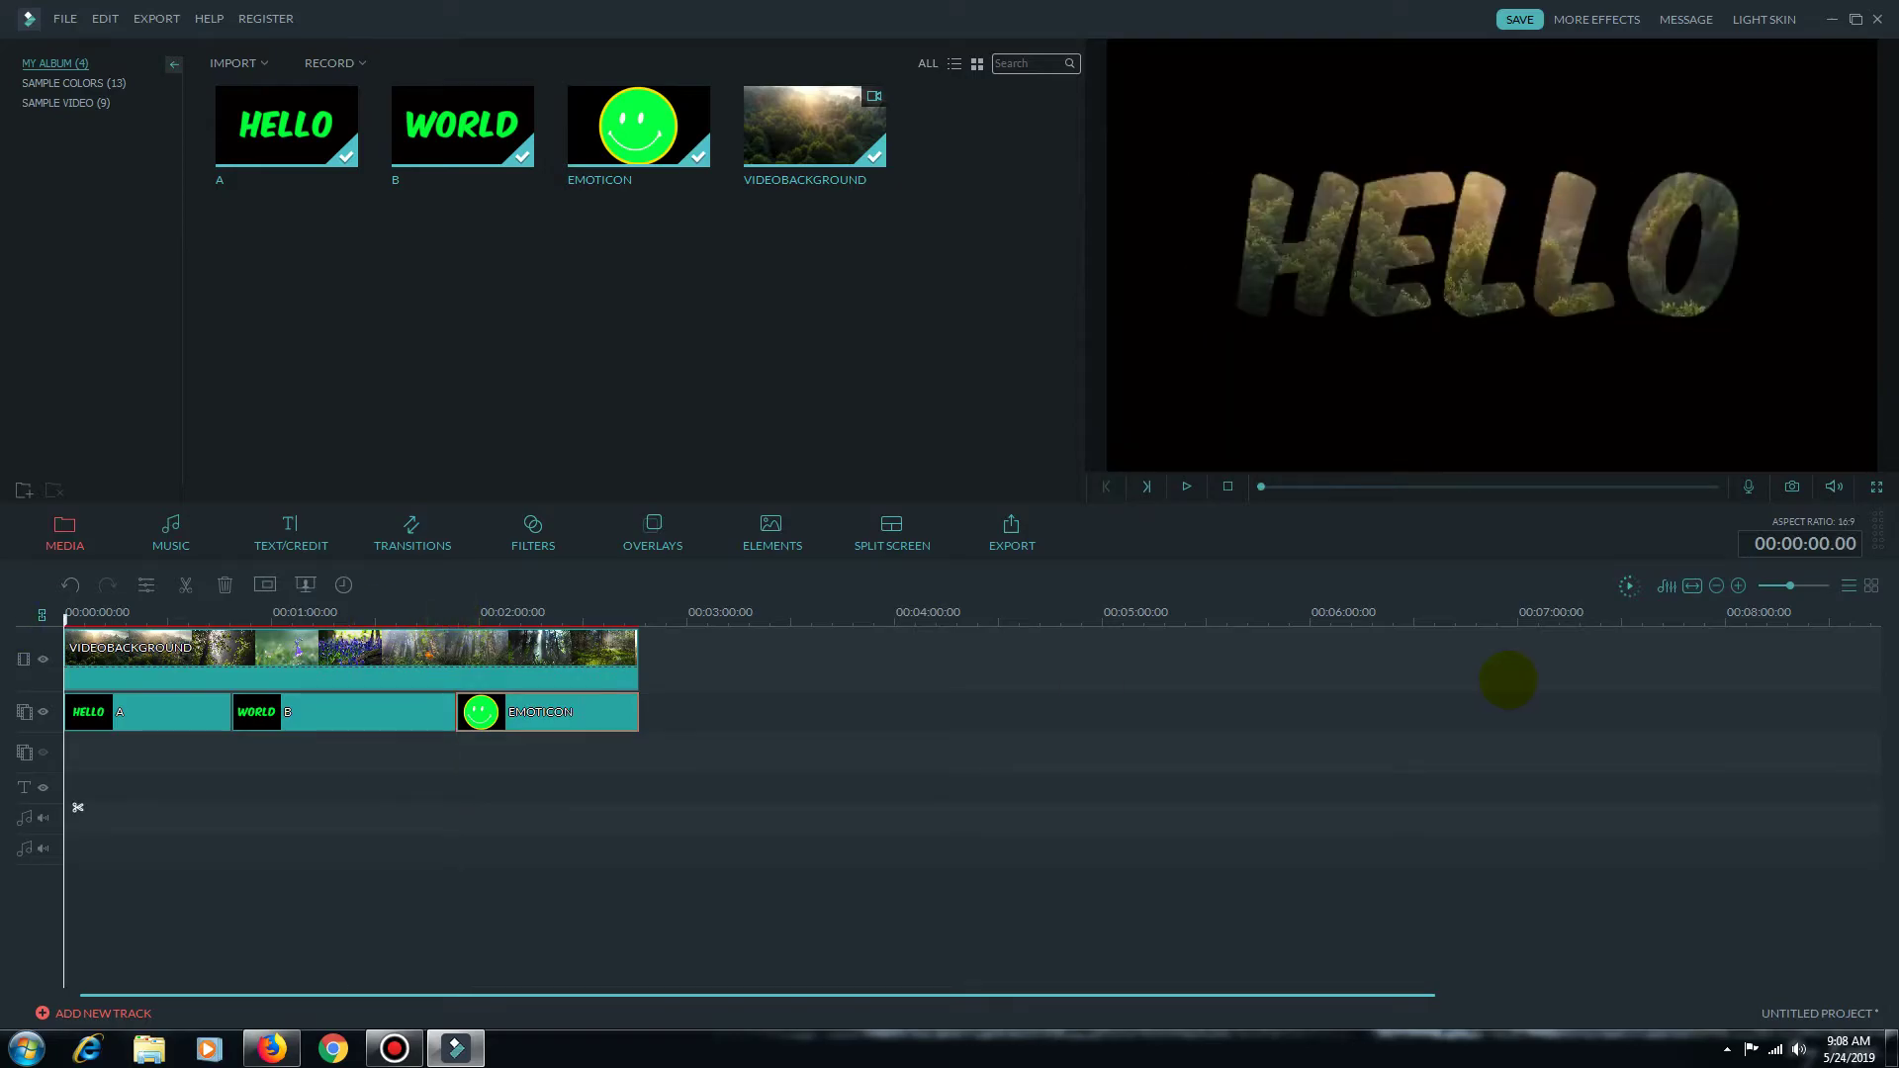
click(1186, 486)
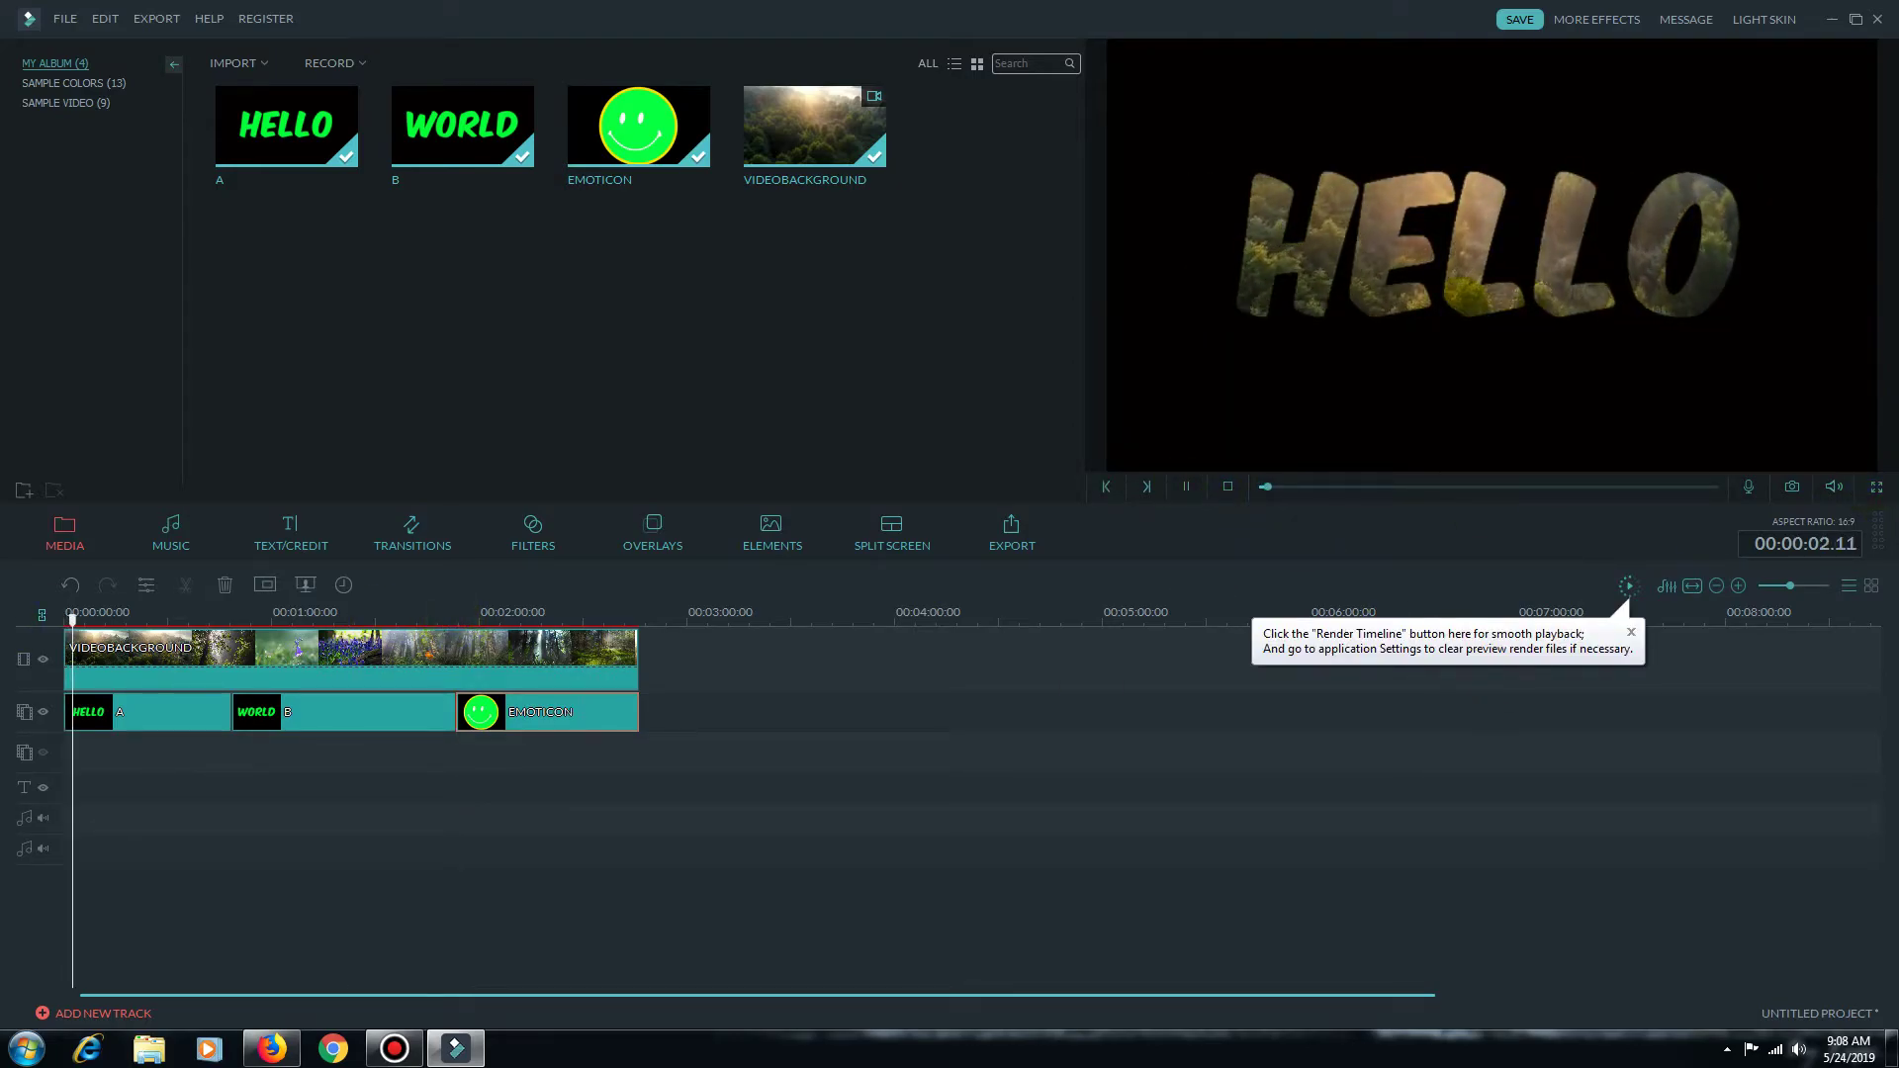
click(1876, 485)
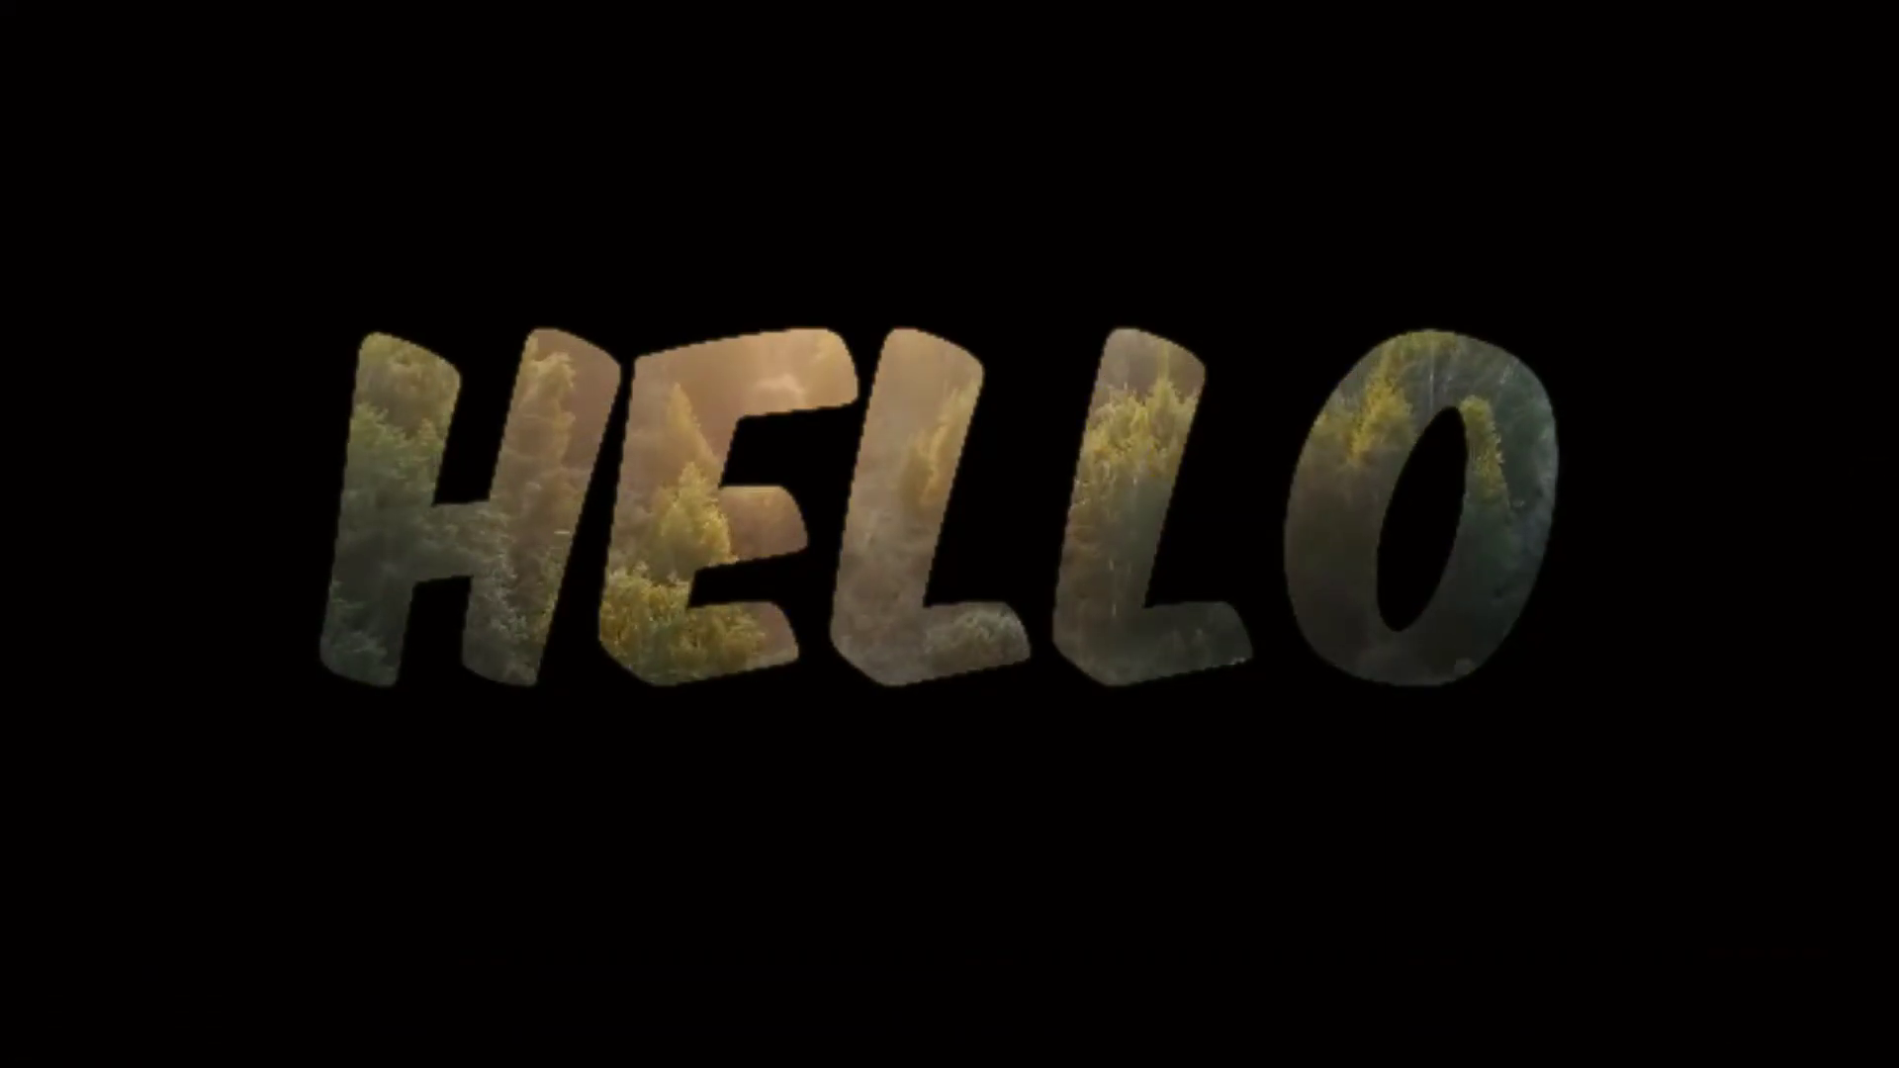
mouse_move(742, 1009)
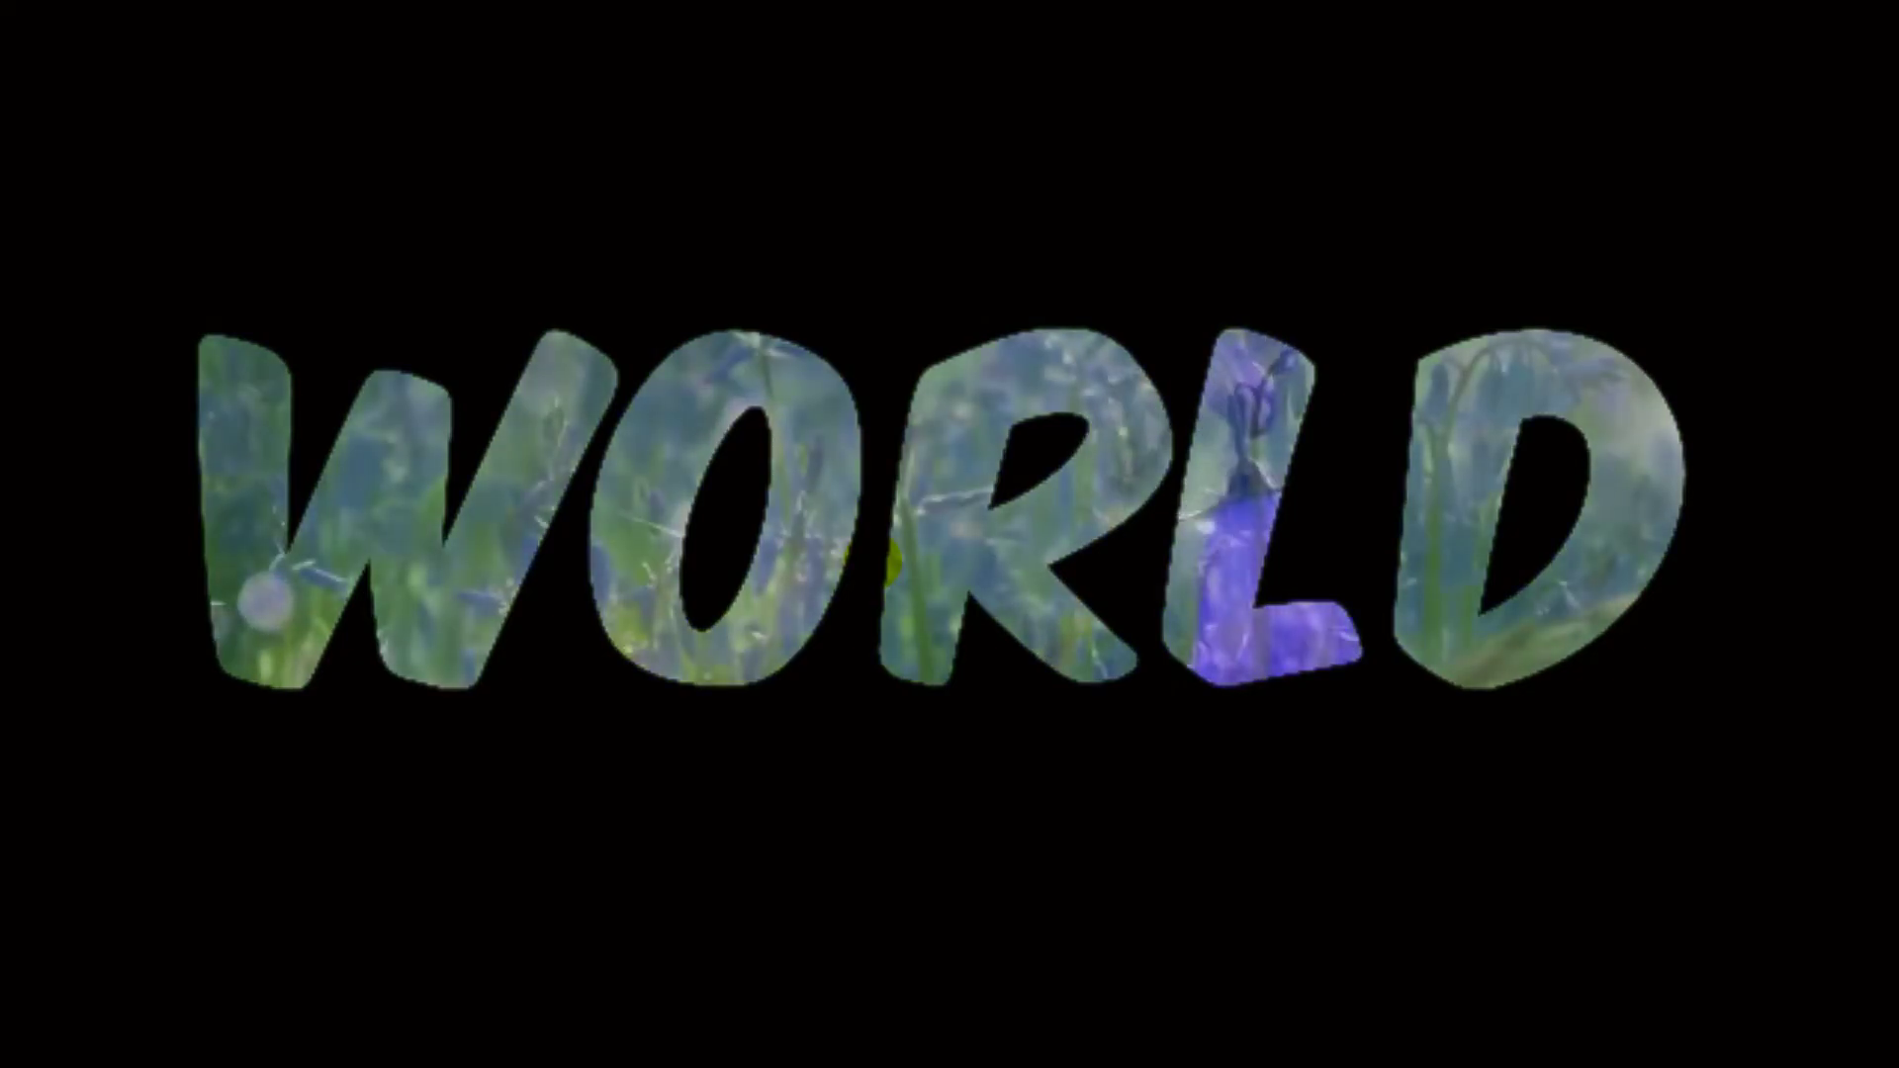
key(Escape)
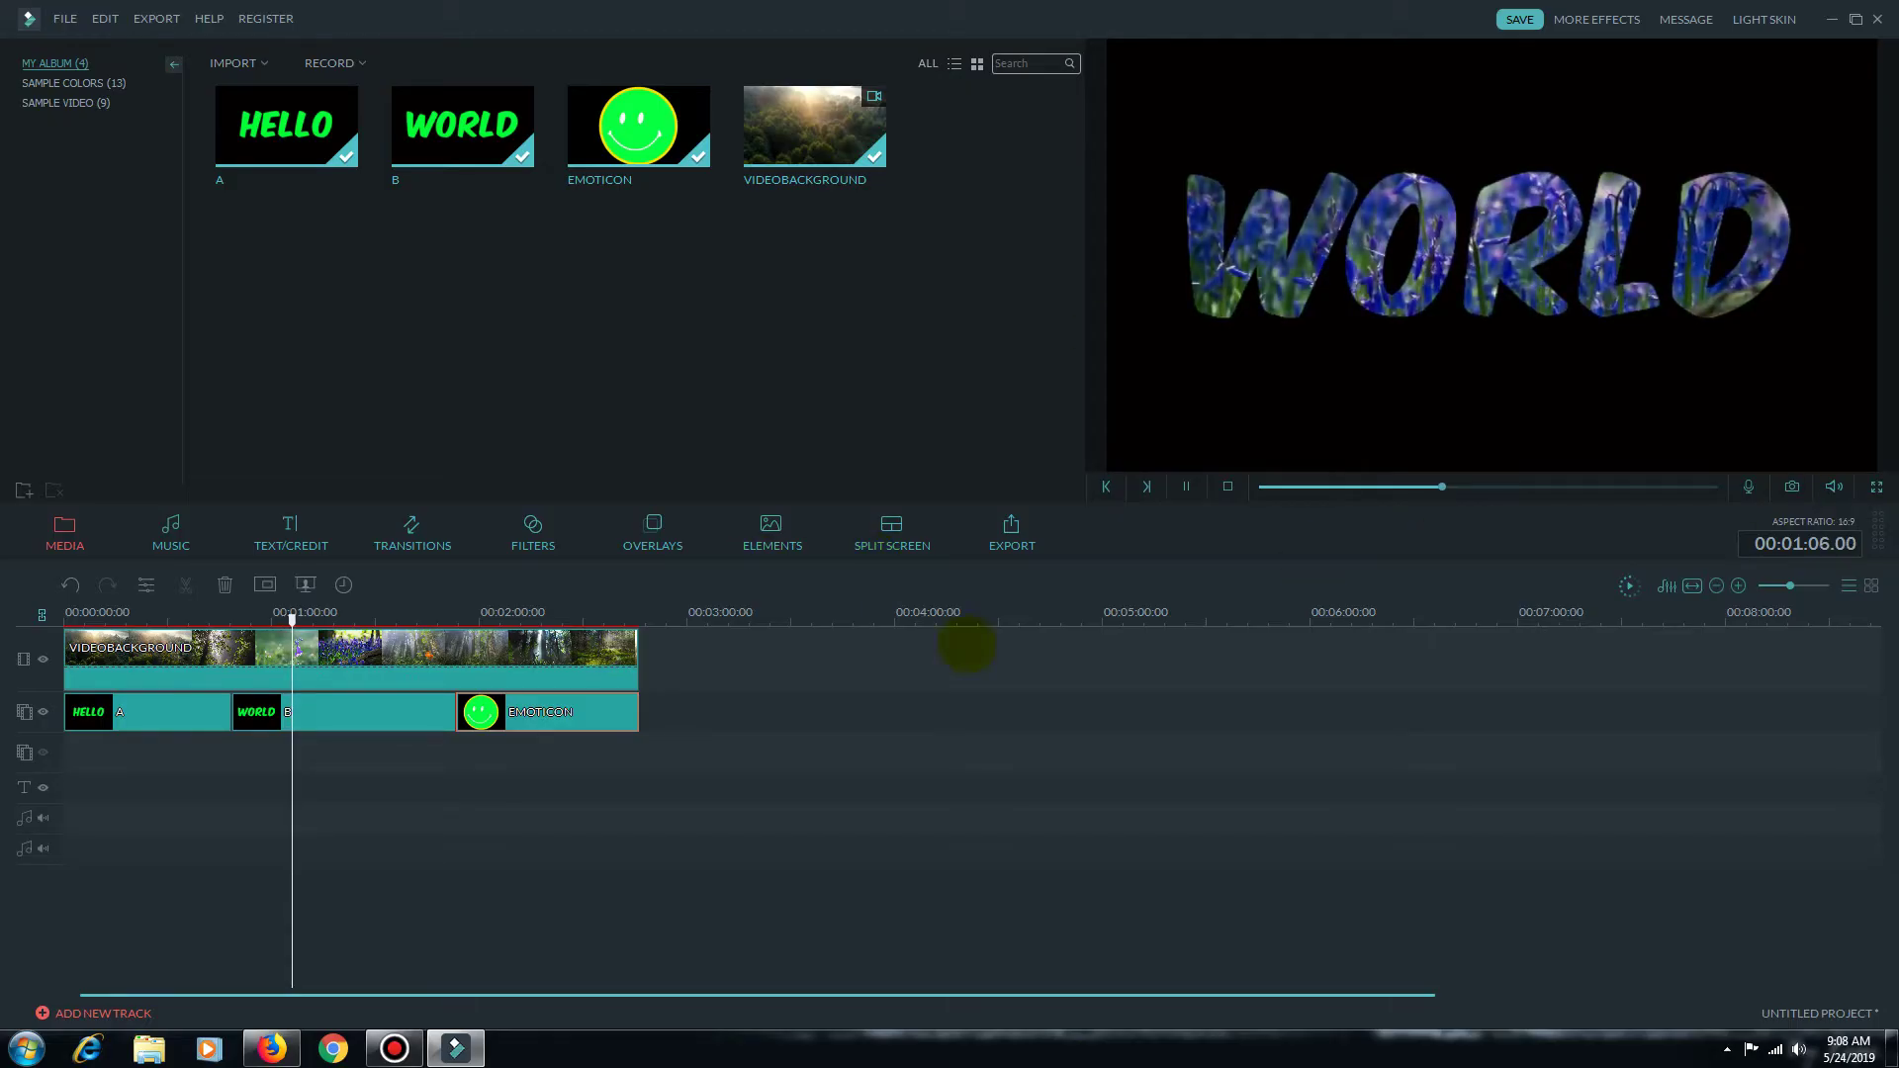
drag(297, 618, 67, 655)
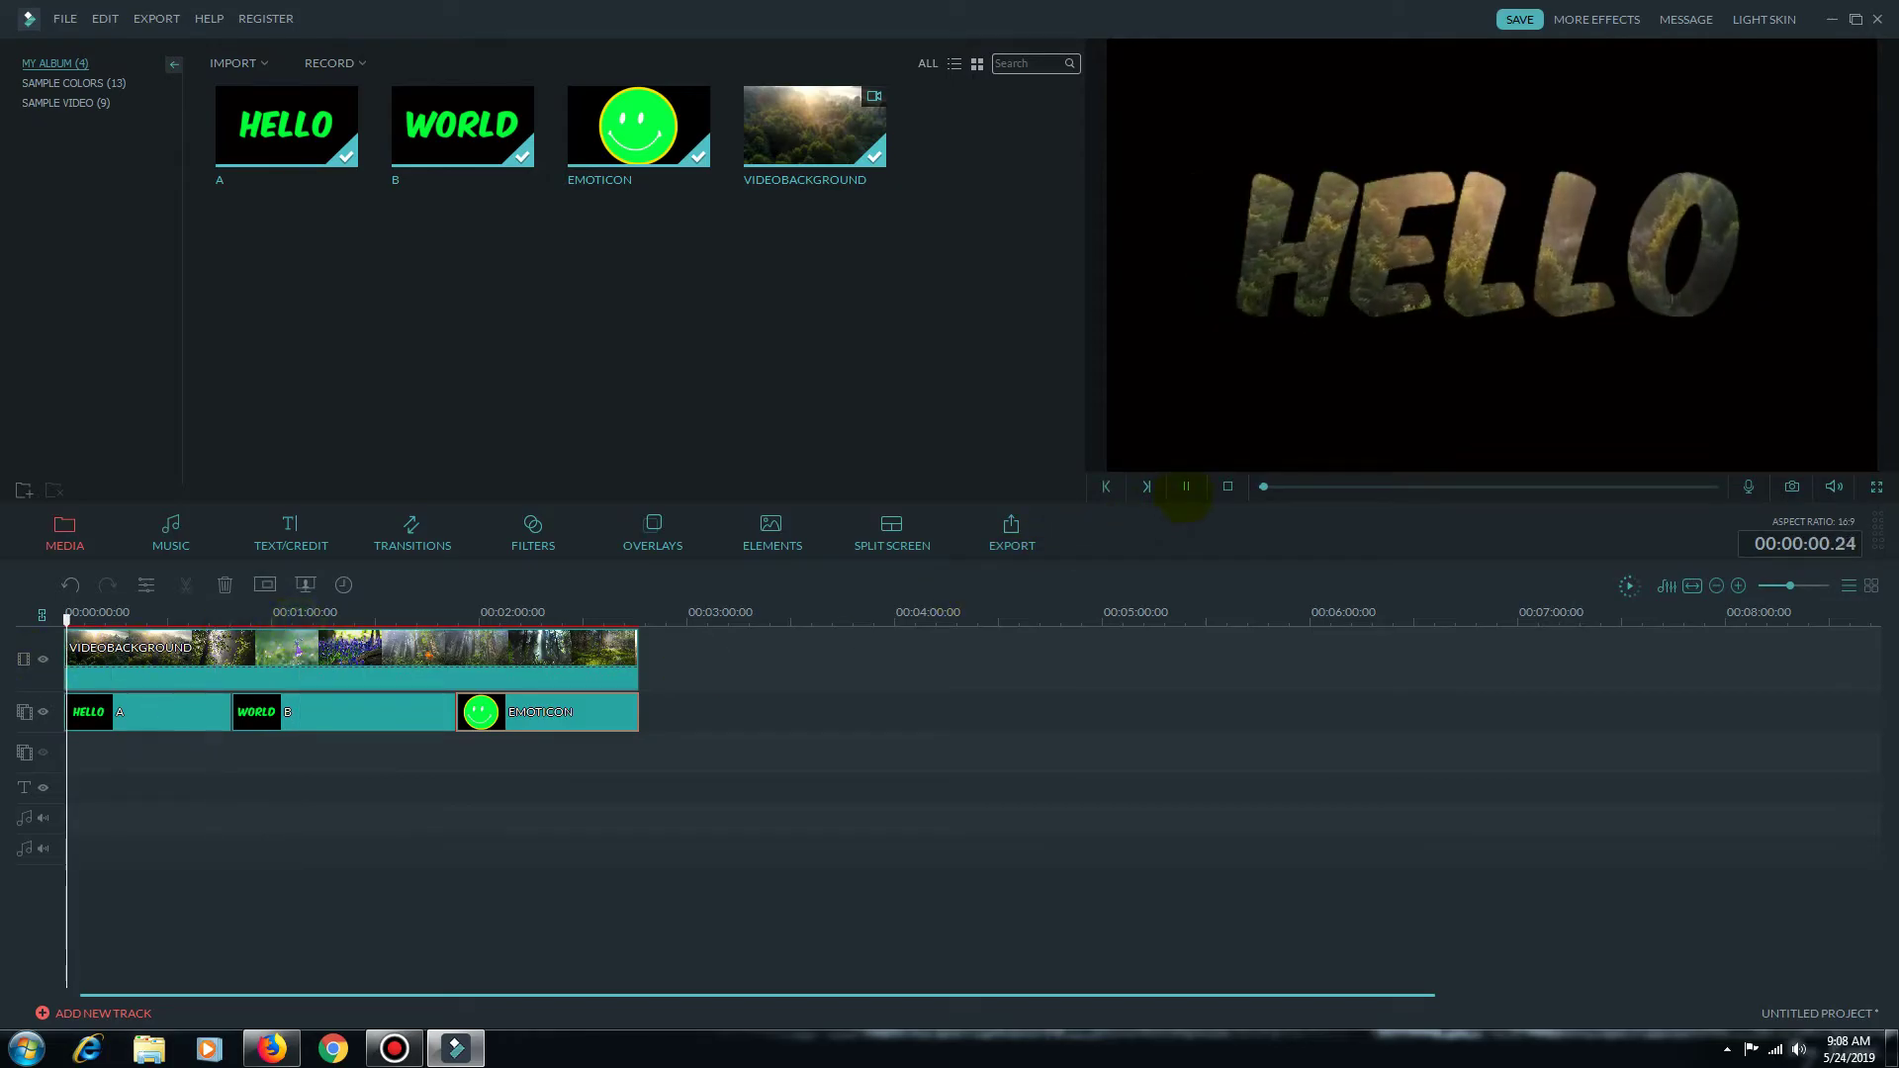
click(1186, 485)
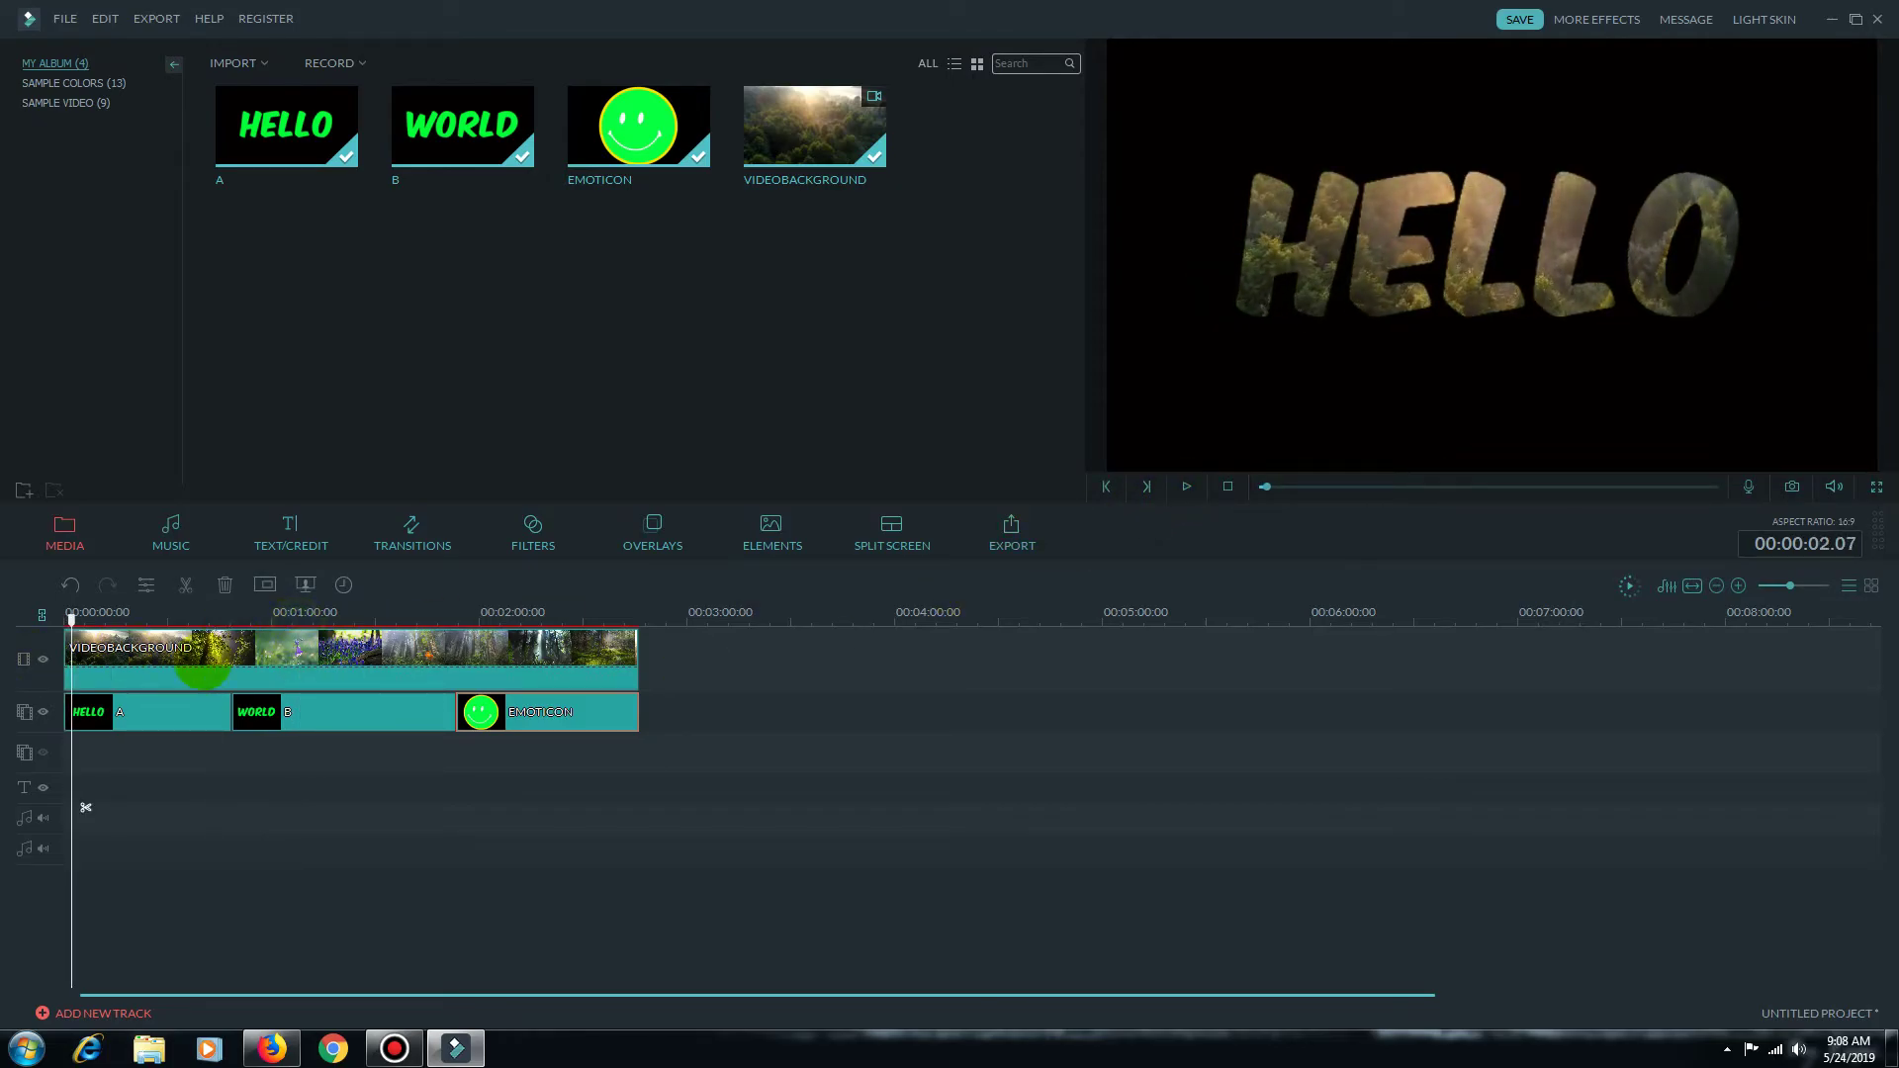
Add the library track Name of the Child - No Contract to the first audio track near the timeline start
click(172, 532)
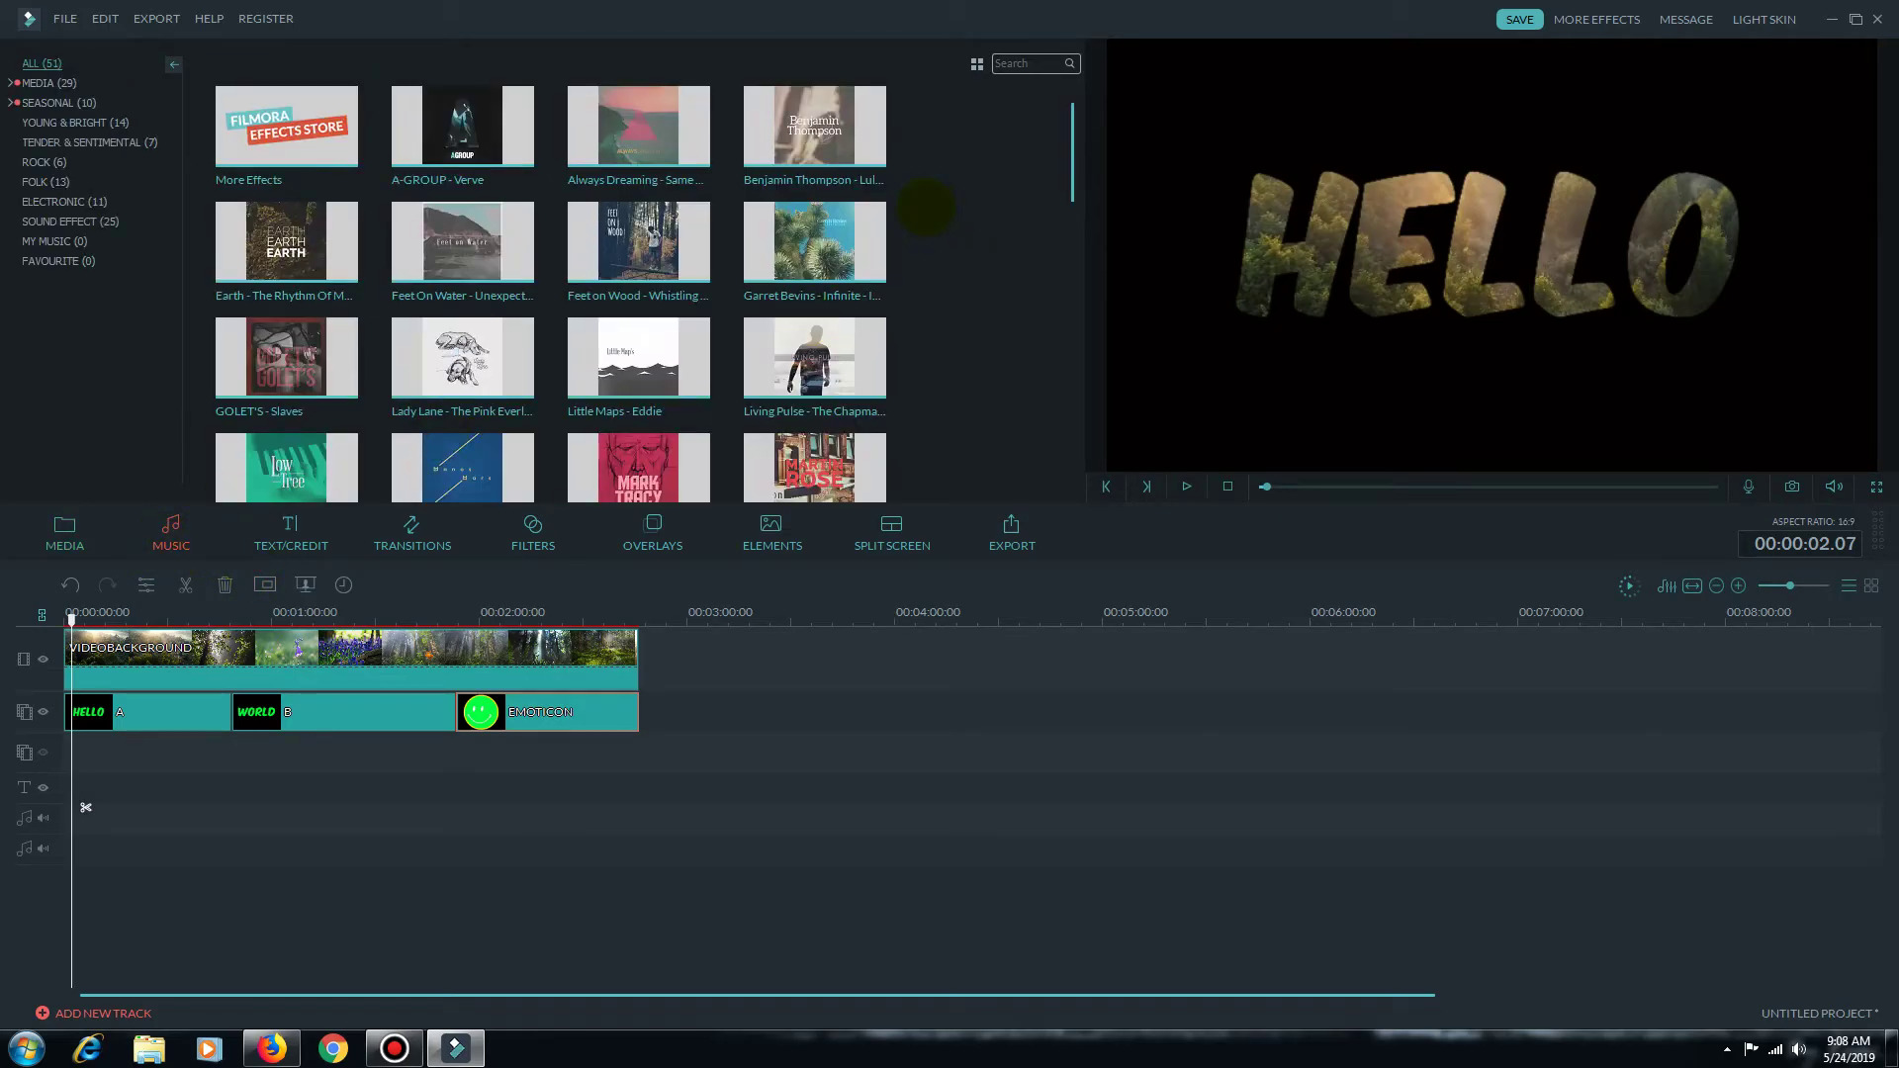
scroll(927, 207, down, 3)
scroll(554, 475, down, 5)
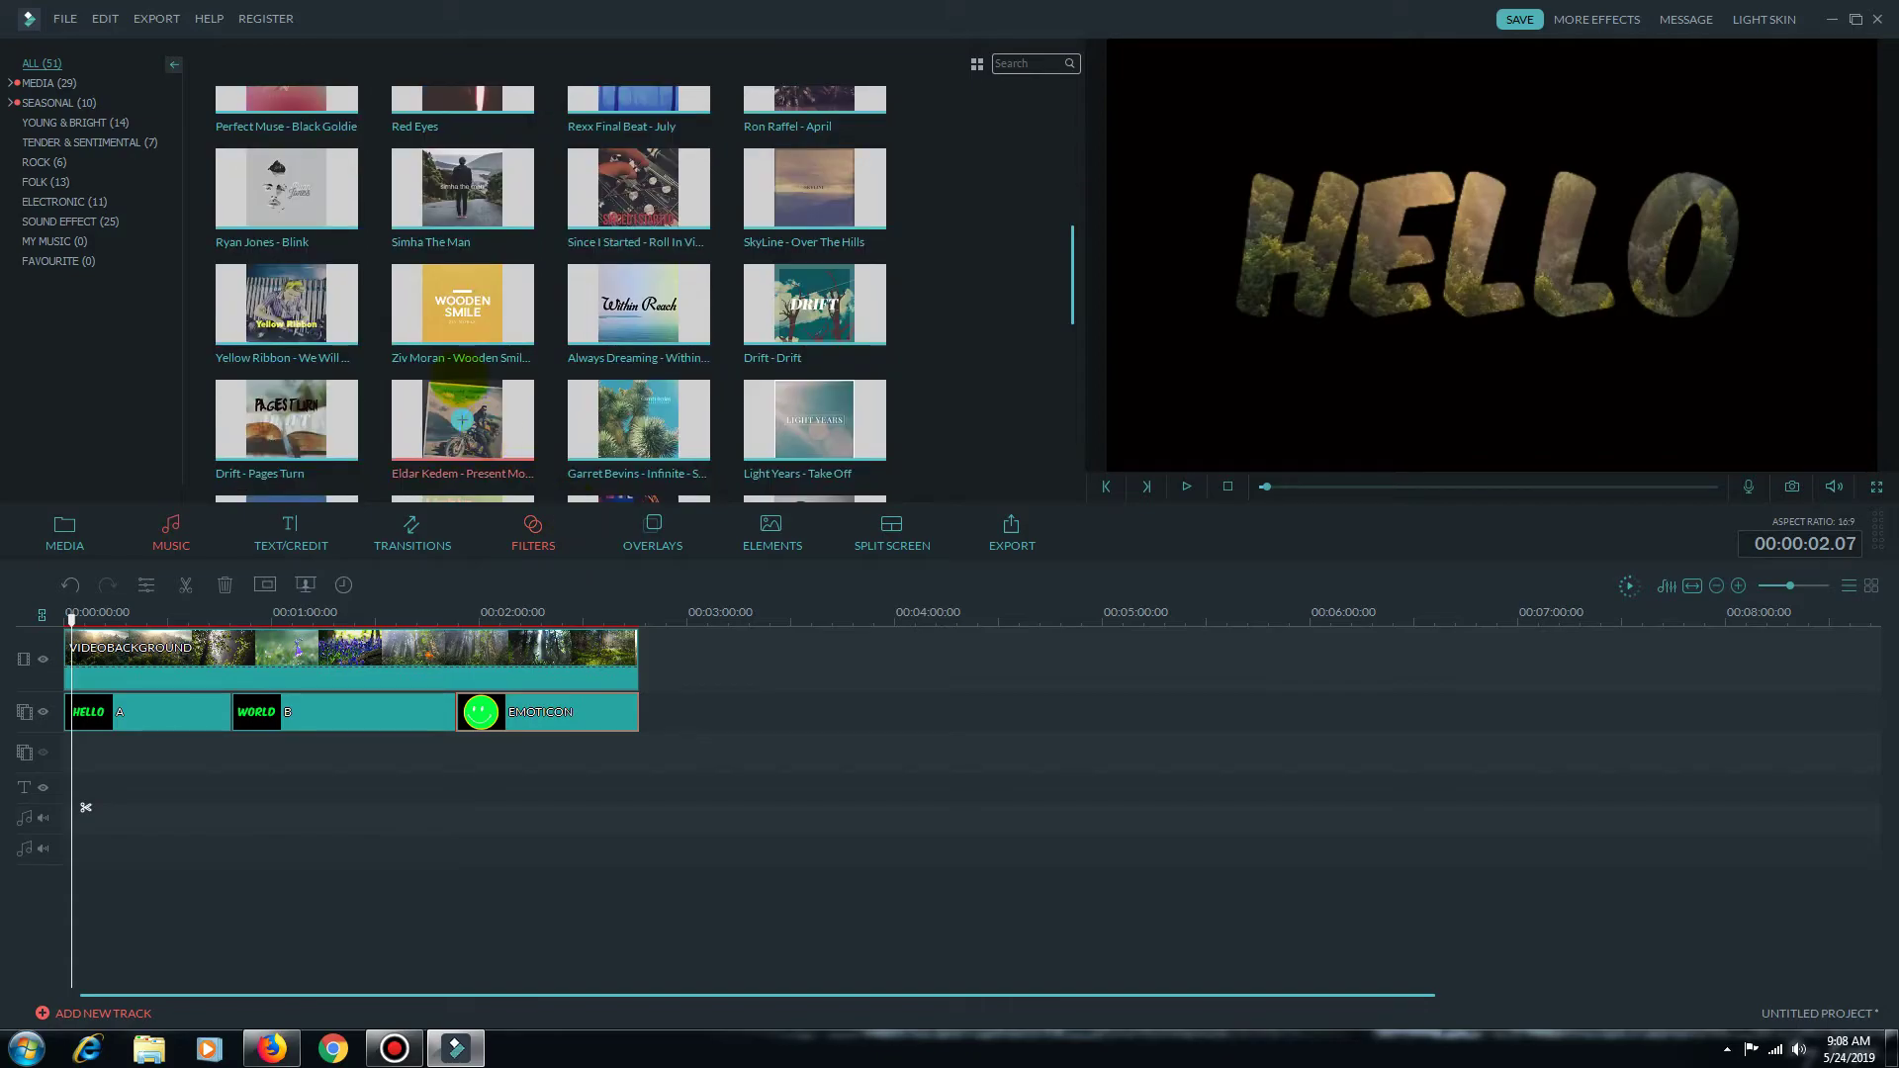
scroll(554, 395, down, 2)
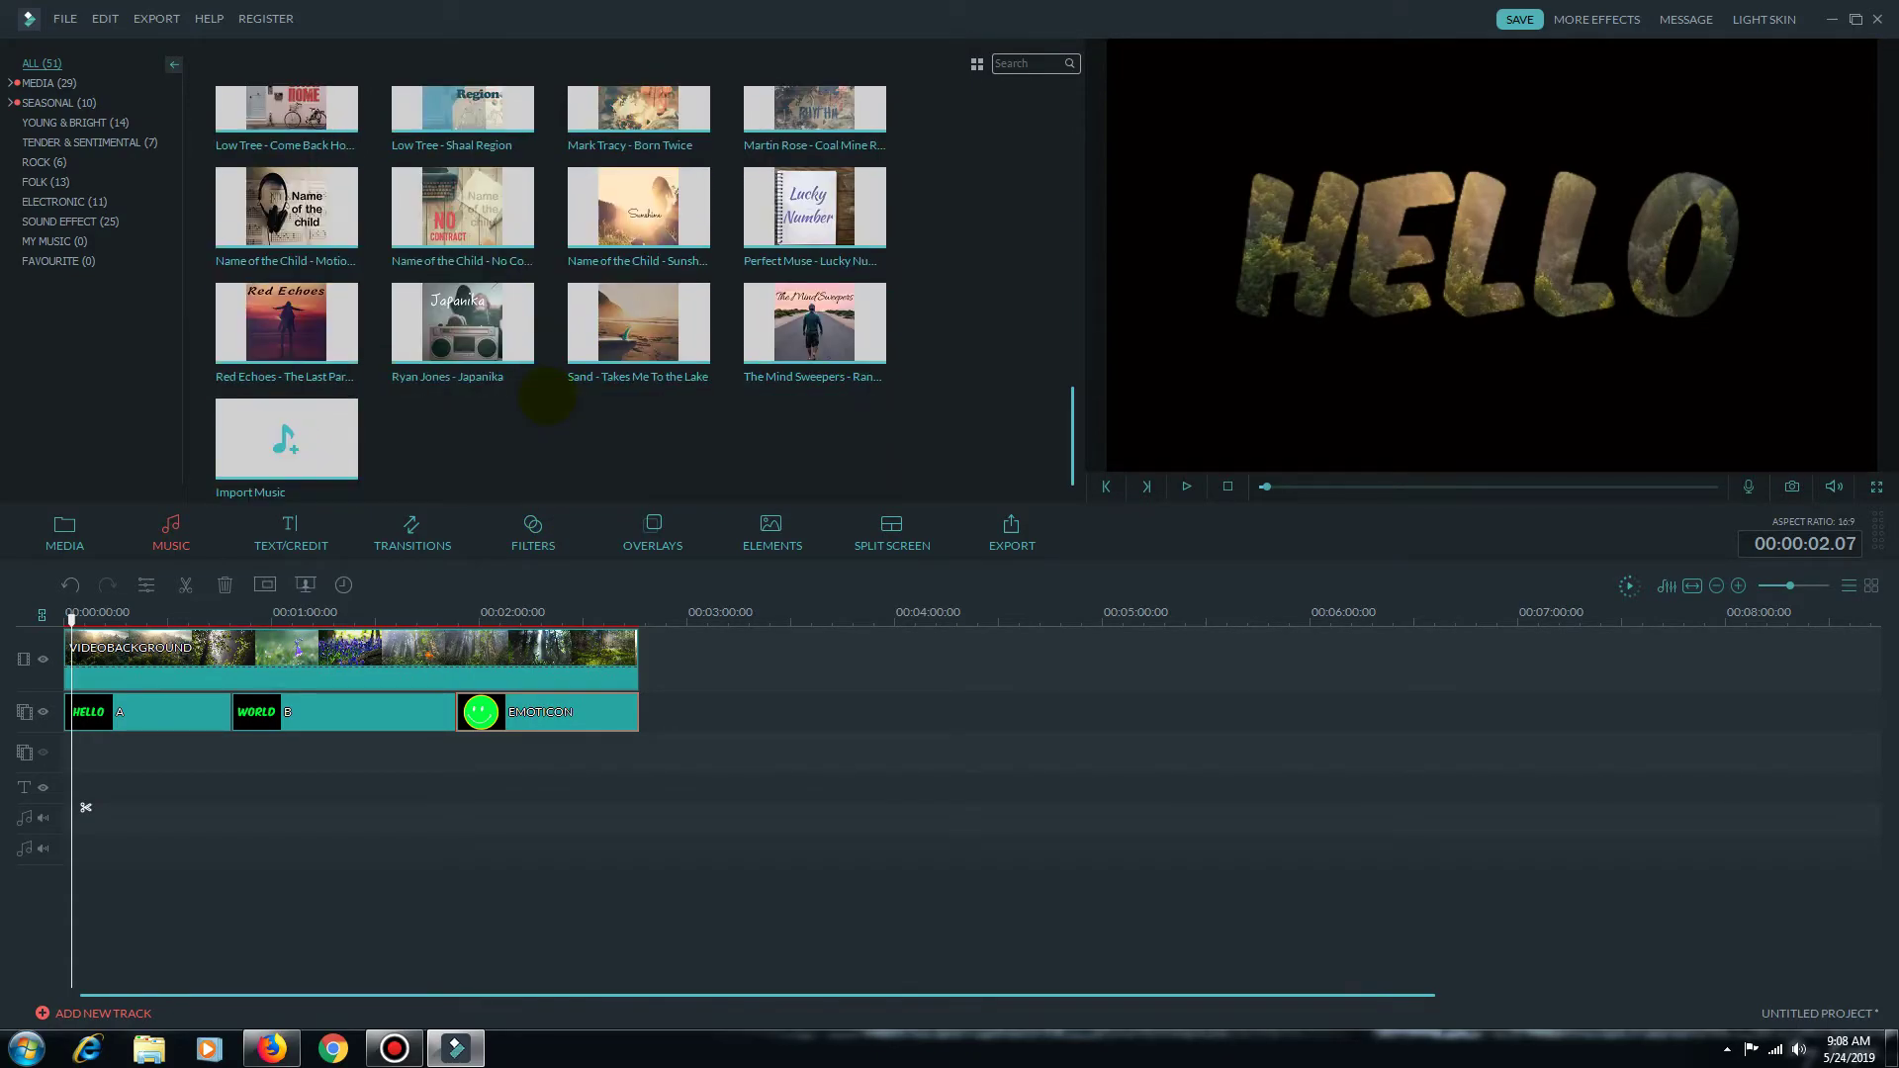
click(462, 209)
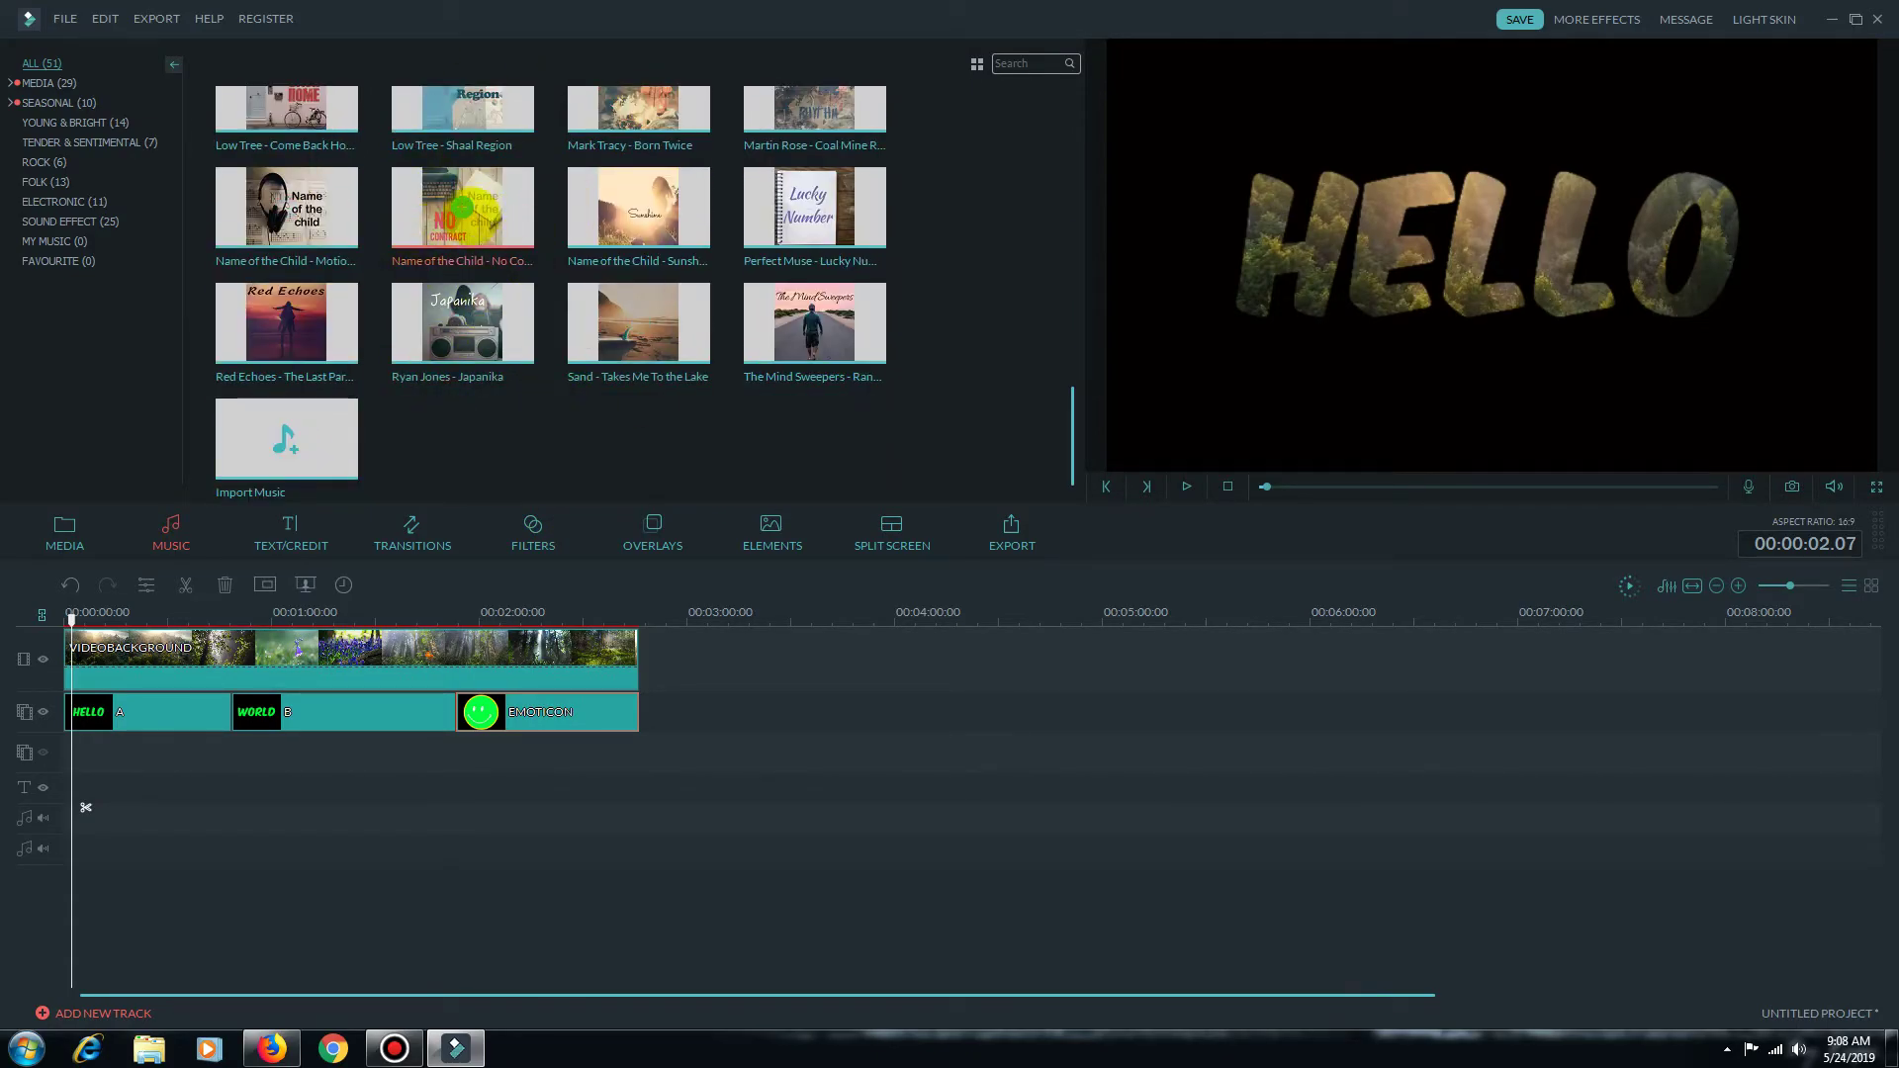
click(462, 209)
drag(462, 208, 512, 808)
Insert a second copy of the No Contract music after the first and trim it to end with the video
click(526, 752)
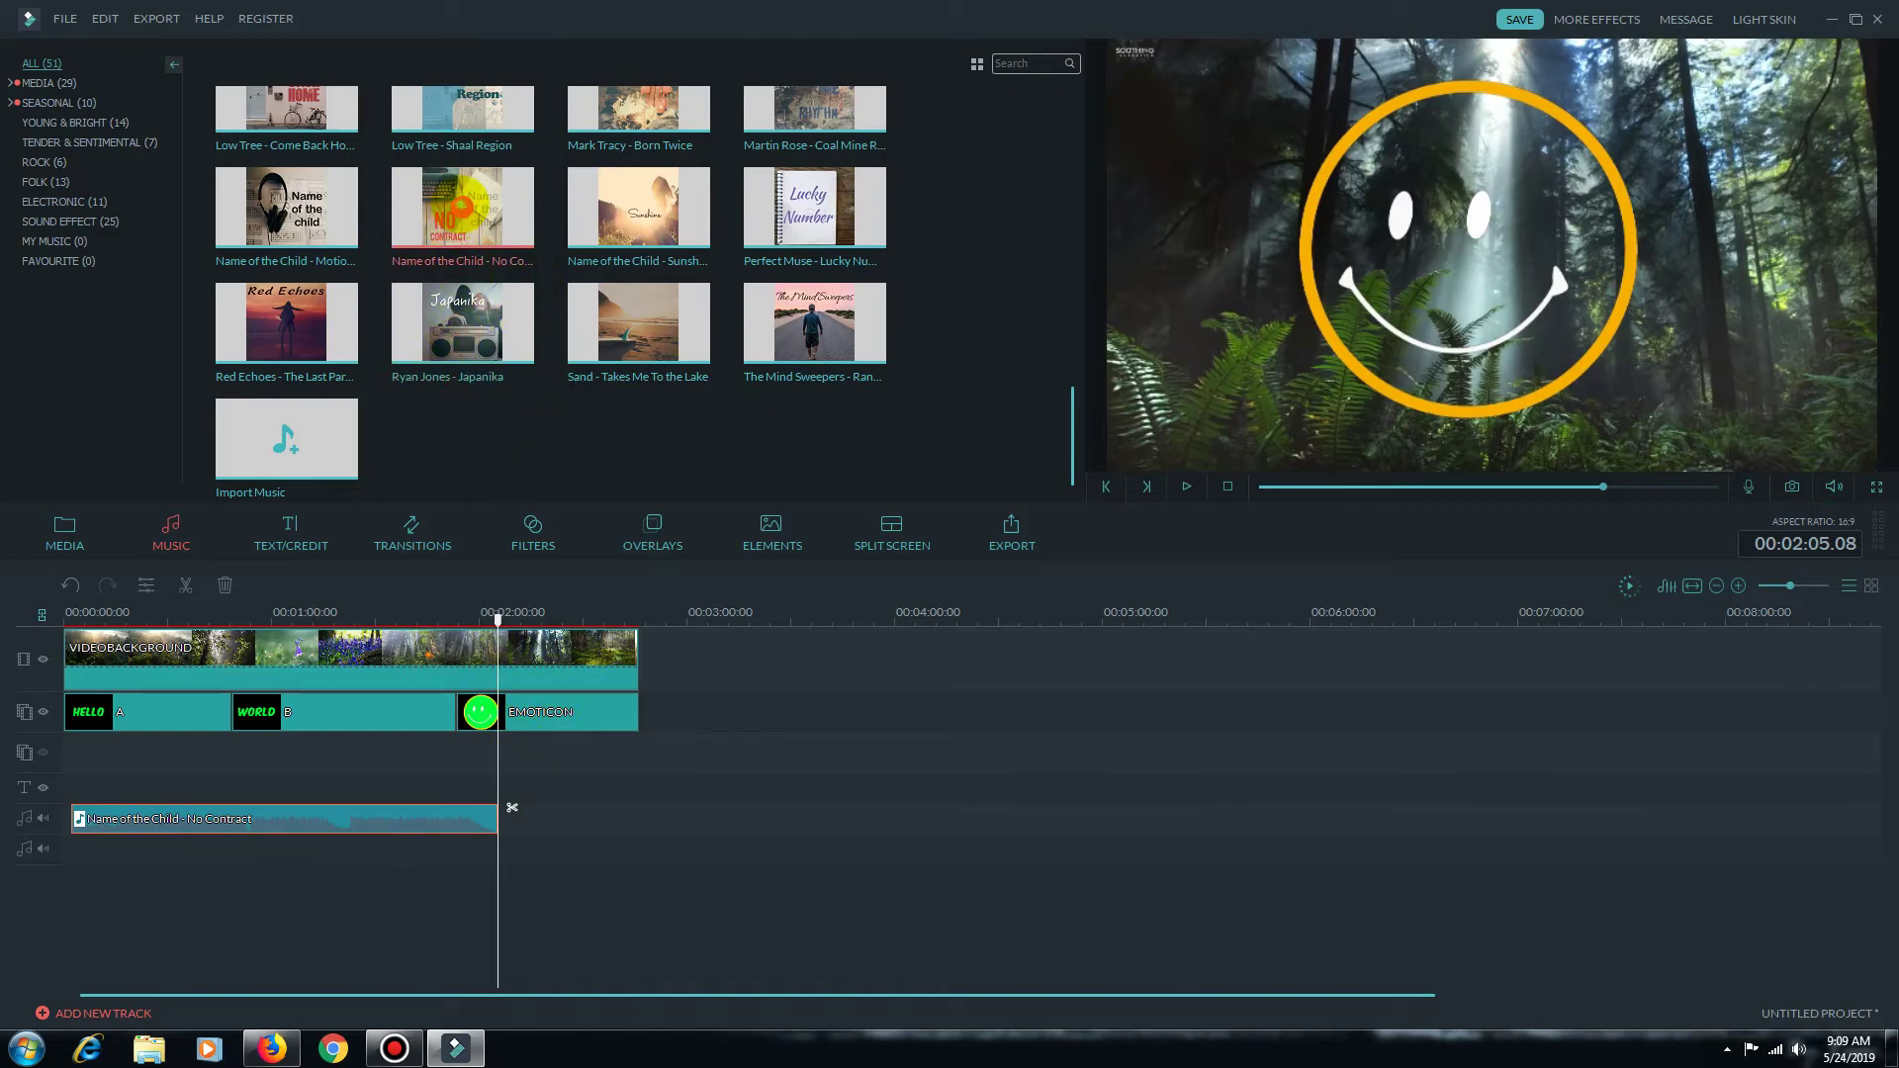
click(462, 208)
drag(922, 819, 639, 821)
Align the music with the timeline start, extend its second clip to the video's end, and play back the opening
click(1106, 486)
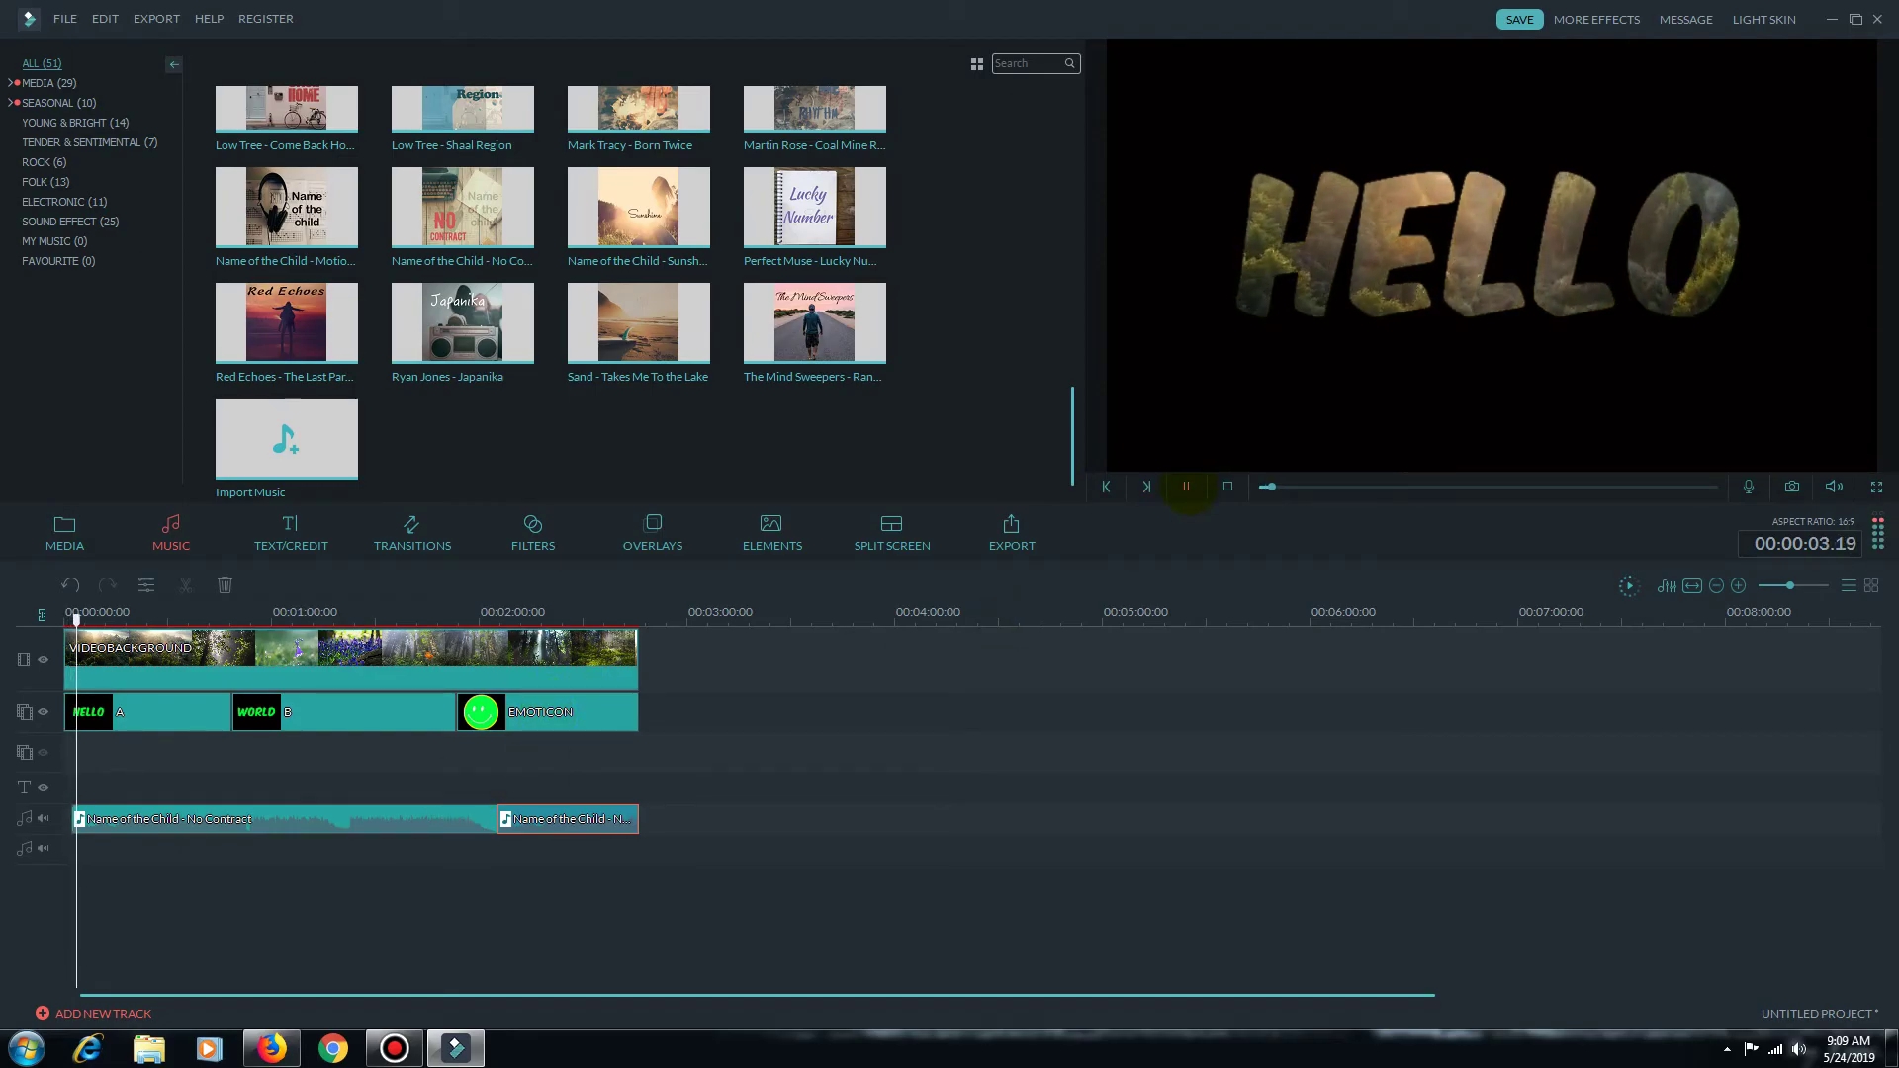
click(1187, 487)
drag(460, 817, 638, 818)
drag(639, 620, 64, 620)
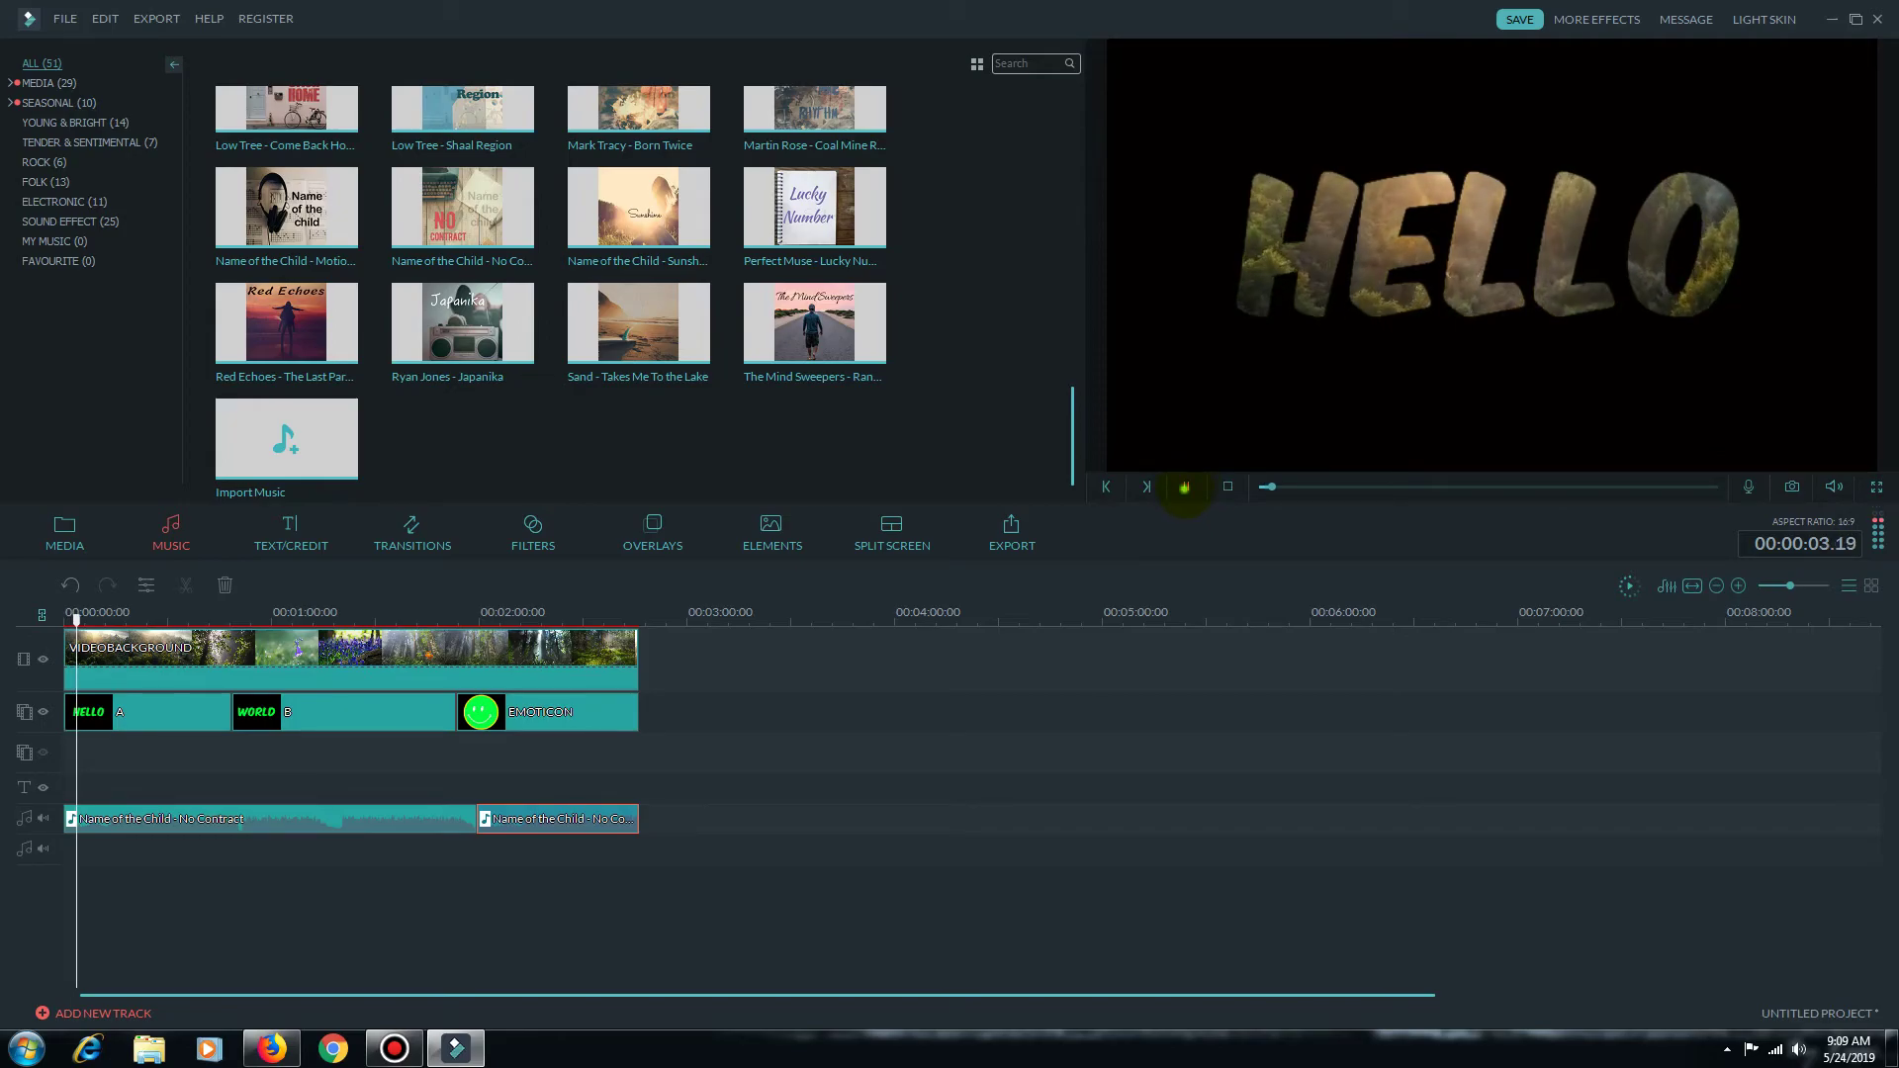
click(1186, 486)
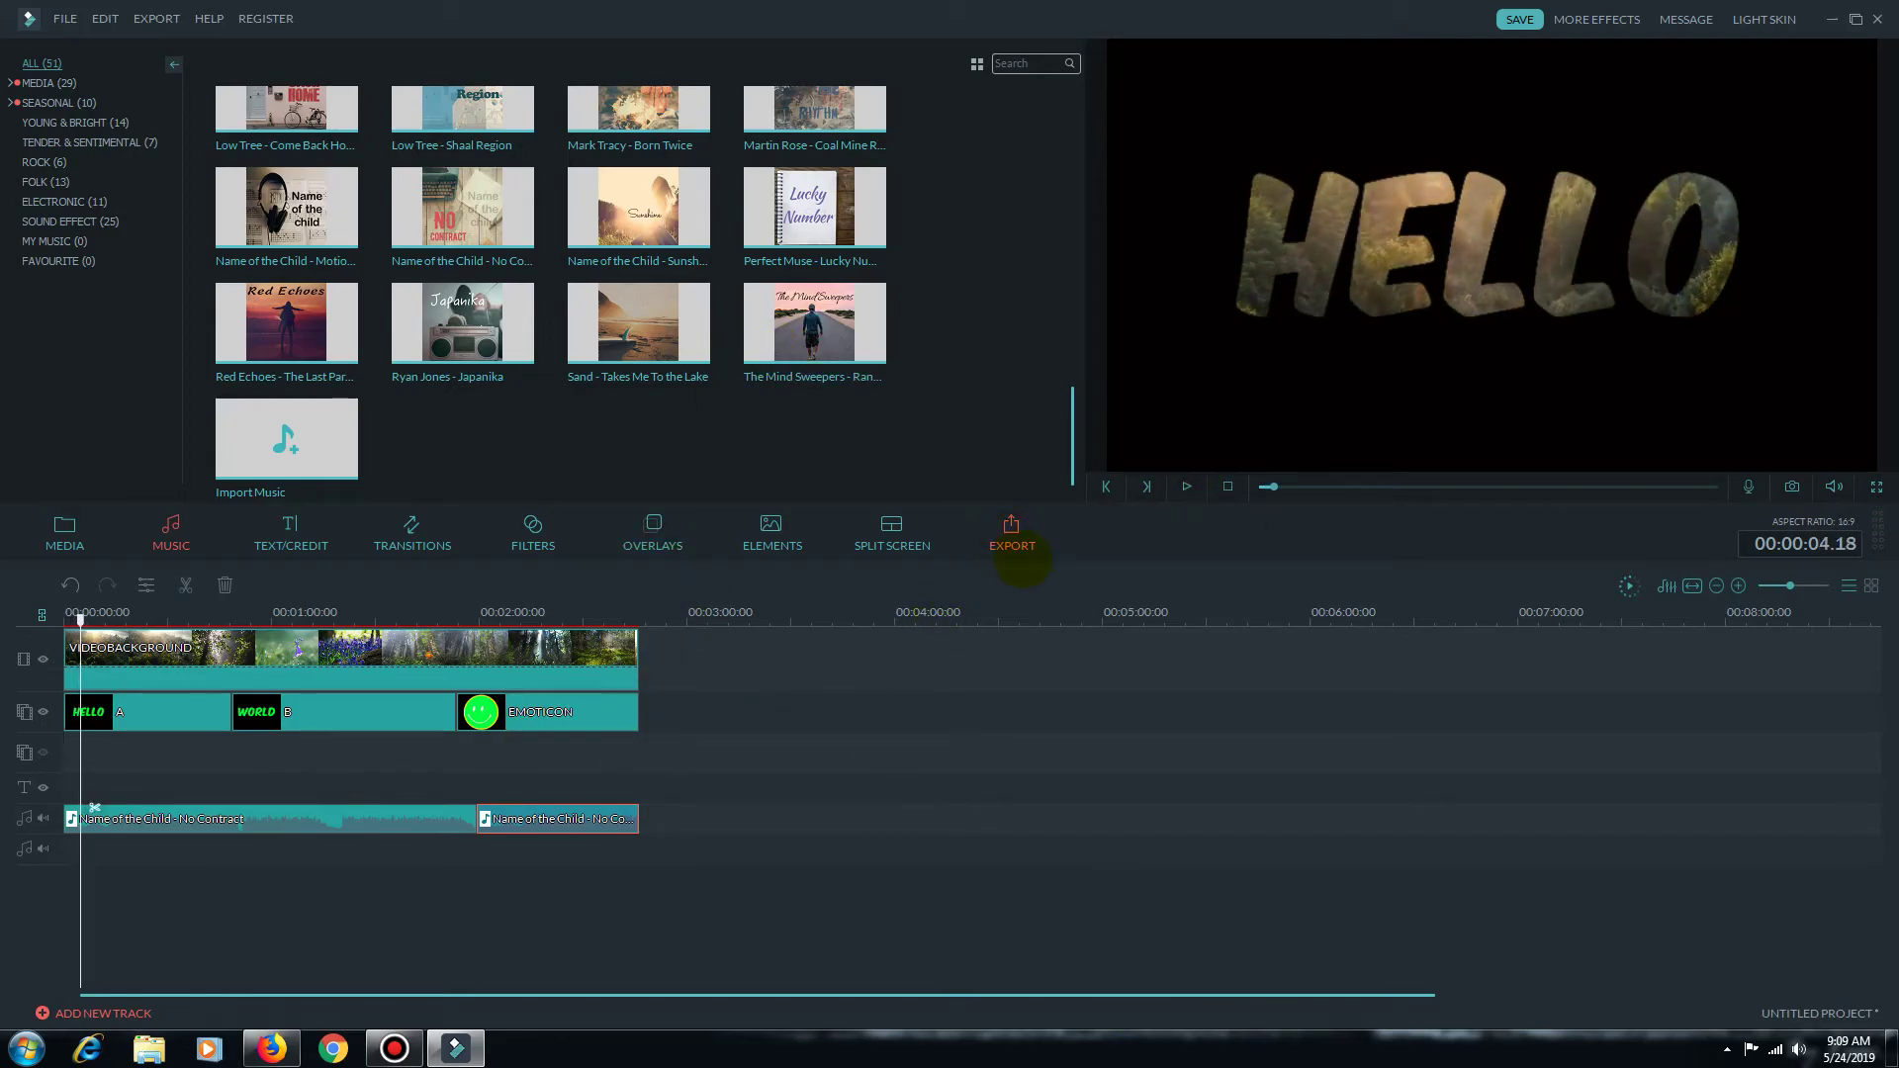
Export the project to the Desktop as an MP4 named intro, with Best quality, 1920 x 1080, 60 fps and 10000 kbps
click(1011, 542)
click(1094, 317)
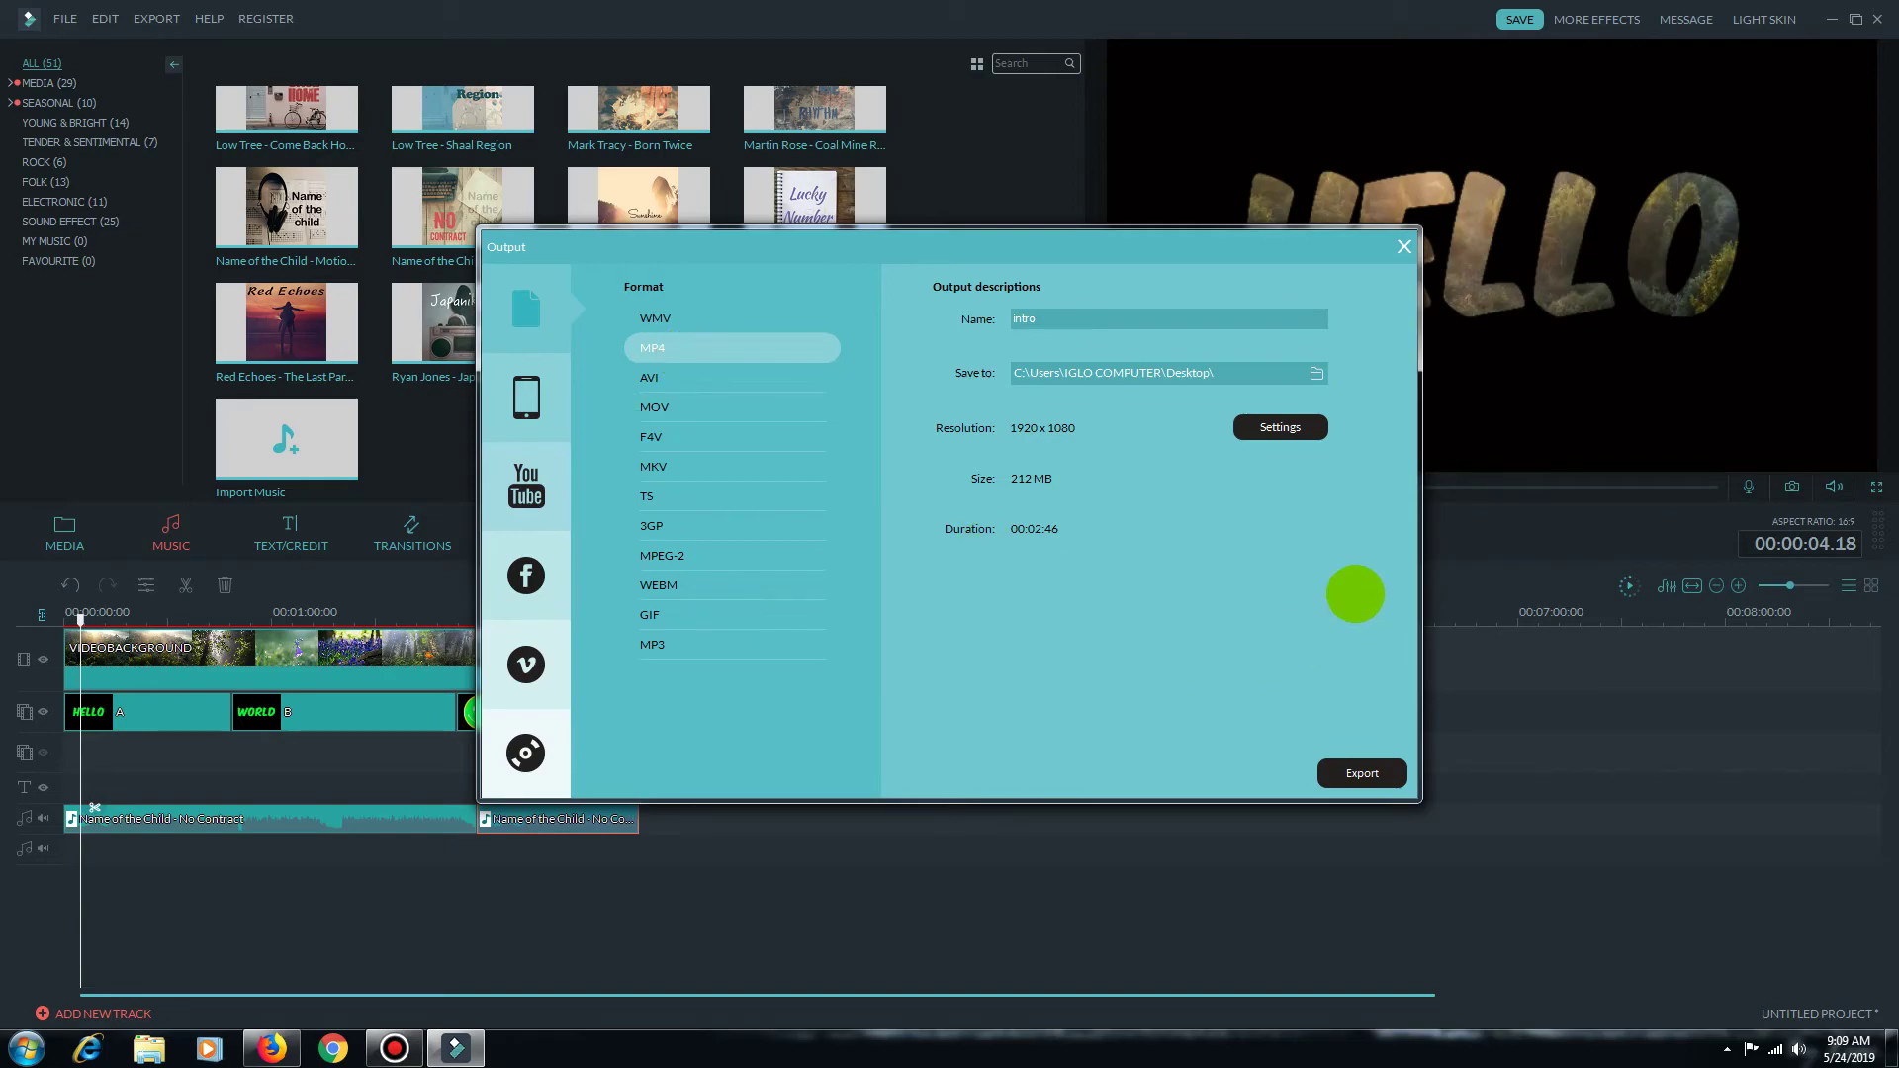
click(1277, 426)
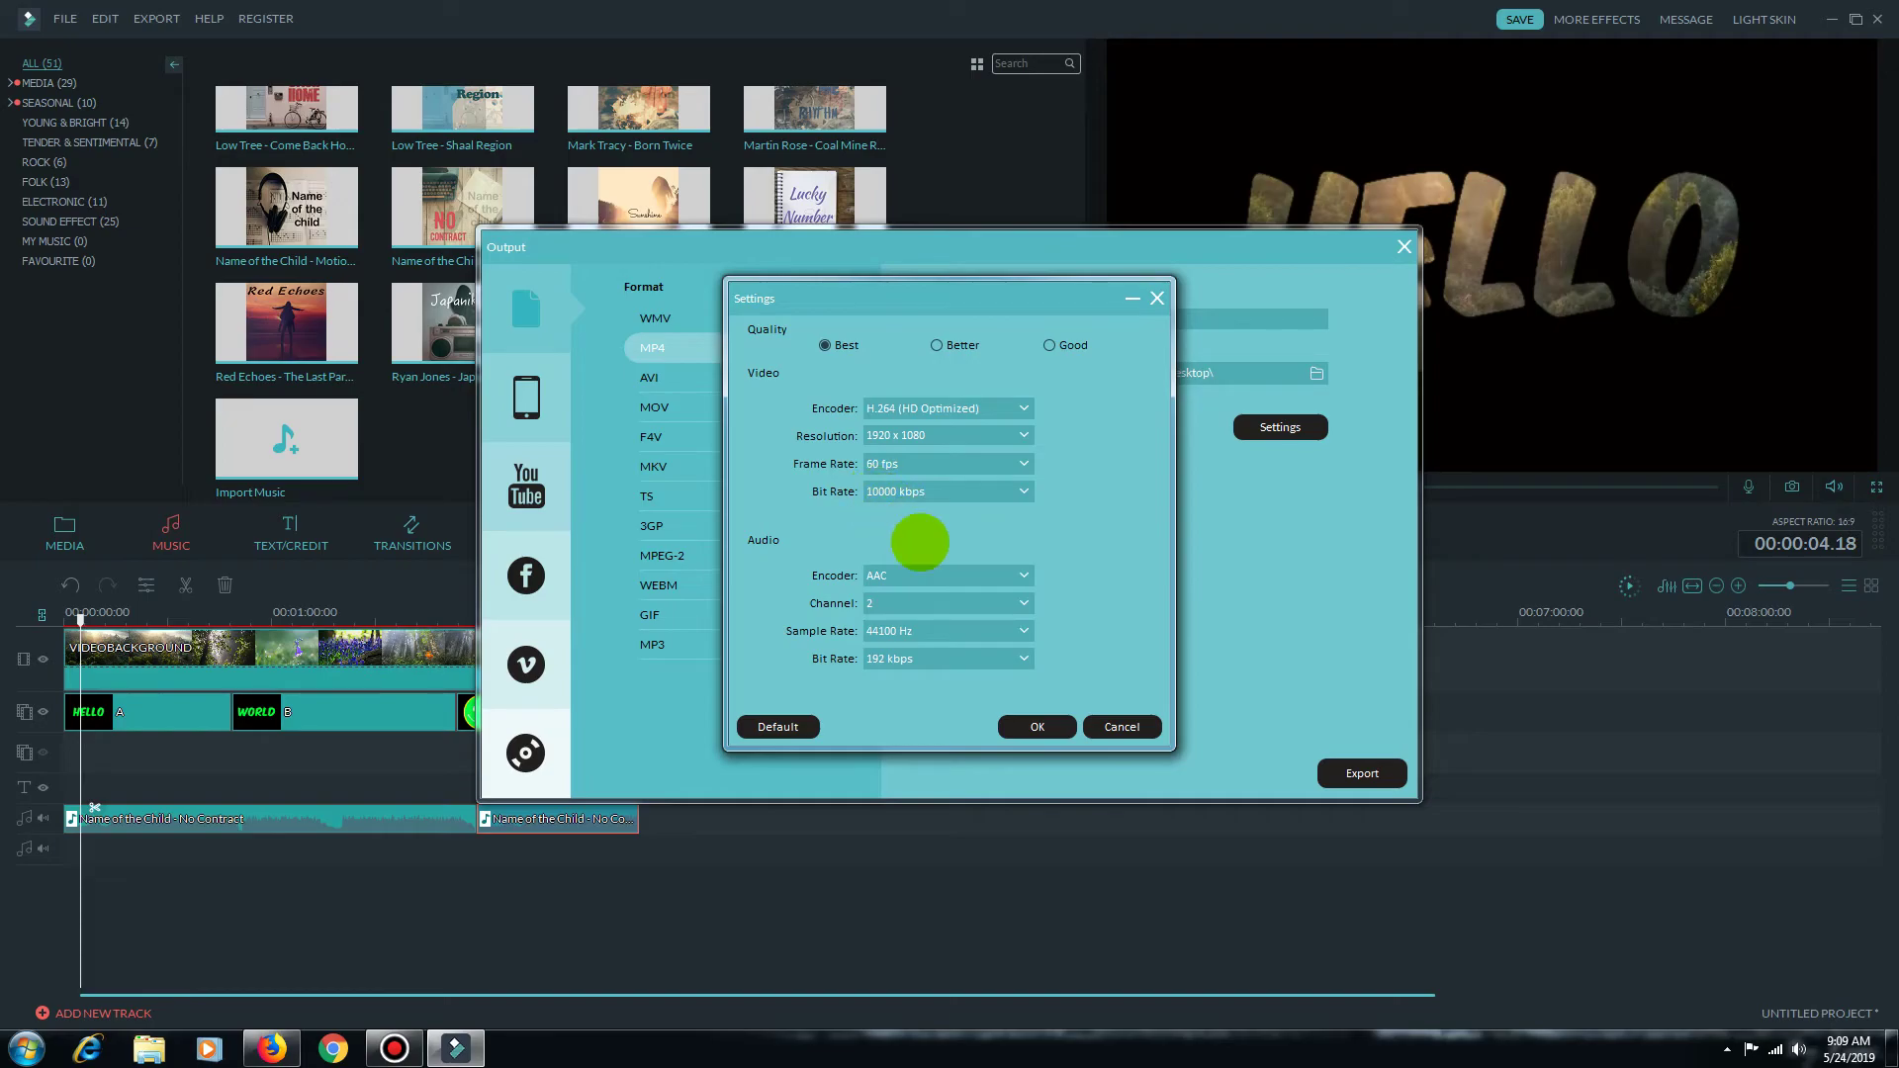
click(1036, 727)
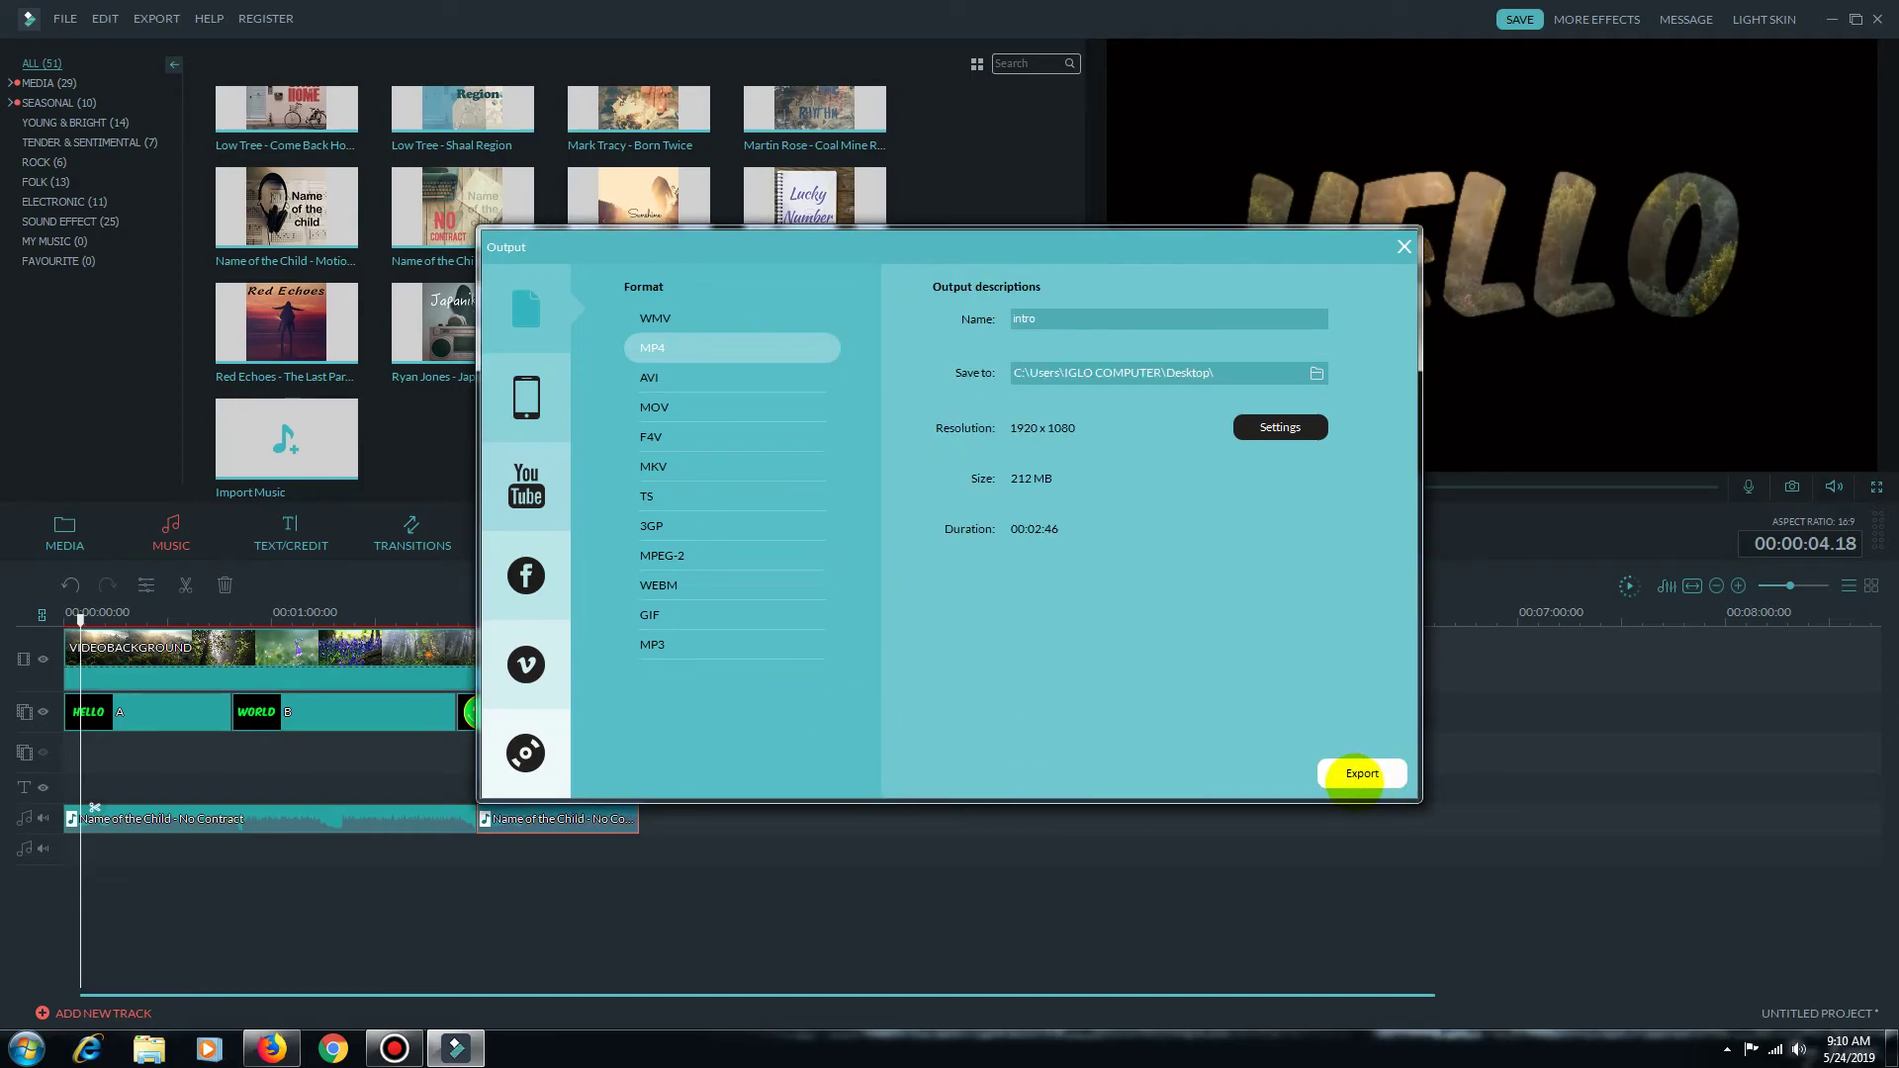
click(1359, 775)
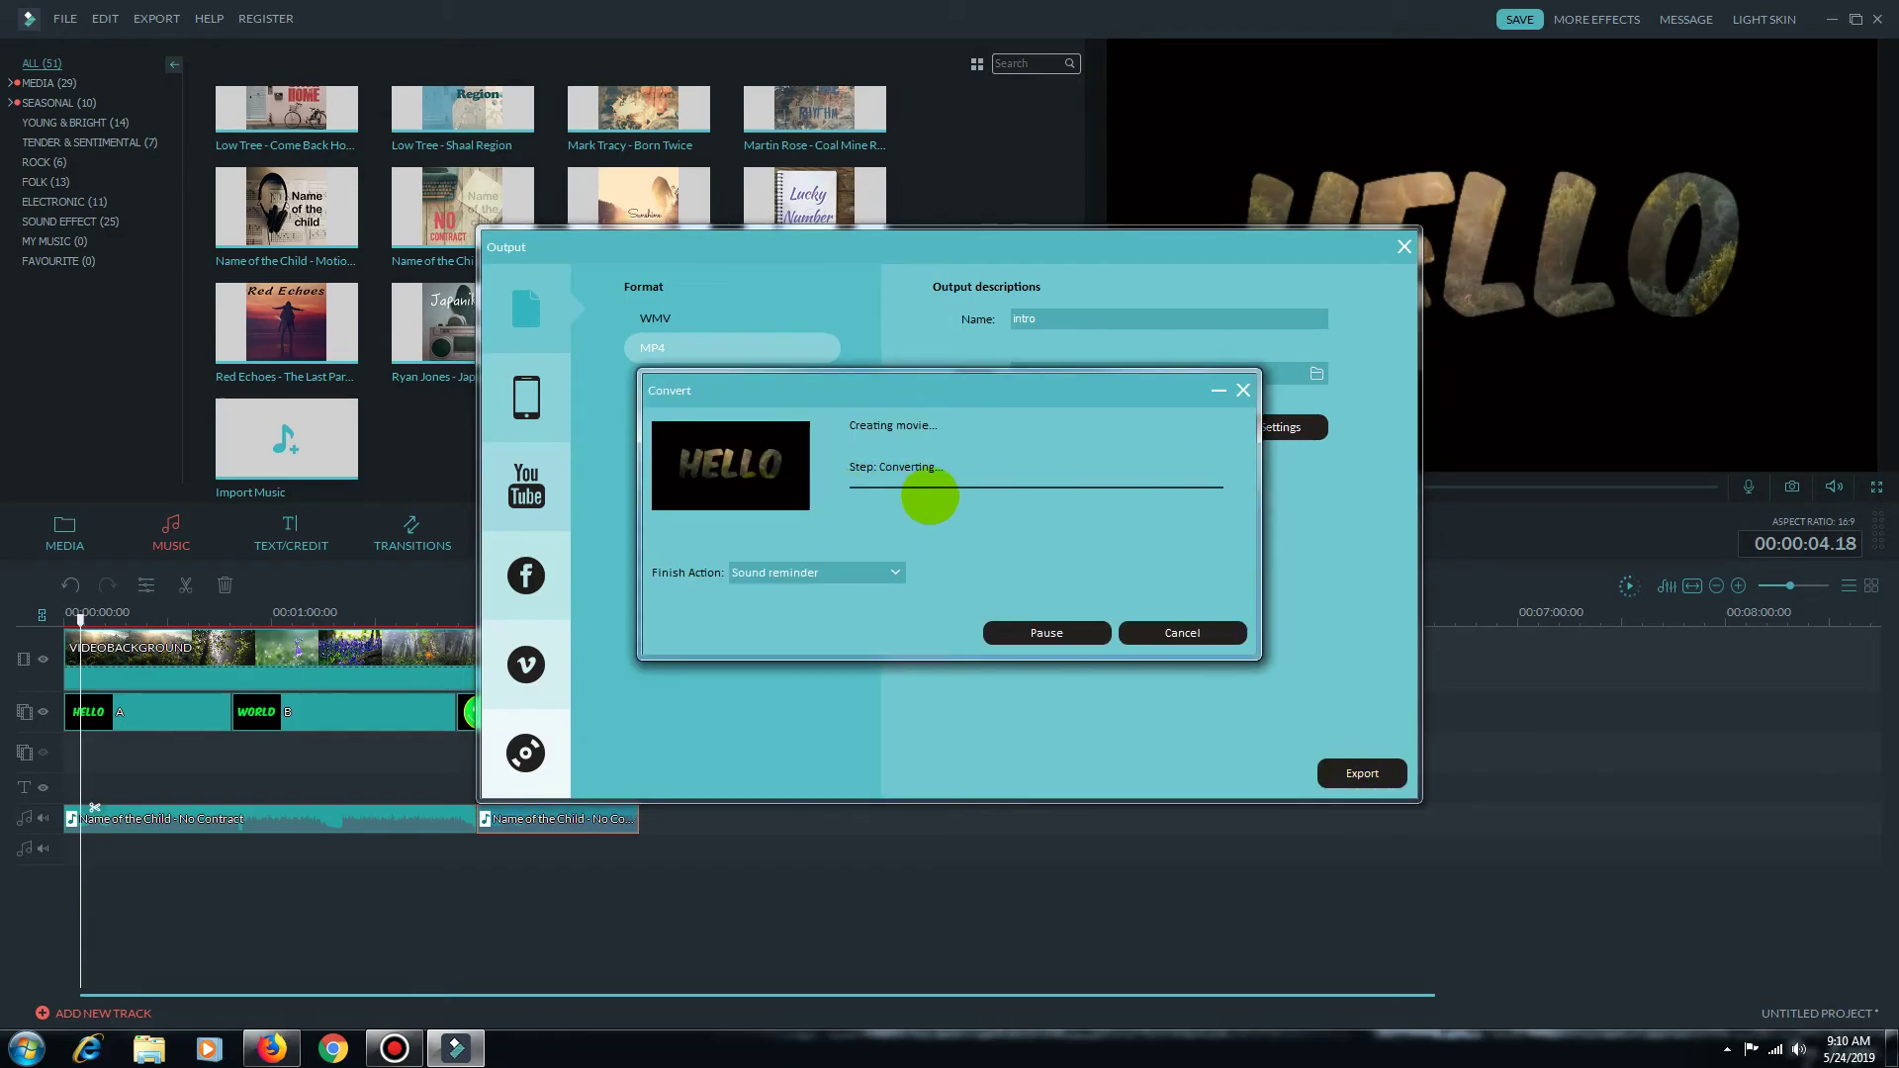
mouse_move(394, 1049)
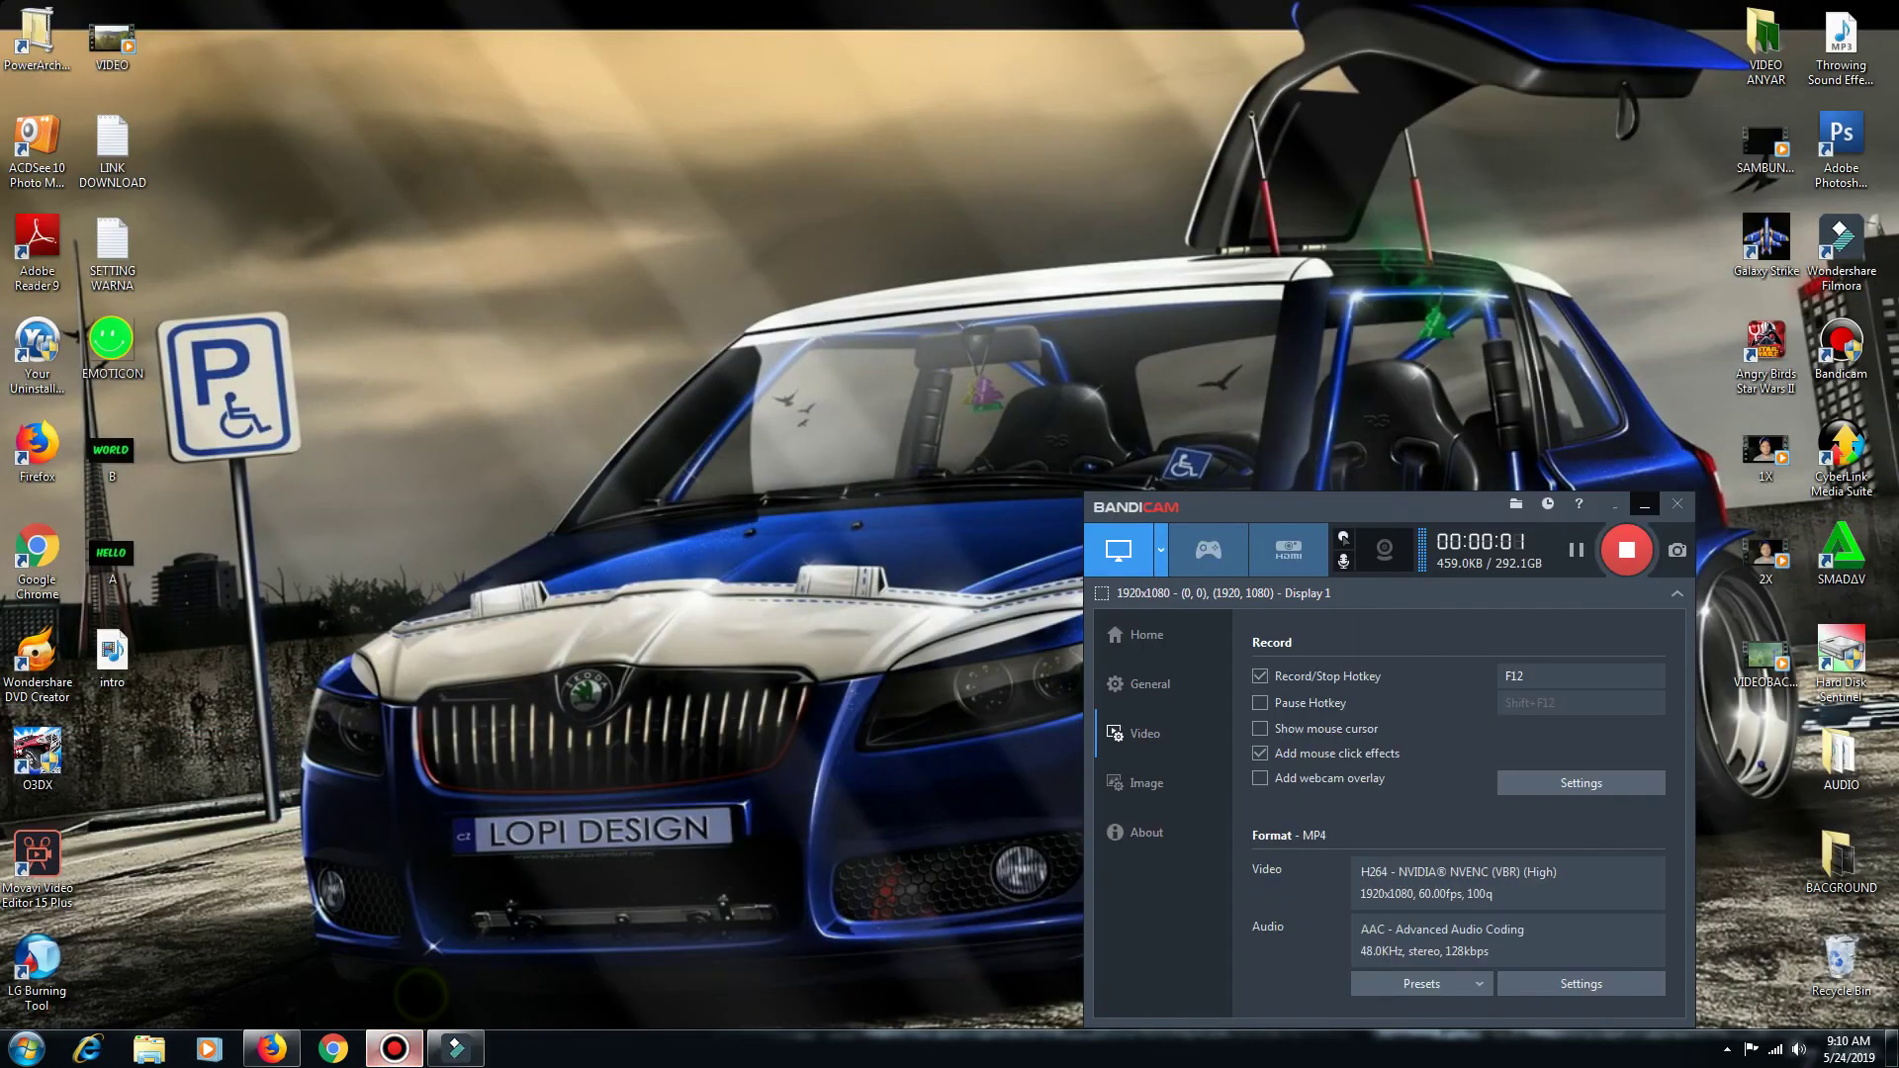
click(419, 989)
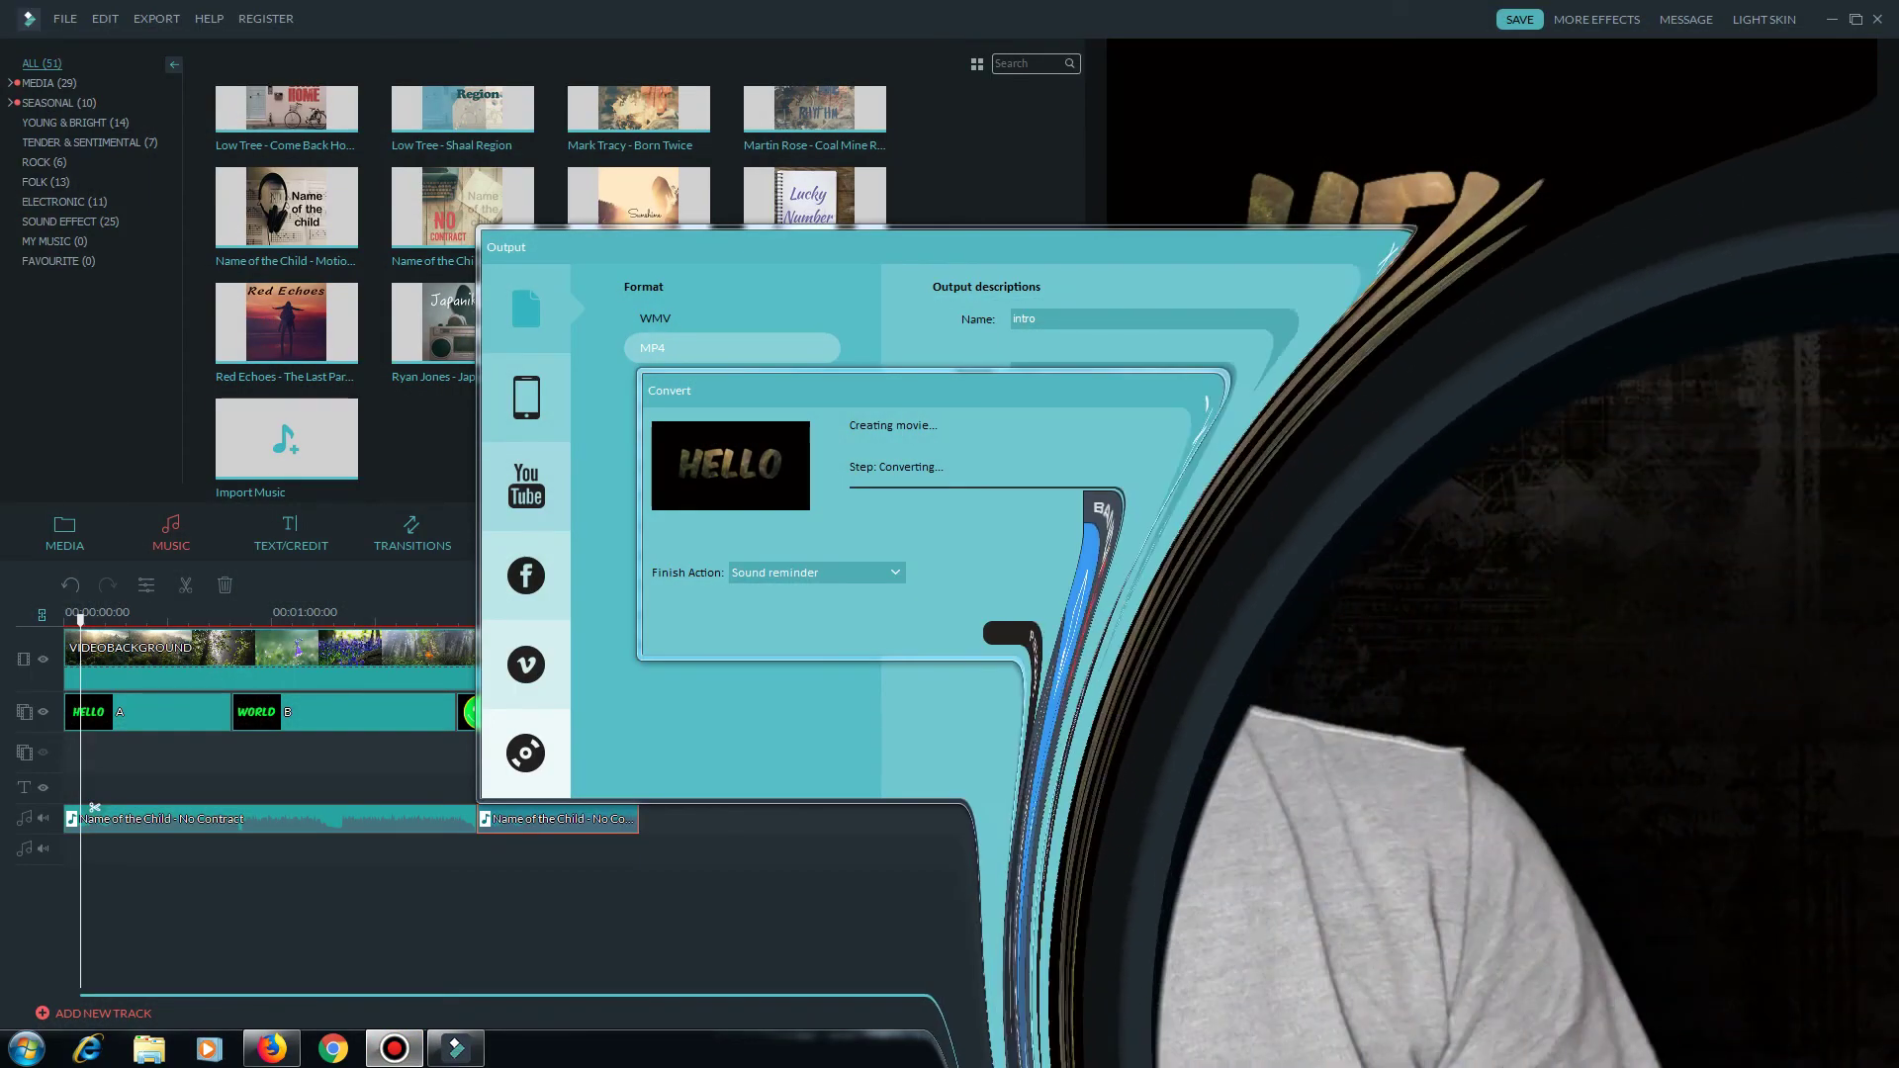